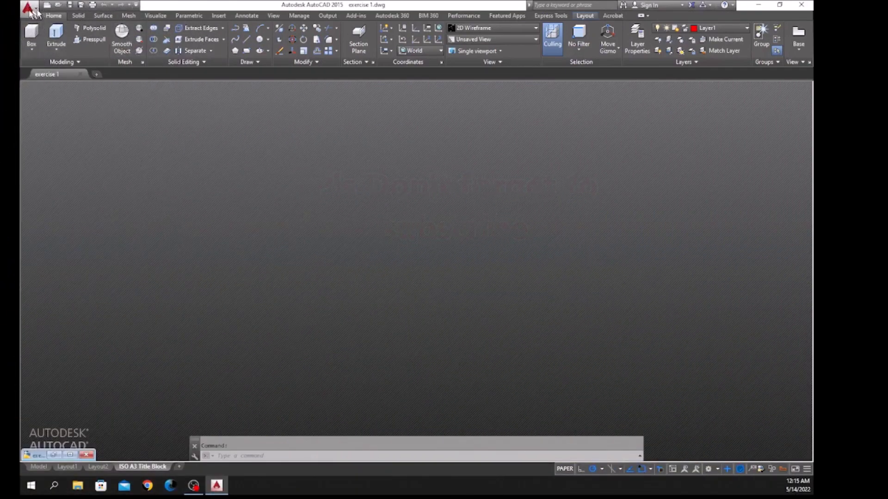
# Create a new drawing, Drawing1.dwg, from the acadiso3D template.
pyautogui.click(29, 8)
pyautogui.click(63, 65)
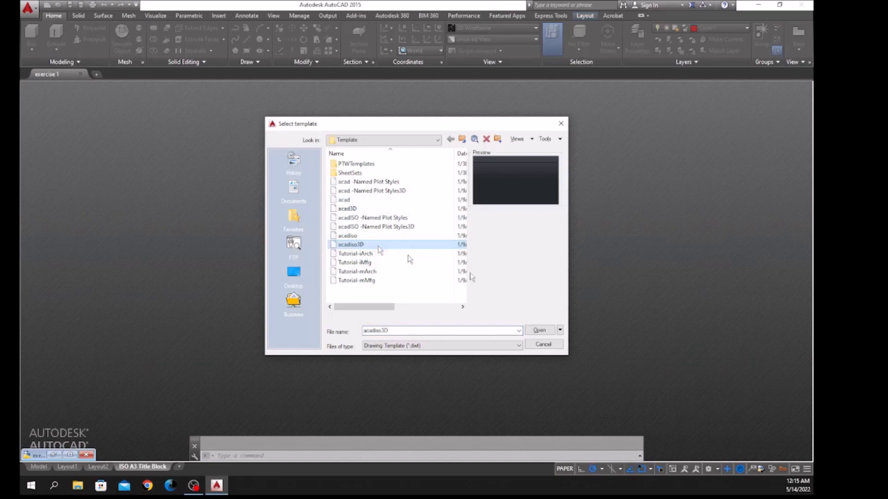
pyautogui.click(539, 330)
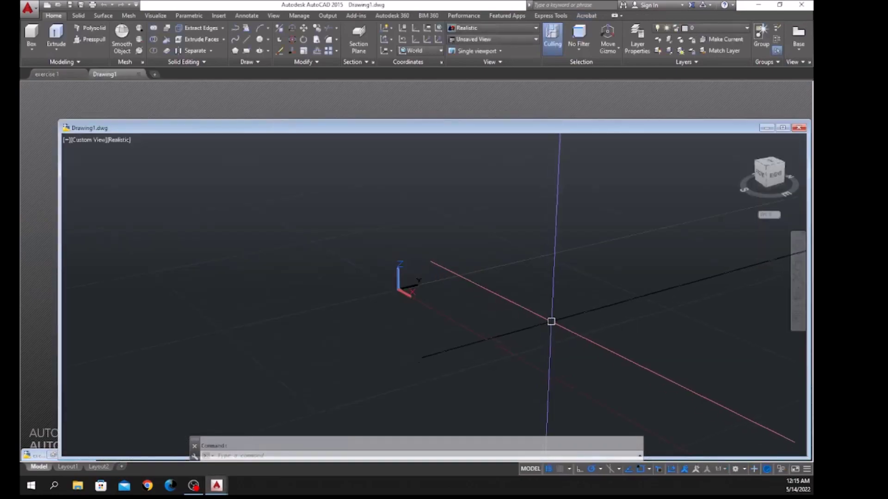
# Restore the exercise 1 window and tile it vertically beside Drawing1.
pyautogui.click(41, 458)
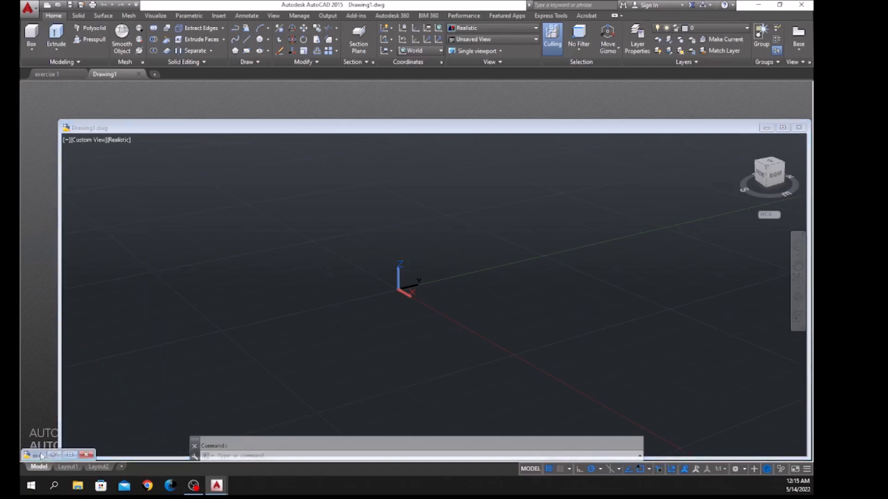
pyautogui.click(52, 457)
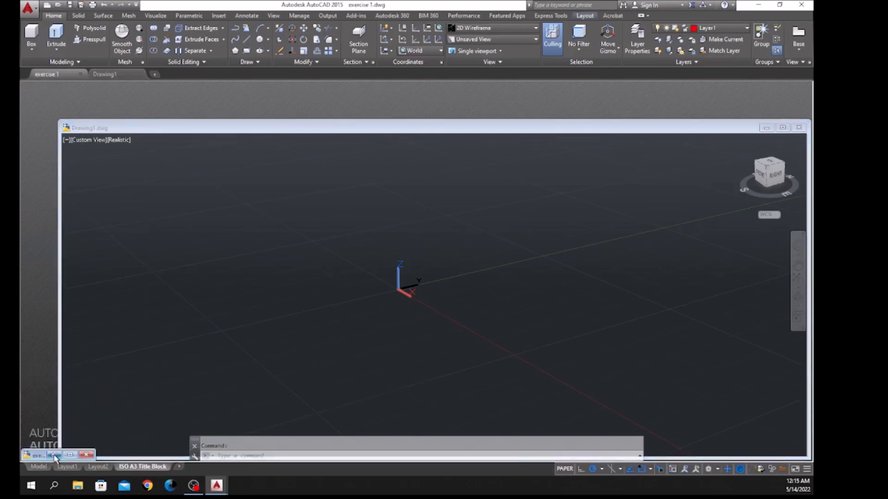
pyautogui.click(54, 456)
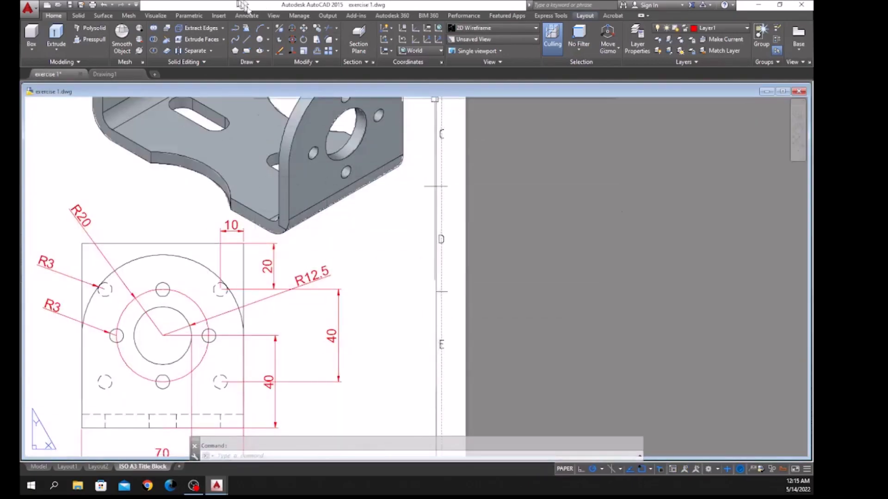
pyautogui.click(273, 16)
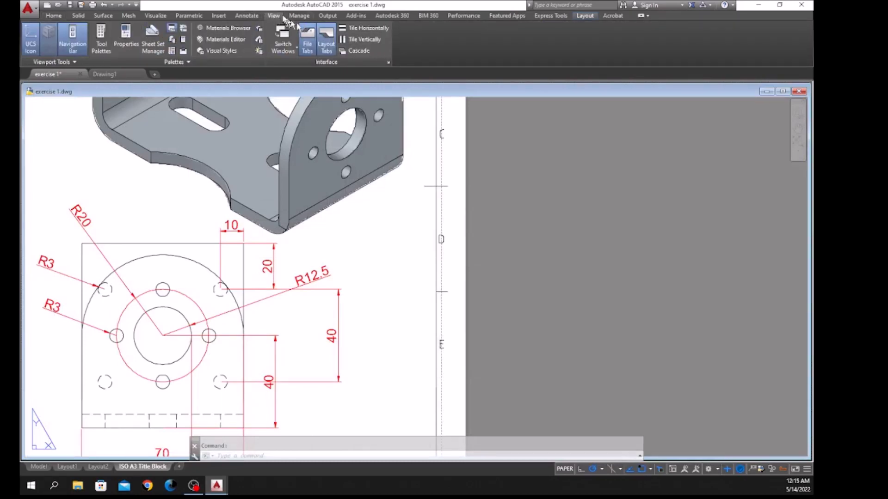
pyautogui.click(360, 39)
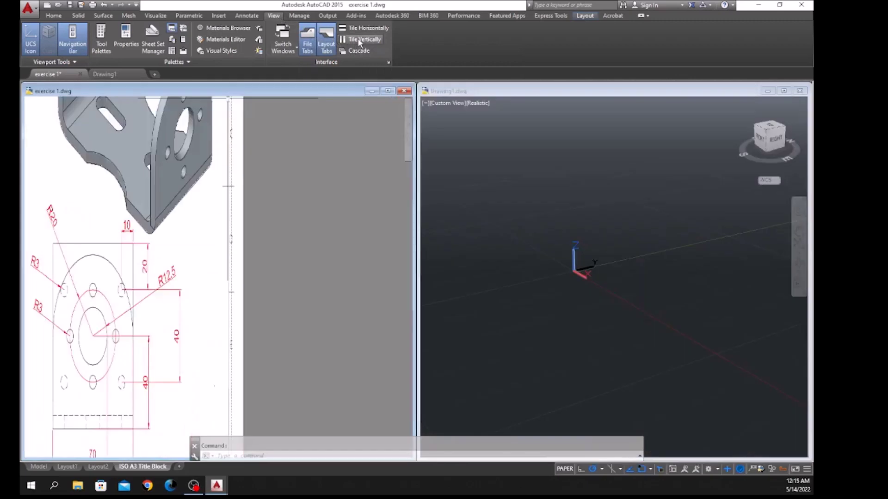
# Fit the whole exercise 1 sheet in the left window and widen Drawing1.
pyautogui.click(407, 144)
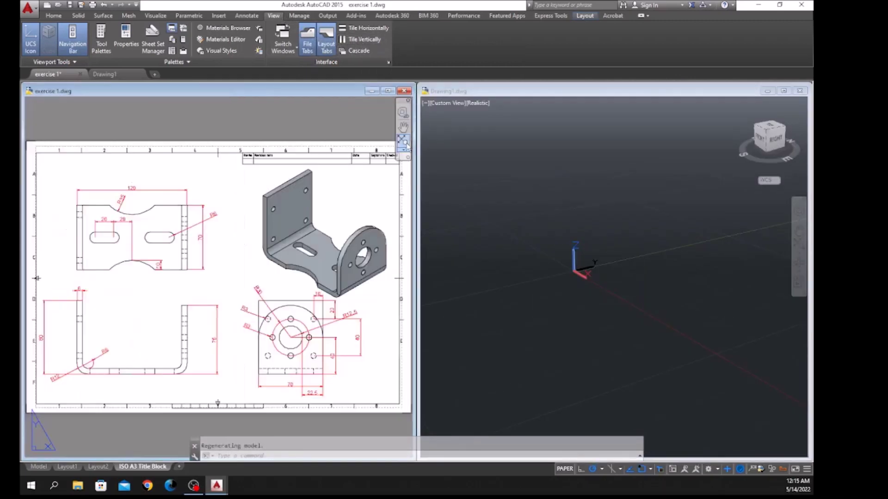
pyautogui.moveTo(413, 166); pyautogui.dragTo(337, 169)
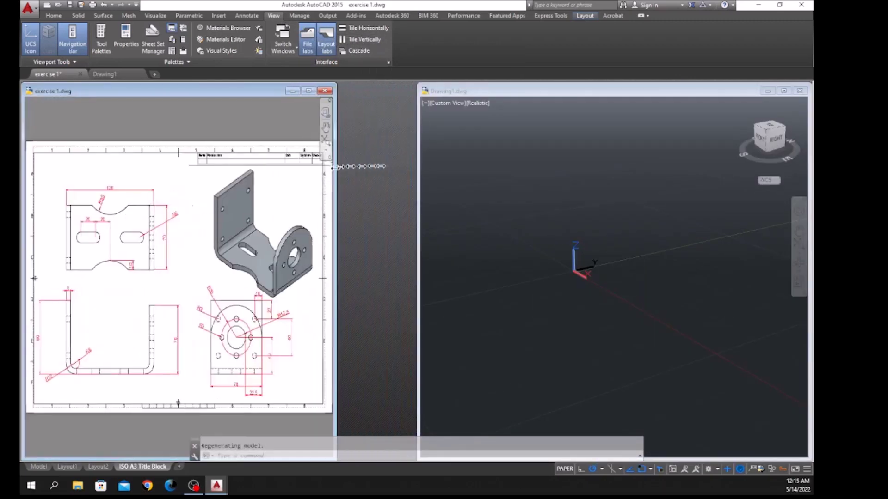
pyautogui.moveTo(418, 165); pyautogui.dragTo(317, 173)
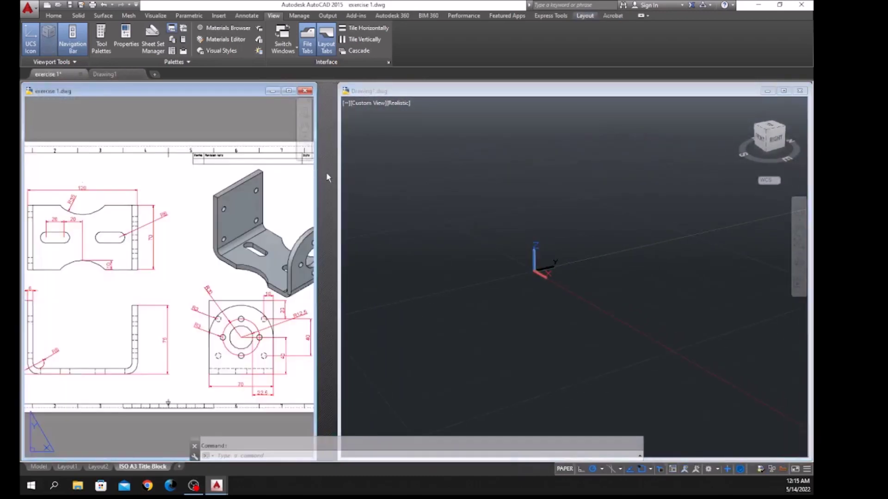
pyautogui.click(303, 142)
pyautogui.moveTo(340, 159); pyautogui.dragTo(319, 160)
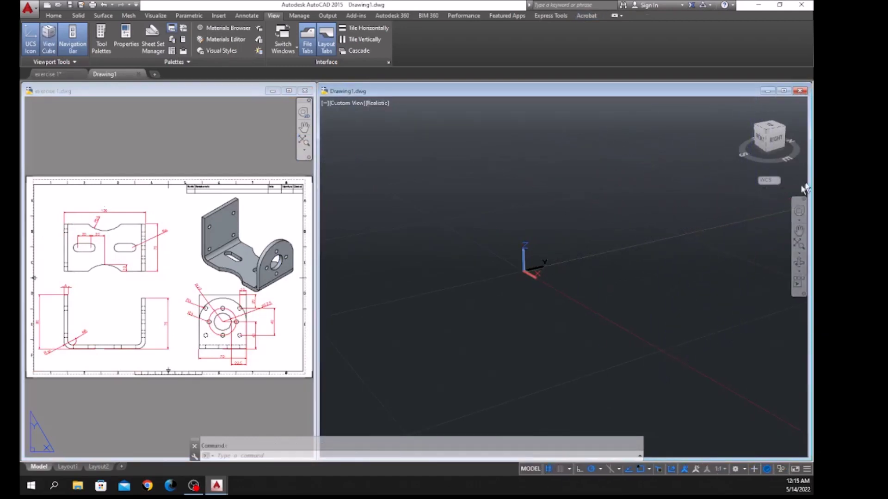
# Set Drawing1 to parallel projection in the Top view.
pyautogui.click(802, 166)
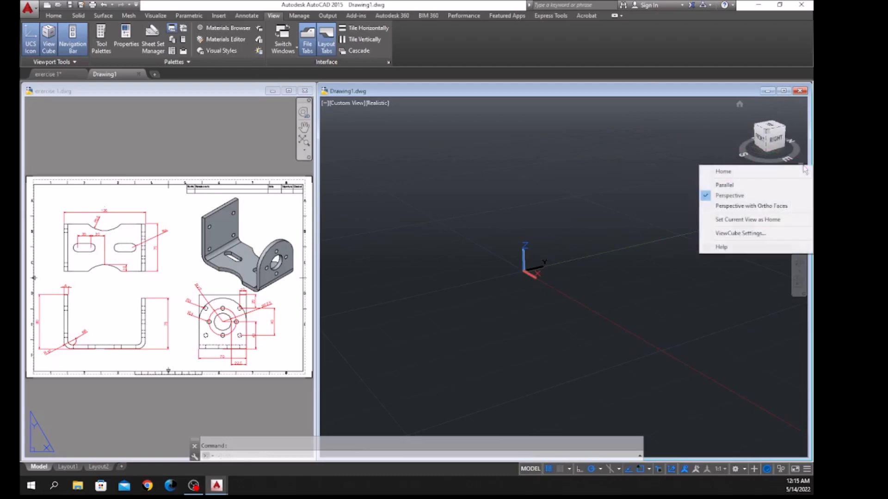
pyautogui.click(738, 185)
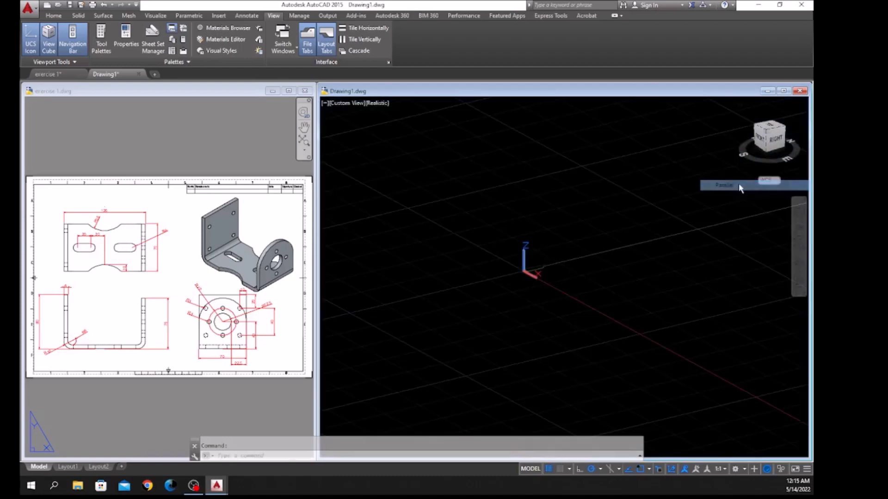
pyautogui.click(344, 103)
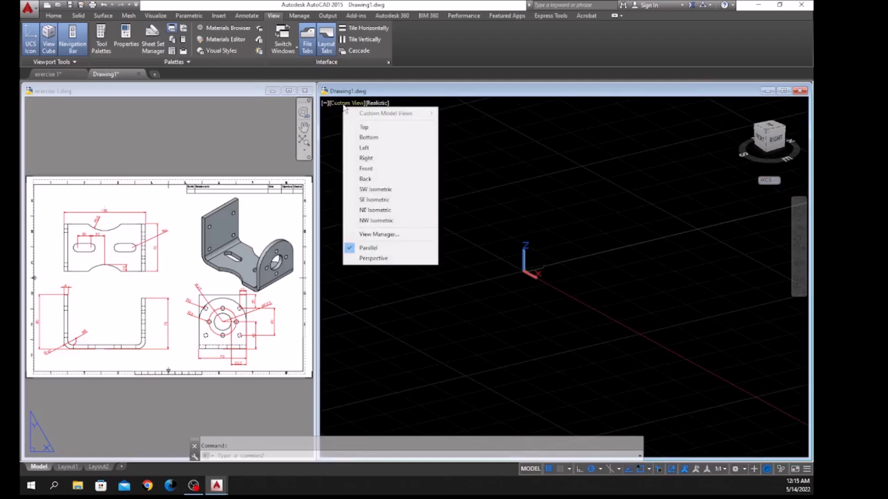
pyautogui.click(358, 127)
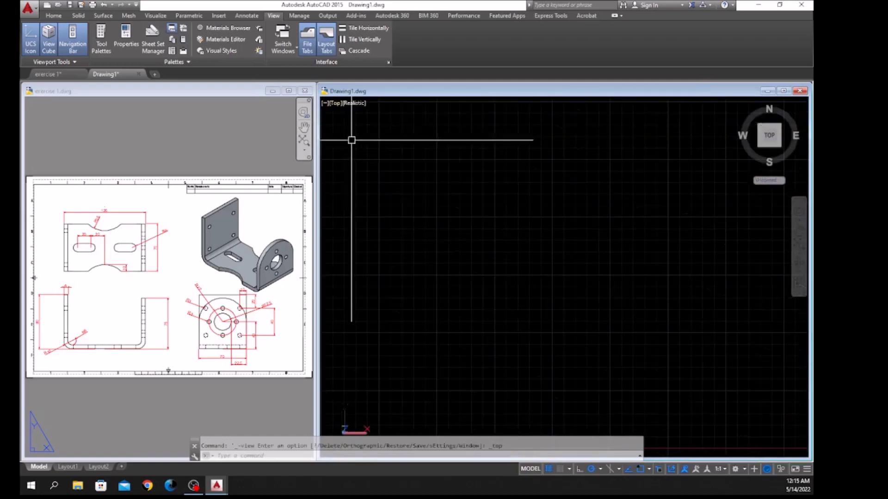
pyautogui.click(262, 208)
# Zoom and pan the reference sheet onto the 120 by 70 base plate.
pyautogui.scroll(4, 155, 293)
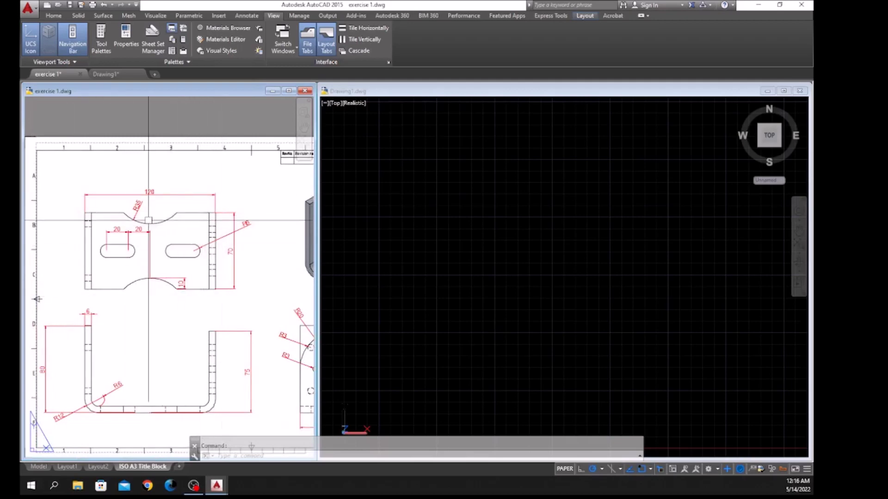
pyautogui.scroll(2, 148, 220)
pyautogui.moveTo(148, 221); pyautogui.dragTo(157, 225, button='middle')
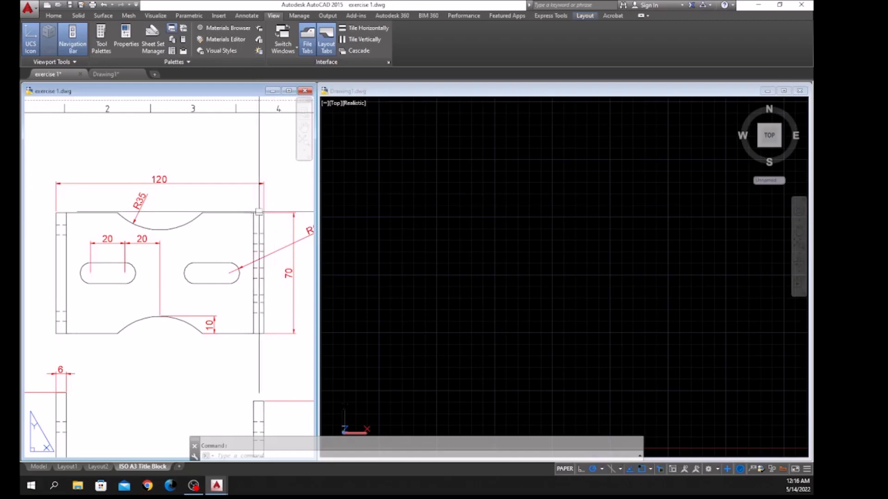
# Draw a closed 120 by 70 rectangle with LINE (120, 70, 120, close).
pyautogui.click(426, 213)
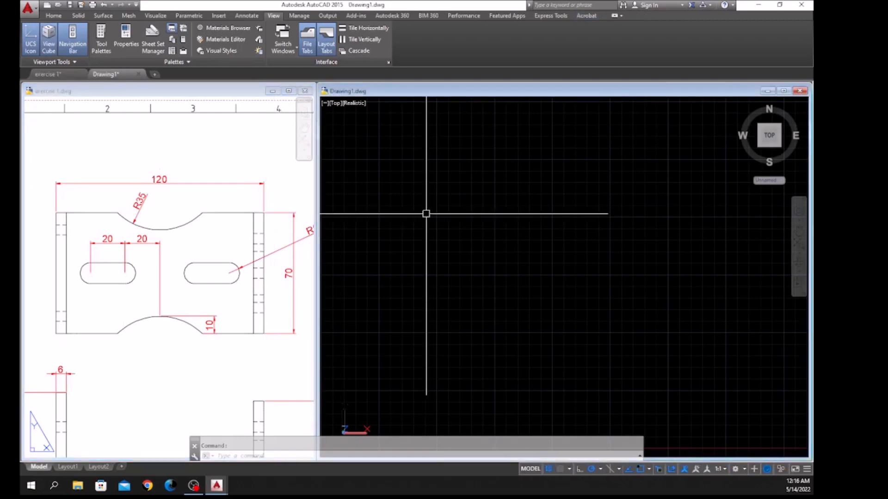
pyautogui.write('l')
pyautogui.press('Return')
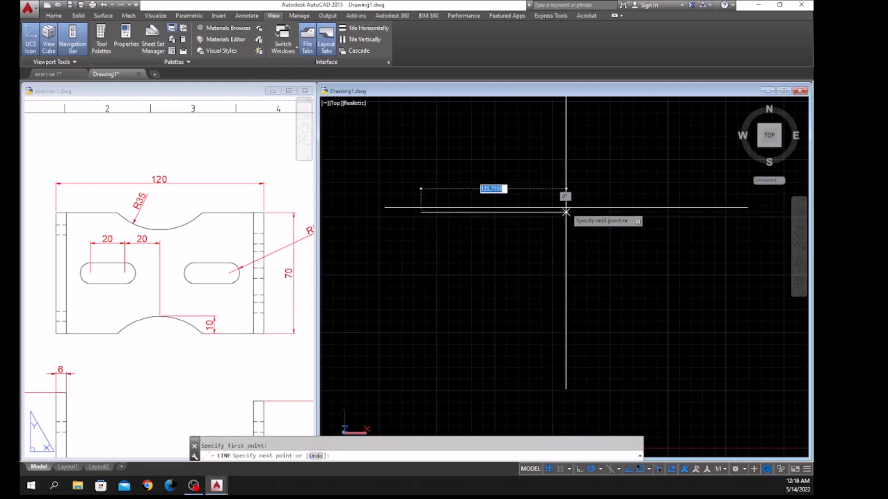
pyautogui.write('120')
pyautogui.press('Return')
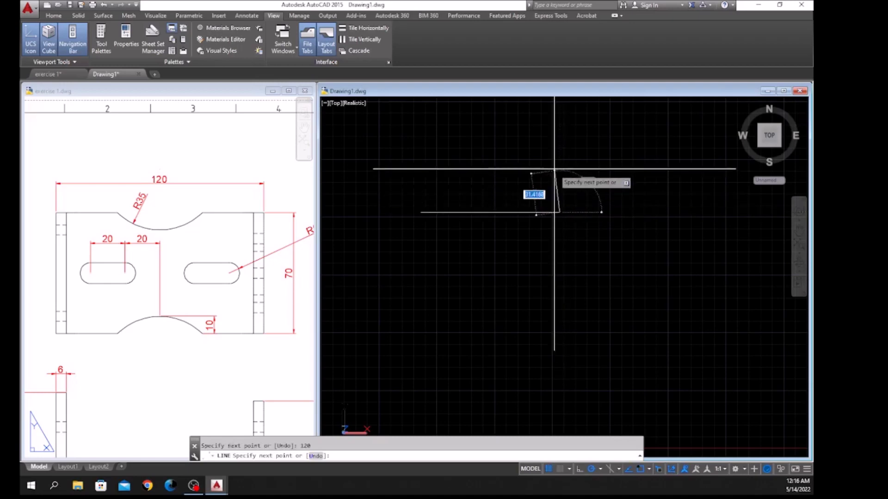
pyautogui.scroll(2, 560, 276)
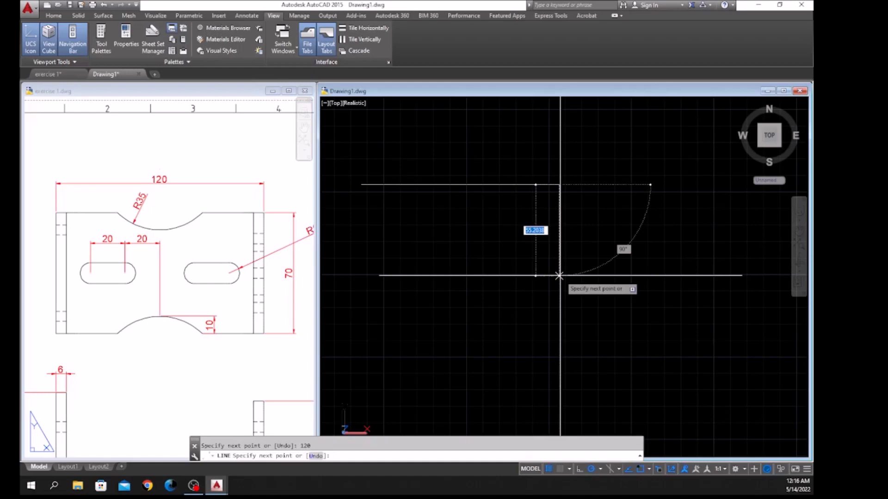
pyautogui.press('Return')
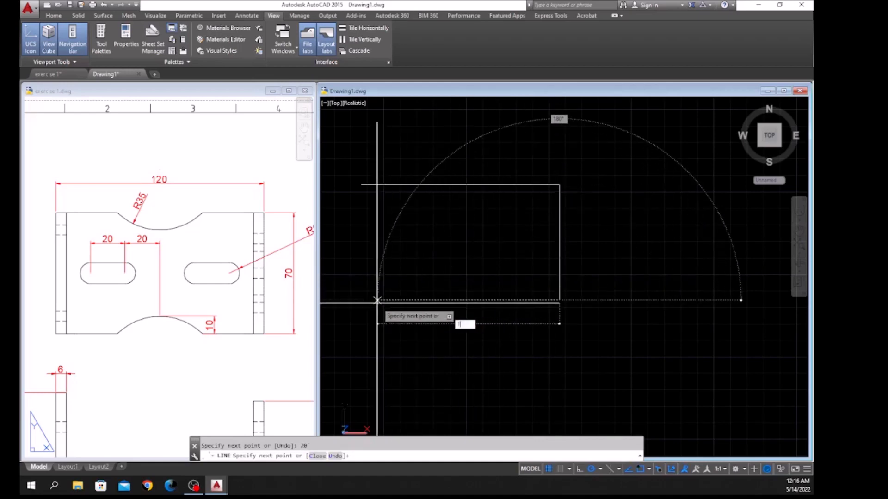
pyautogui.press('Return')
pyautogui.write('c')
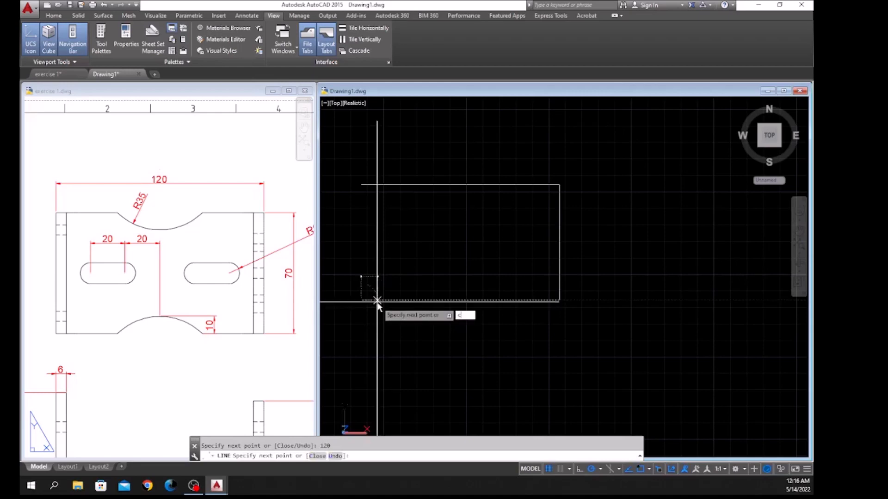
pyautogui.press('Return')
# Join the rectangle's four lines into a single outline.
pyautogui.scroll(2, 357, 250)
pyautogui.click(363, 240)
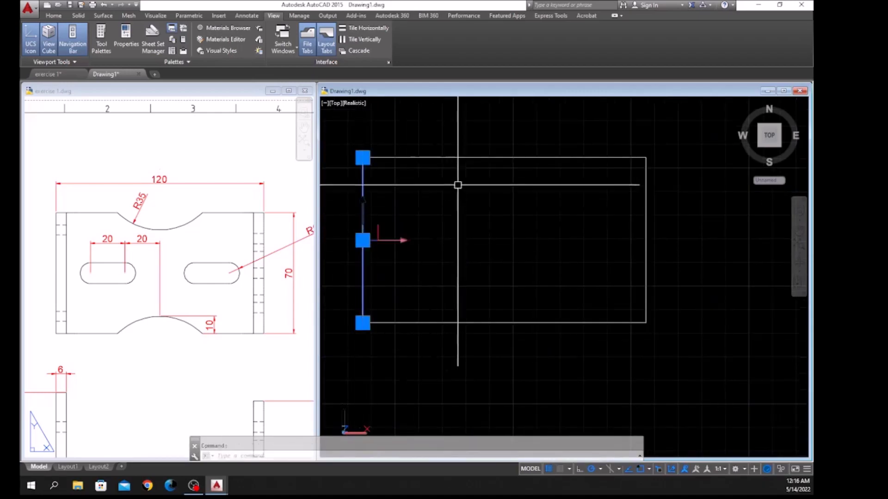
pyautogui.click(457, 157)
pyautogui.press('Escape')
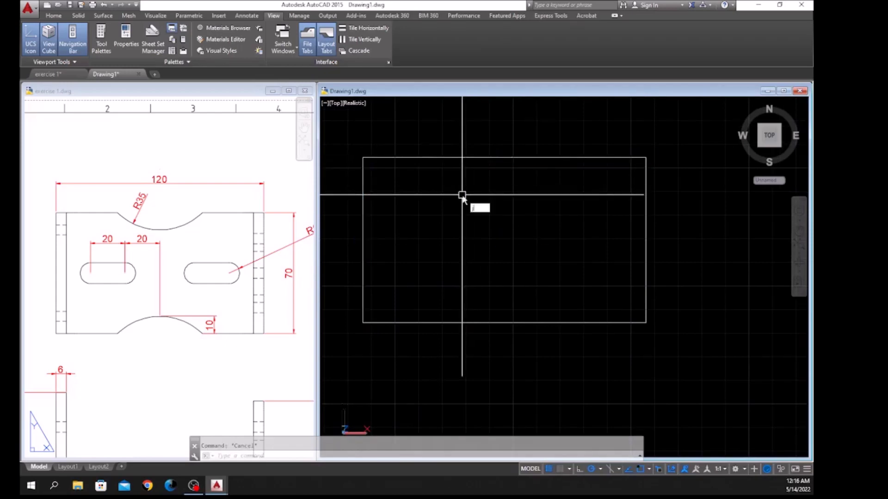
pyautogui.press('Return')
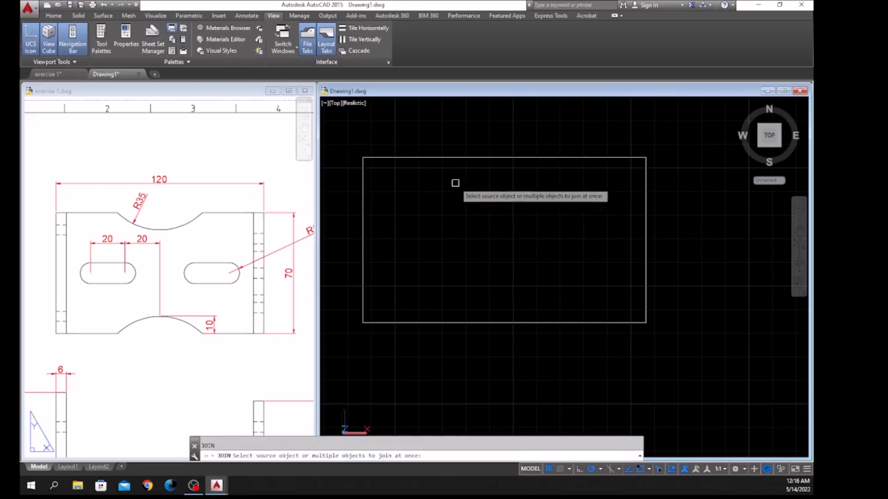
pyautogui.click(347, 134)
pyautogui.click(703, 317)
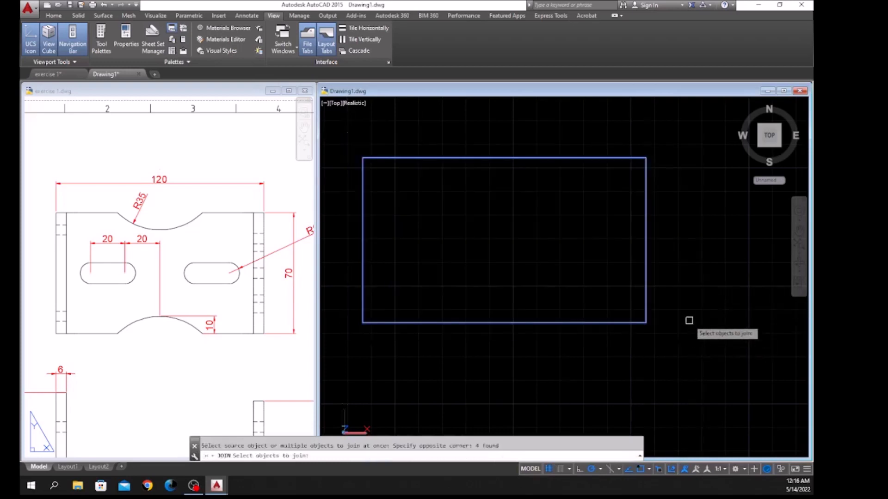
pyautogui.press('Return')
pyautogui.click(648, 290)
pyautogui.press('Escape')
pyautogui.scroll(-2, 668, 289)
pyautogui.click(337, 103)
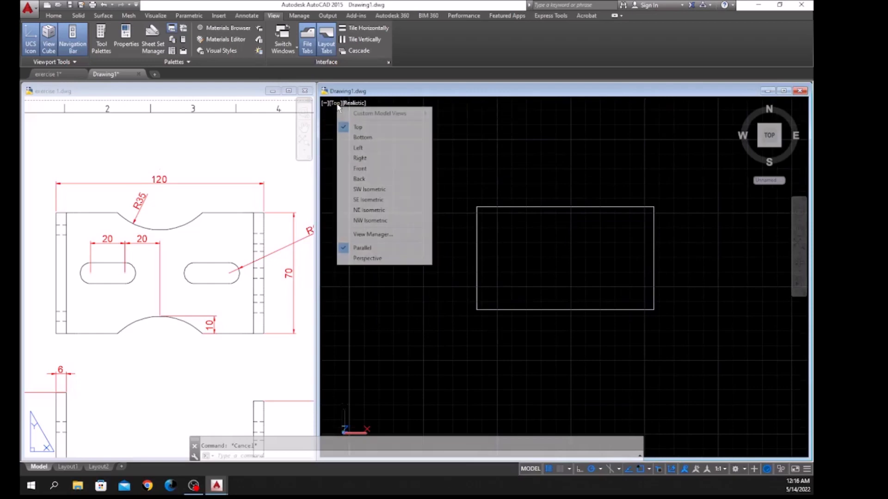
# Switch Drawing1 to SE Isometric and check the 80 flange height on the reference.
pyautogui.click(384, 199)
pyautogui.click(234, 218)
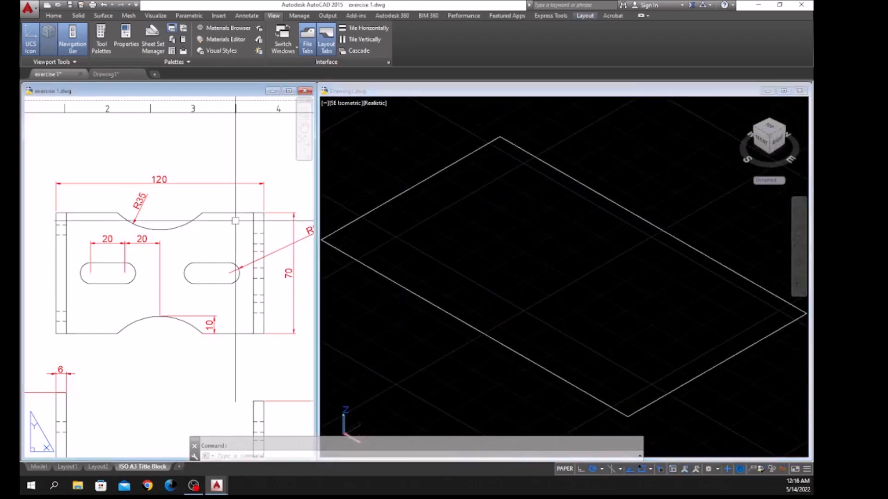
pyautogui.scroll(-3, 228, 218)
pyautogui.scroll(5, 155, 160)
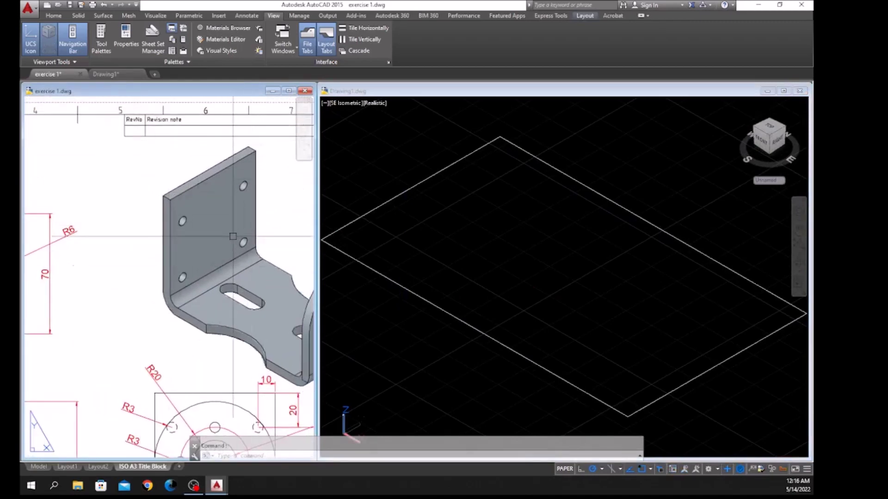
pyautogui.scroll(-3, 185, 208)
pyautogui.scroll(5, 204, 257)
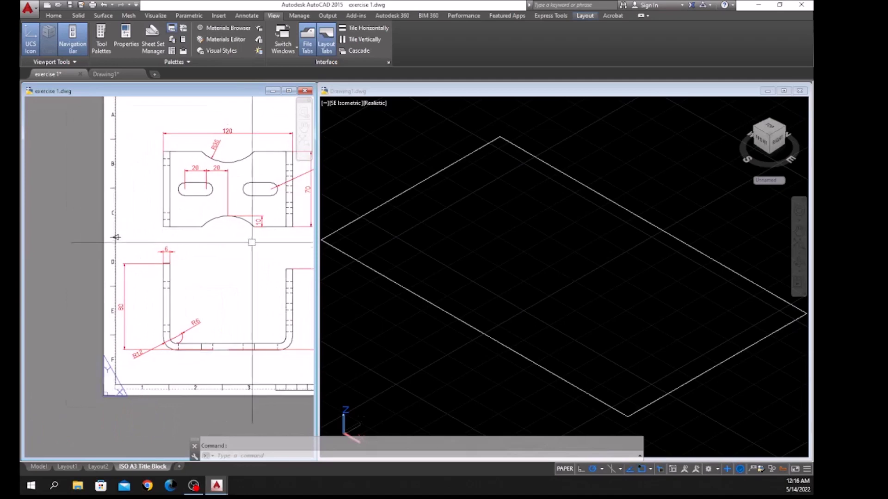
pyautogui.click(84, 309)
pyautogui.press('Escape')
pyautogui.click(399, 246)
pyautogui.scroll(-5, 398, 246)
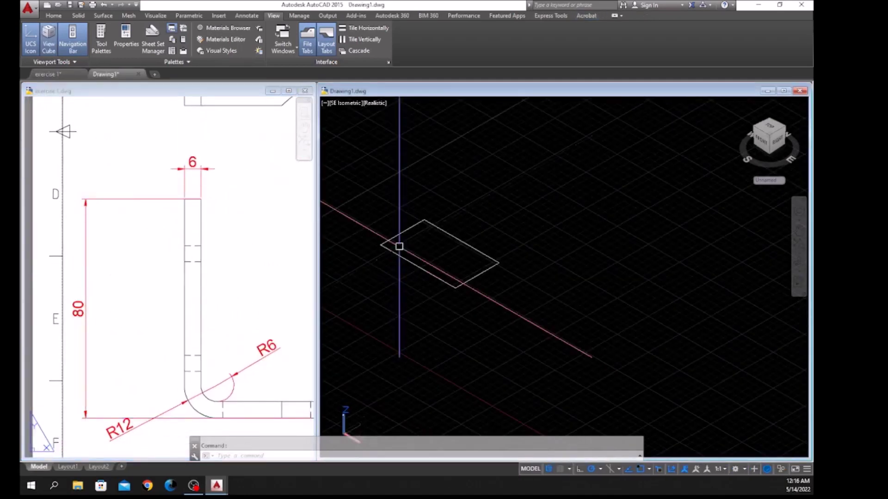
pyautogui.scroll(2, 409, 267)
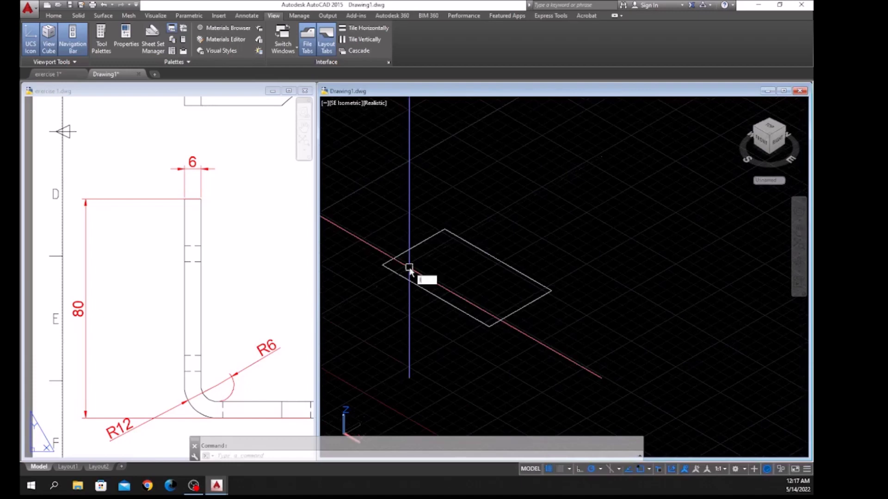
# Draw the flange lines from the rectangle's left corner, 80 up and 70 across.
pyautogui.write('l')
pyautogui.press('Return')
pyautogui.click(384, 264)
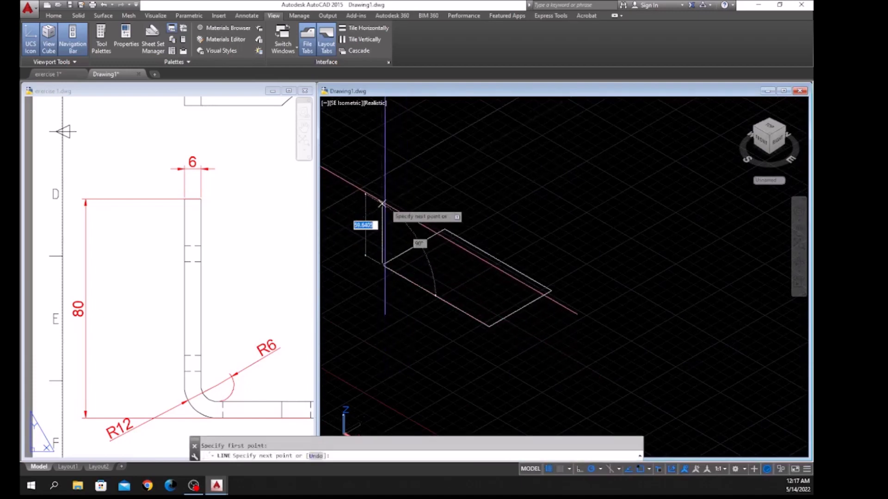
pyautogui.write('80')
pyautogui.press('Return')
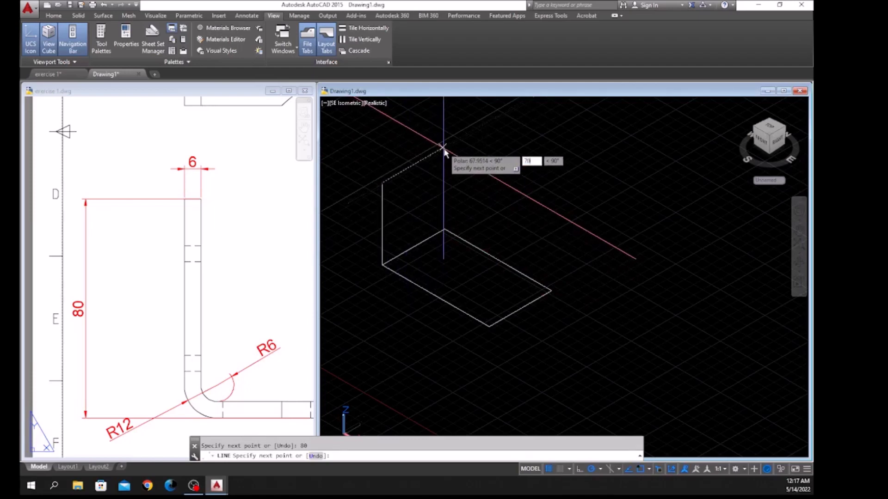
pyautogui.write('70')
pyautogui.press('Return')
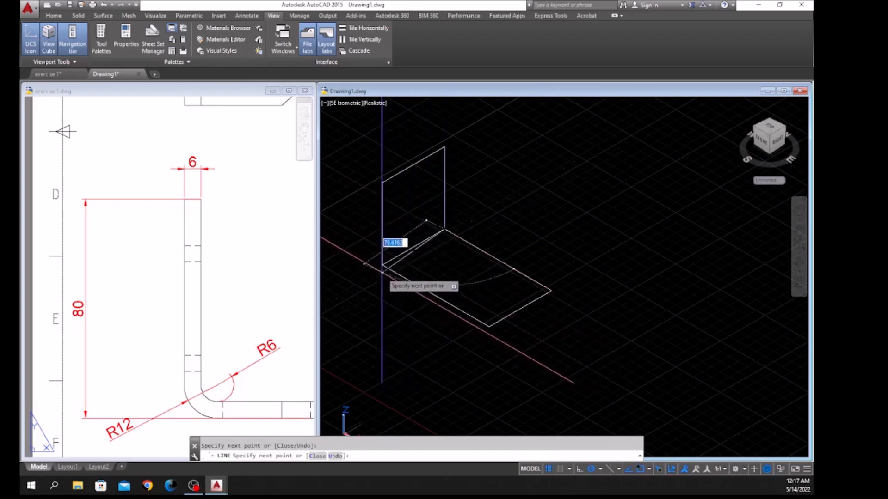
pyautogui.rightClick(410, 266)
pyautogui.click(446, 348)
pyautogui.scroll(3, 404, 273)
pyautogui.press('Escape')
pyautogui.press('Escape')
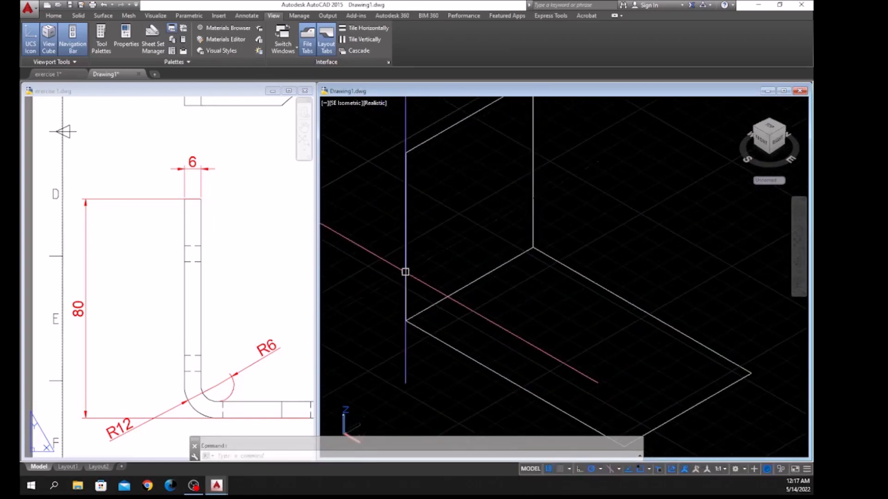
# Join the four upright flange lines into one outline with JOIN.
pyautogui.write('join')
pyautogui.press('Return')
pyautogui.scroll(-4, 405, 272)
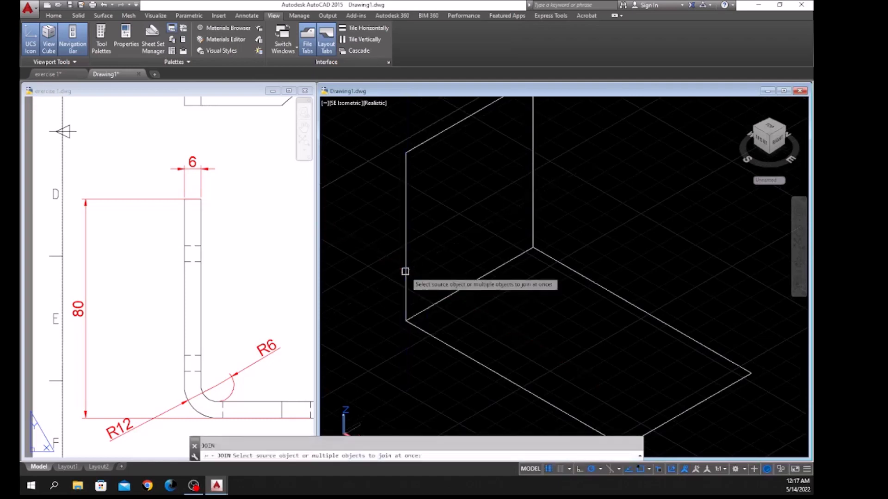
pyautogui.click(380, 177)
pyautogui.click(470, 275)
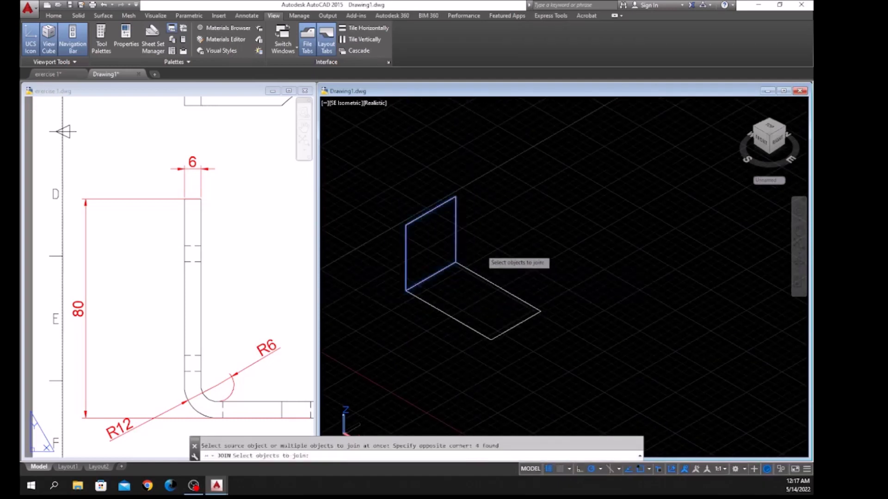
pyautogui.press('Return')
pyautogui.click(456, 239)
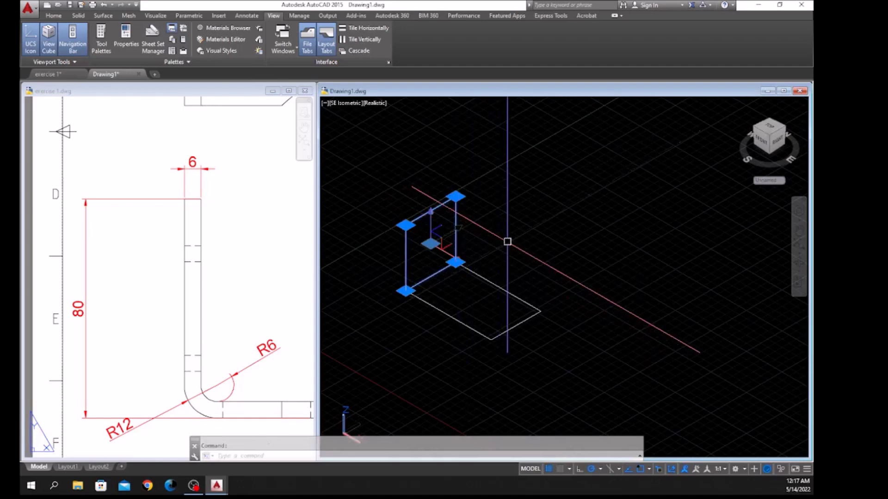
pyautogui.press('Escape')
# Inspect the flange view on the exercise 1 sheet, then return to Drawing1.
pyautogui.click(164, 270)
pyautogui.scroll(-5, 163, 270)
pyautogui.moveTo(219, 267); pyautogui.dragTo(164, 271, button='middle')
pyautogui.scroll(5, 231, 271)
pyautogui.scroll(2, 231, 271)
pyautogui.click(250, 311)
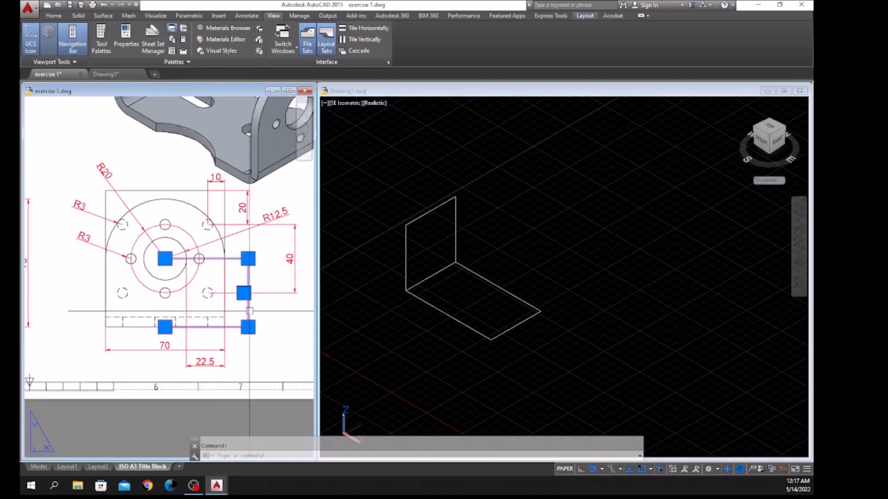
pyautogui.press('Escape')
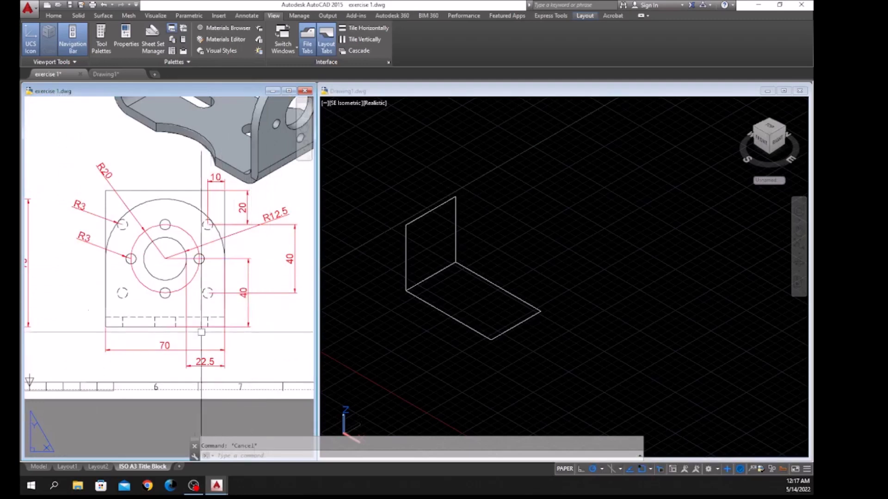
pyautogui.click(550, 308)
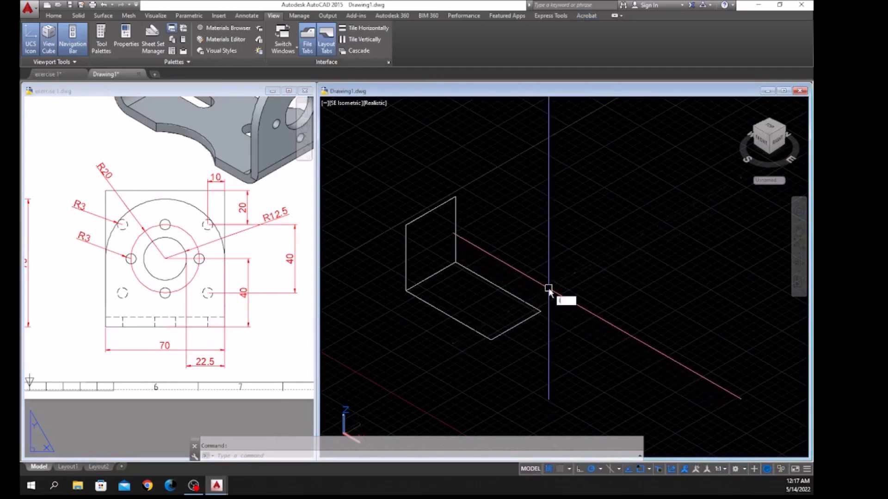
# Draw a 40-long vertical line rising from the base rectangle's edge.
pyautogui.press('Return')
pyautogui.click(515, 324)
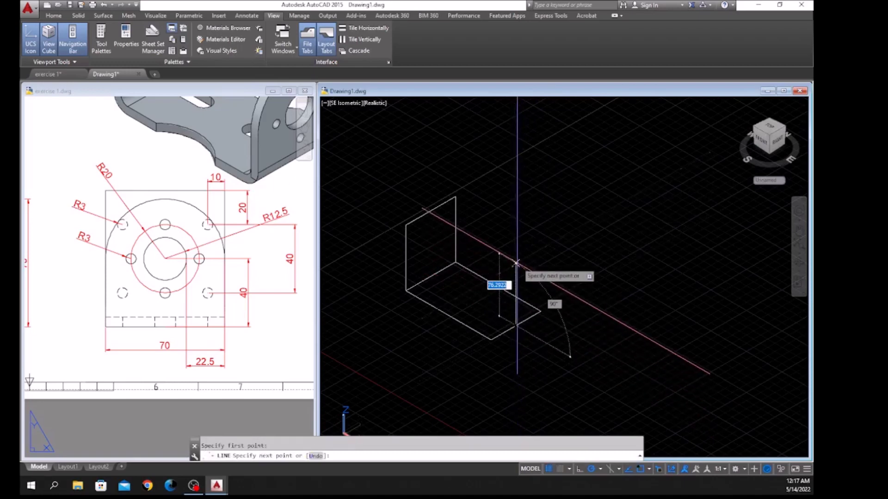
pyautogui.write('40')
pyautogui.press('Return')
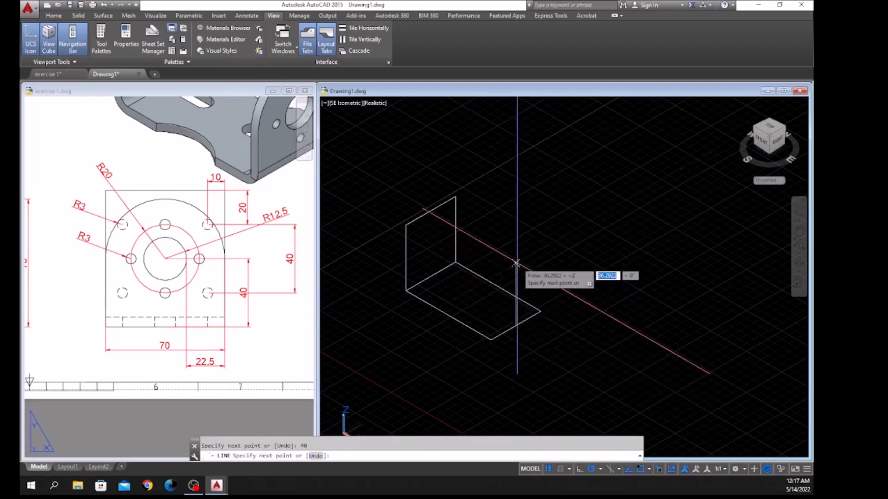
pyautogui.rightClick(546, 264)
pyautogui.click(557, 265)
pyautogui.scroll(5, 496, 315)
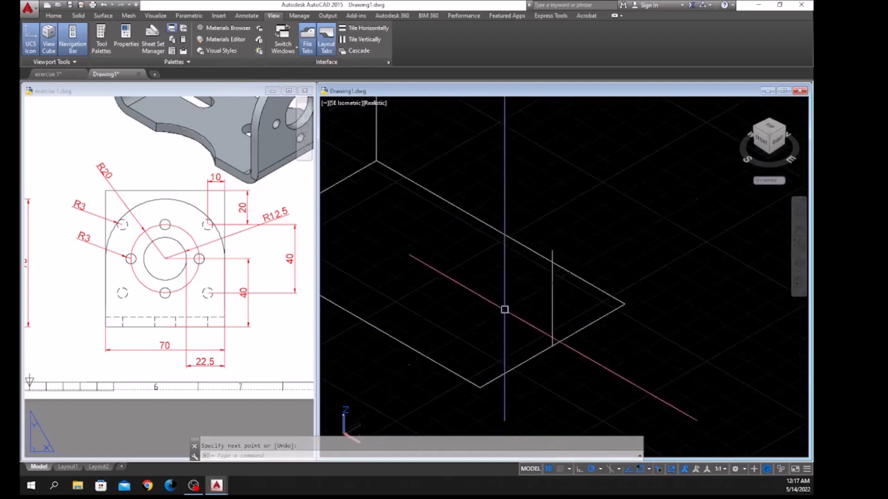
# Start and cancel a circle at the short line's top, and move the command window aside.
pyautogui.write('c')
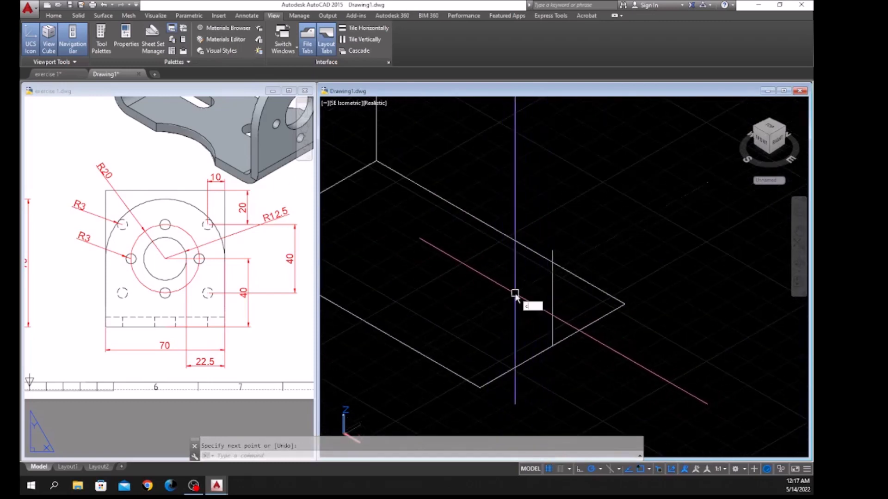
pyautogui.press('Return')
pyautogui.click(552, 250)
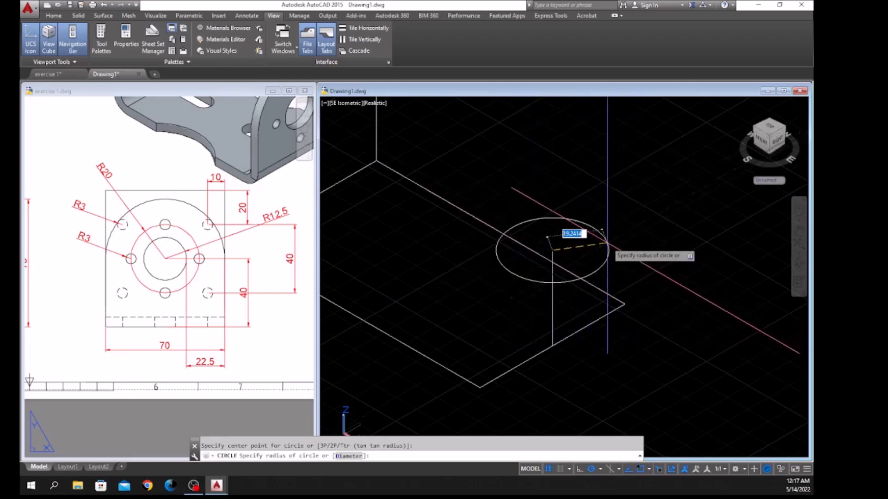
pyautogui.press('Escape')
pyautogui.scroll(-2, 606, 242)
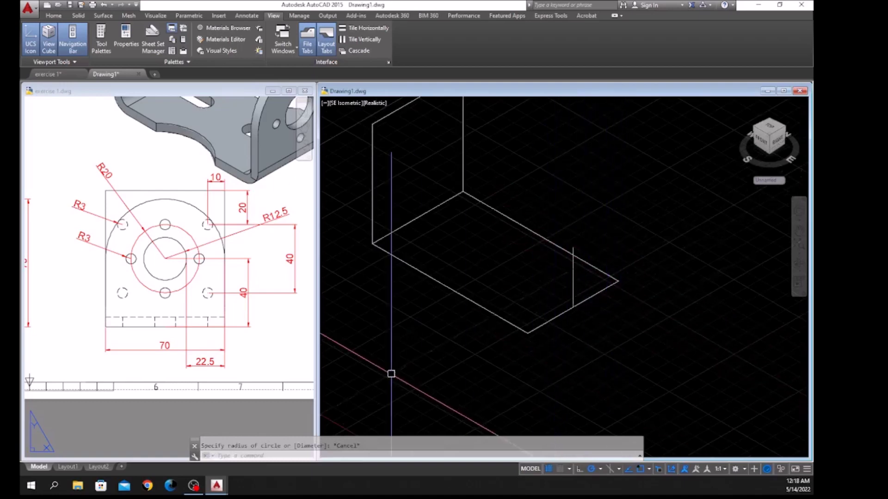
pyautogui.moveTo(198, 444); pyautogui.dragTo(466, 419)
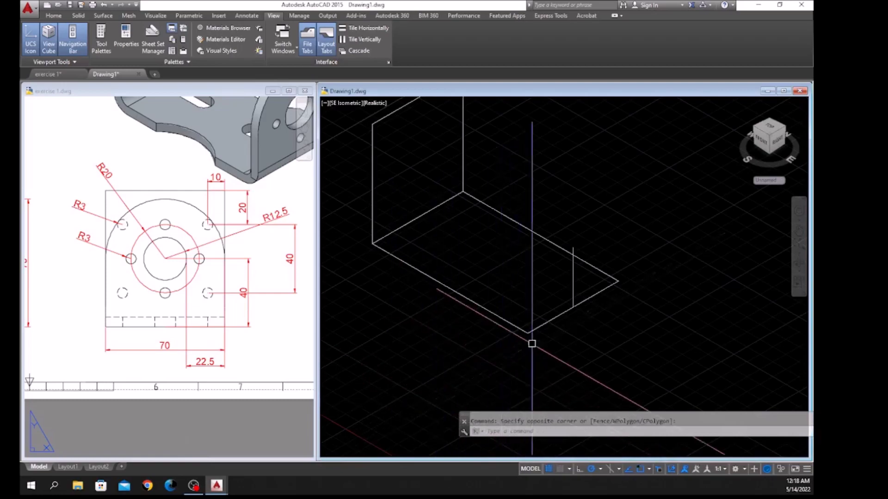
pyautogui.click(571, 287)
pyautogui.press('Escape')
# Pan and zoom to recenter the bracket in the view.
pyautogui.scroll(-3, 531, 300)
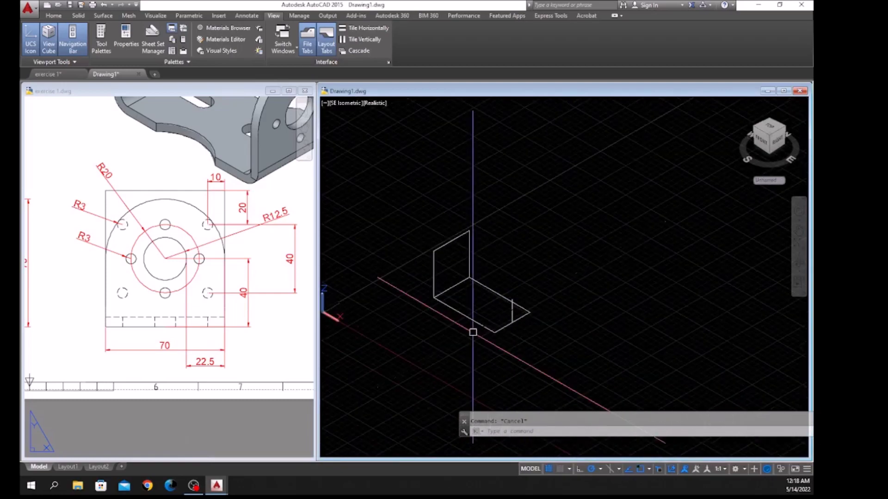
pyautogui.moveTo(472, 332); pyautogui.dragTo(492, 347, button='middle')
pyautogui.scroll(2, 393, 303)
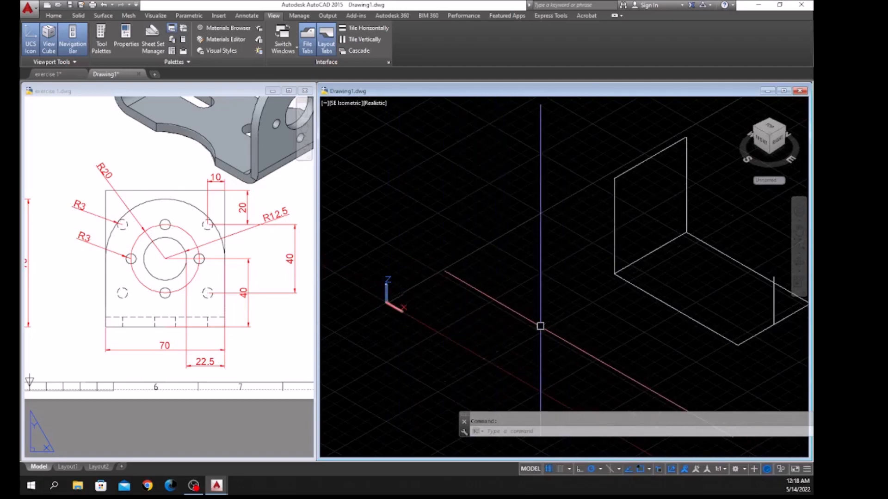
pyautogui.scroll(3, 624, 333)
pyautogui.moveTo(624, 333); pyautogui.dragTo(553, 347, button='middle')
pyautogui.scroll(-3, 530, 353)
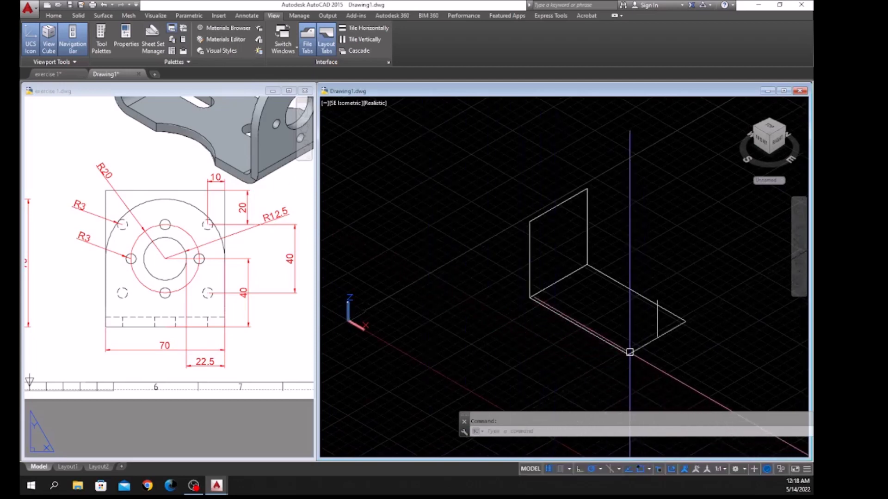
pyautogui.click(629, 353)
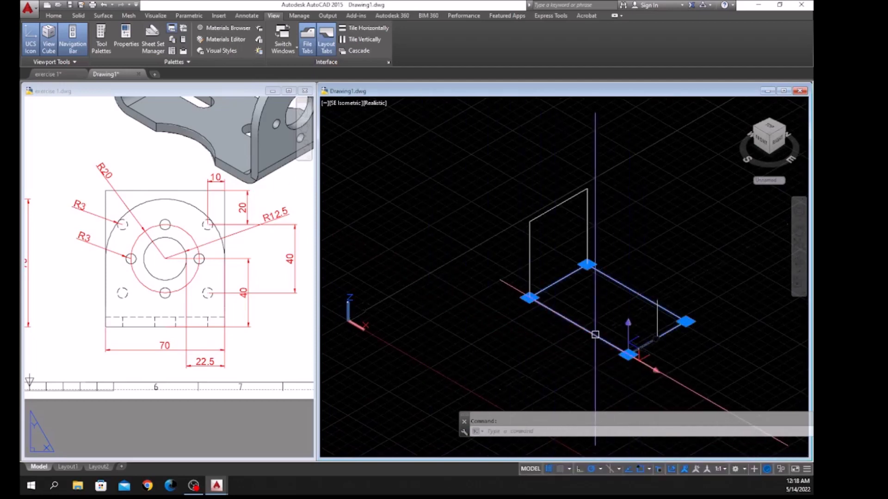
pyautogui.press('Escape')
pyautogui.moveTo(551, 362); pyautogui.dragTo(615, 330, button='middle')
pyautogui.click(494, 134)
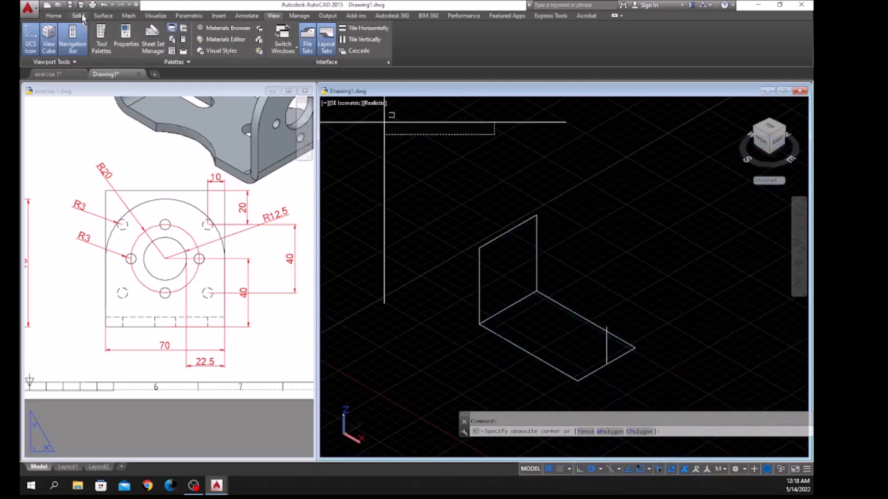
# Redefine the UCS by Z axis, with origin at the wireframe corner and a picked Z direction.
pyautogui.click(79, 16)
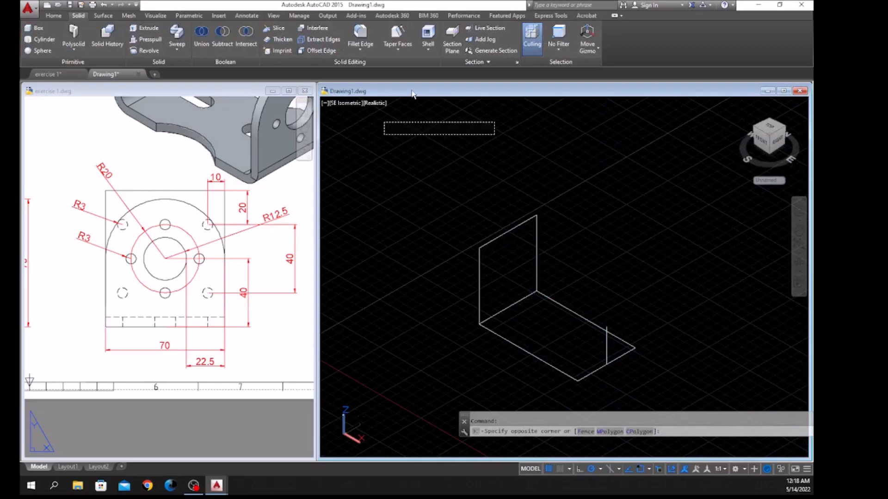
pyautogui.click(54, 16)
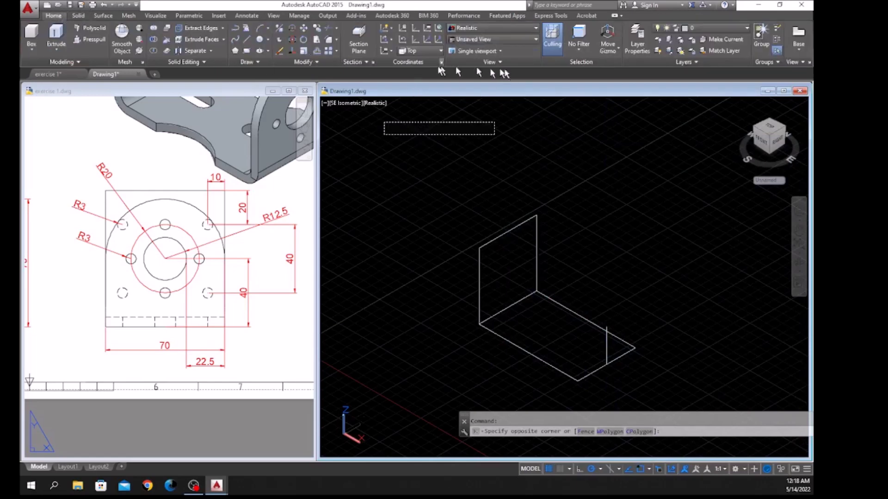
pyautogui.click(429, 39)
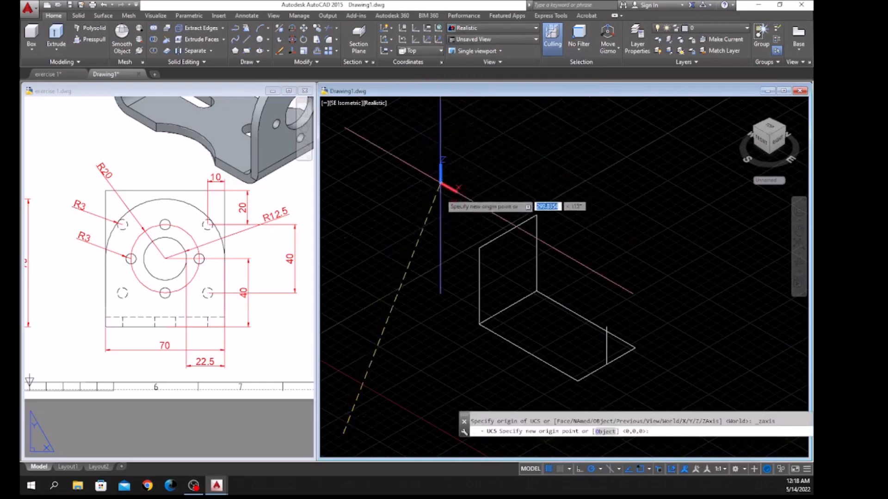
pyautogui.click(403, 343)
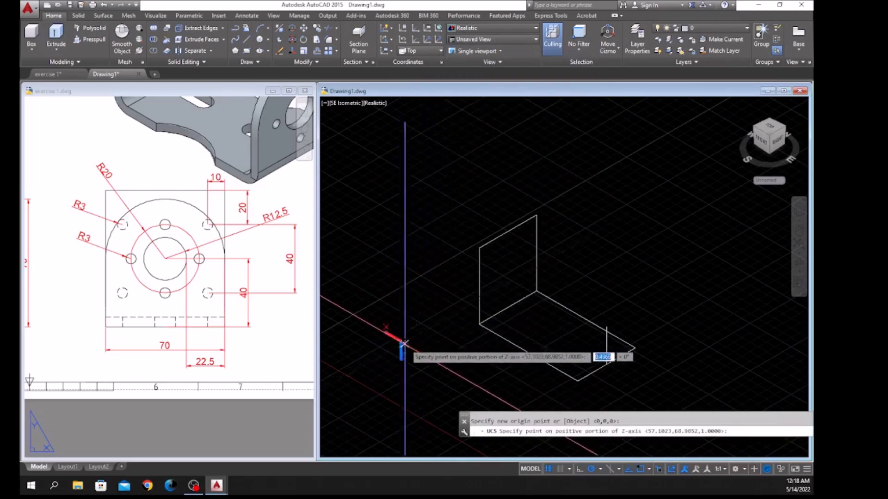
pyautogui.click(477, 384)
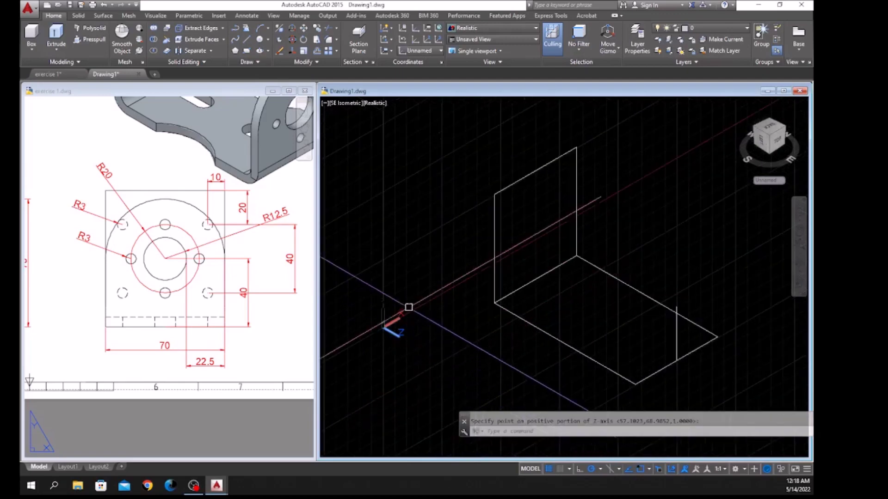
pyautogui.scroll(-2, 438, 298)
pyautogui.click(432, 299)
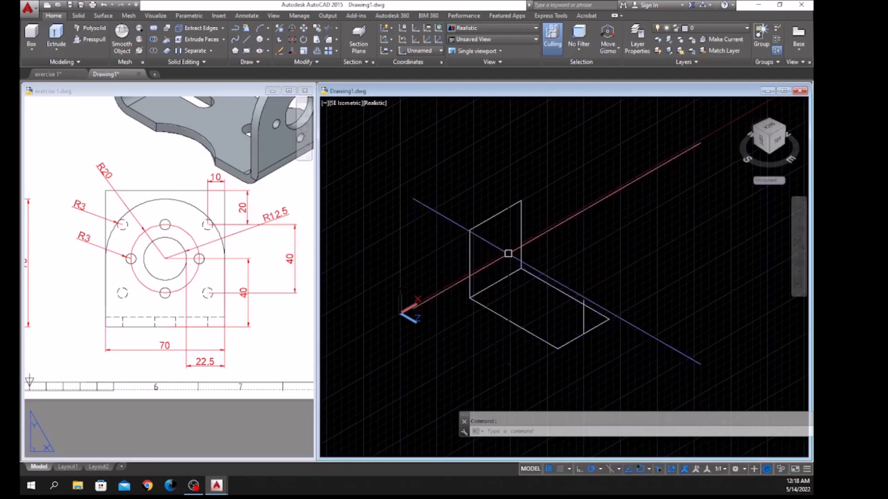
# Draw a 70-diameter circle in the new upright plane.
pyautogui.click(471, 230)
pyautogui.press('Escape')
pyautogui.scroll(-2, 568, 248)
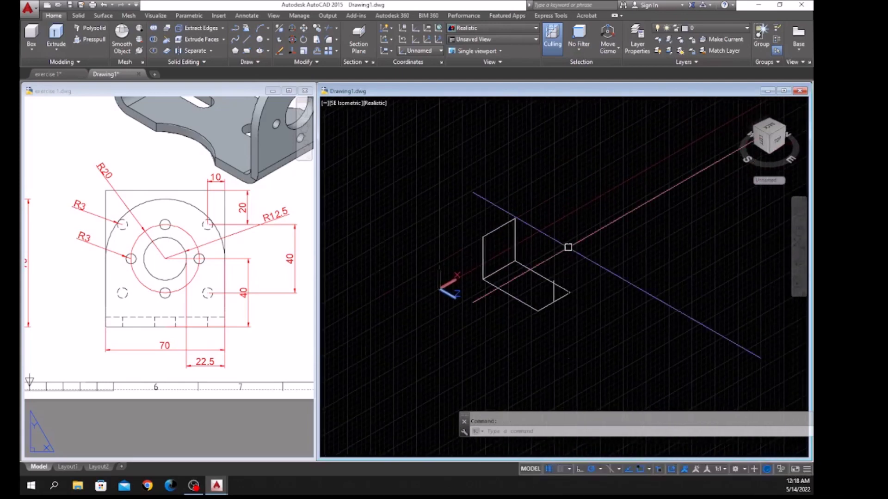
pyautogui.press('Return')
pyautogui.scroll(4, 574, 275)
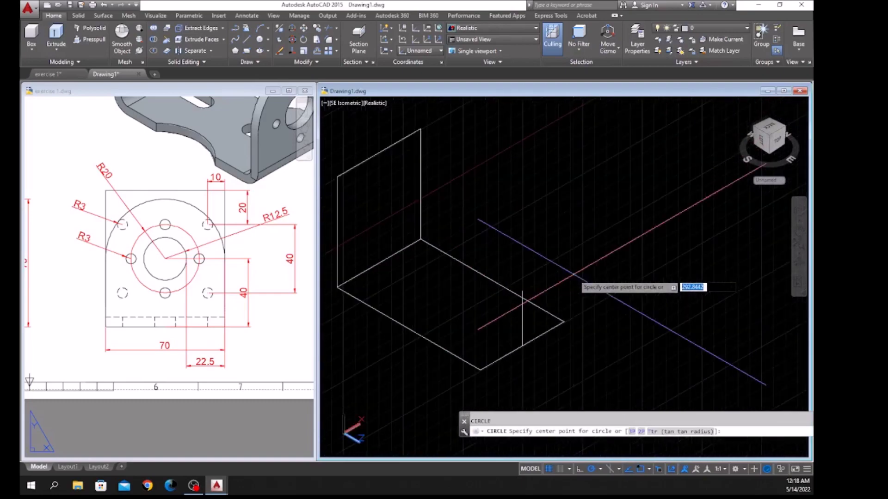
pyautogui.click(522, 290)
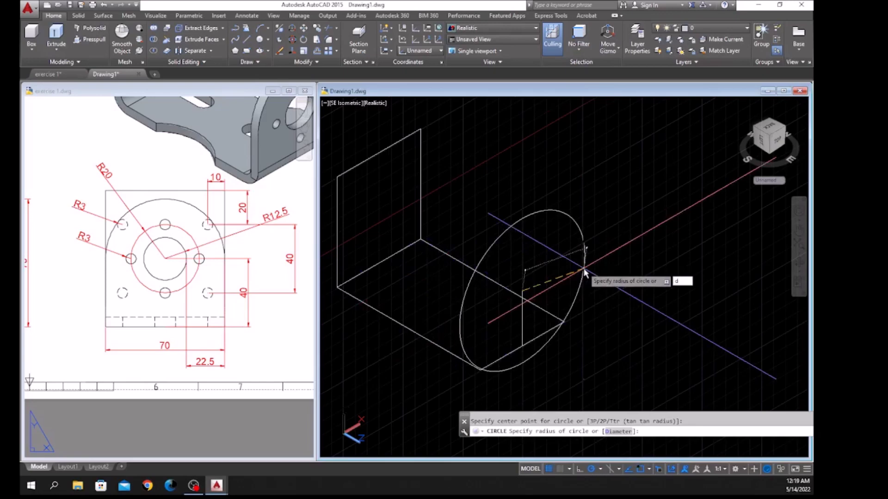
pyautogui.press('Return')
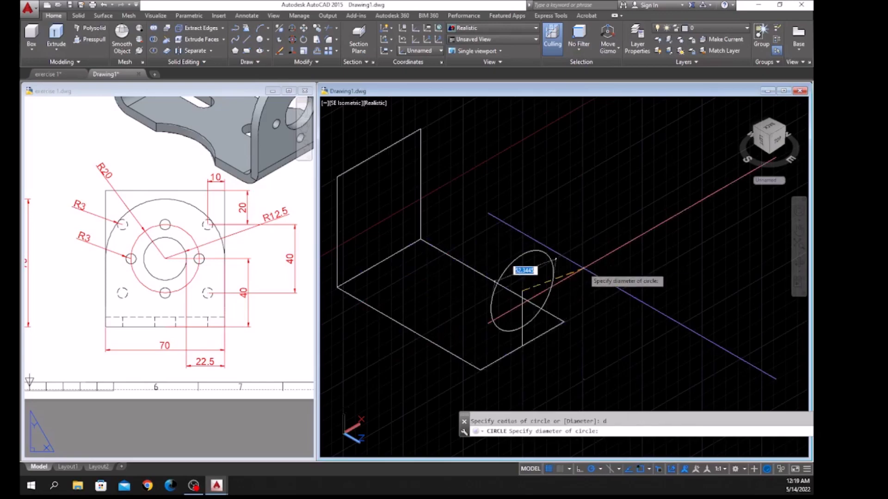
pyautogui.press('Return')
pyautogui.scroll(3, 485, 323)
pyautogui.moveTo(485, 323); pyautogui.dragTo(487, 301, button='middle')
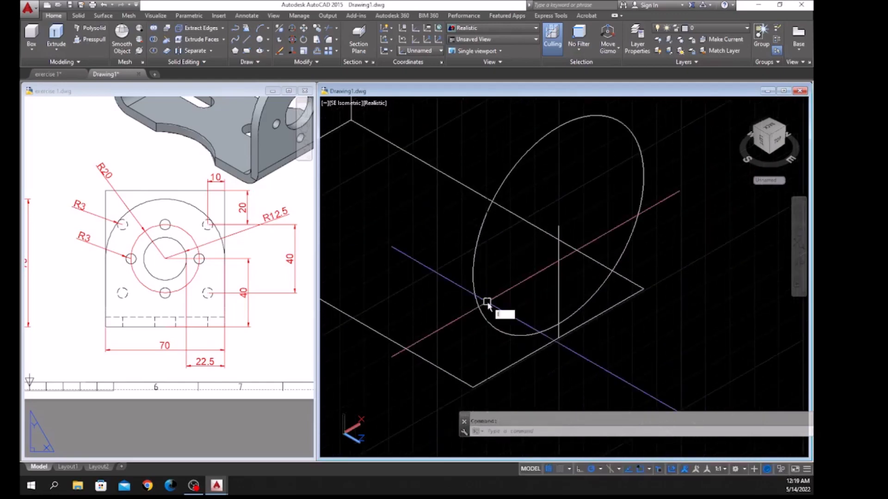
# Draw the two 40-unit vertical sides of the tab outline.
pyautogui.write('l')
pyautogui.press('Return')
pyautogui.click(472, 386)
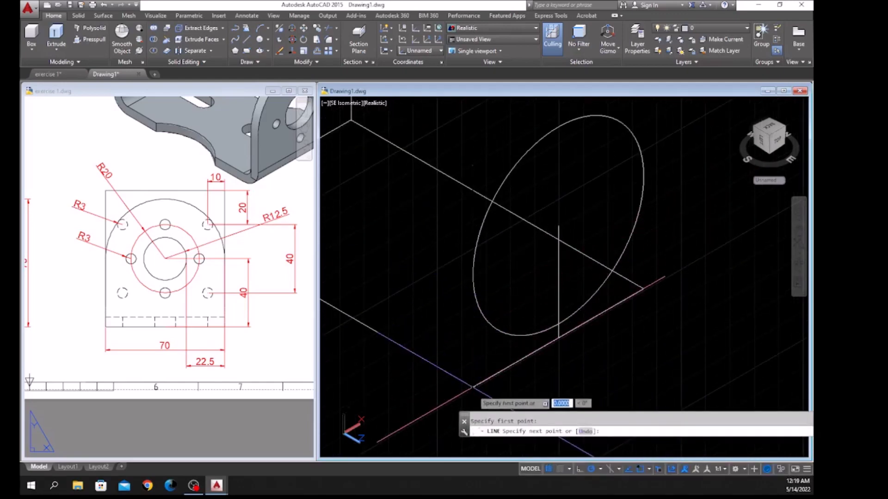
pyautogui.click(472, 274)
pyautogui.rightClick(506, 273)
pyautogui.click(510, 278)
pyautogui.rightClick(514, 273)
pyautogui.click(541, 279)
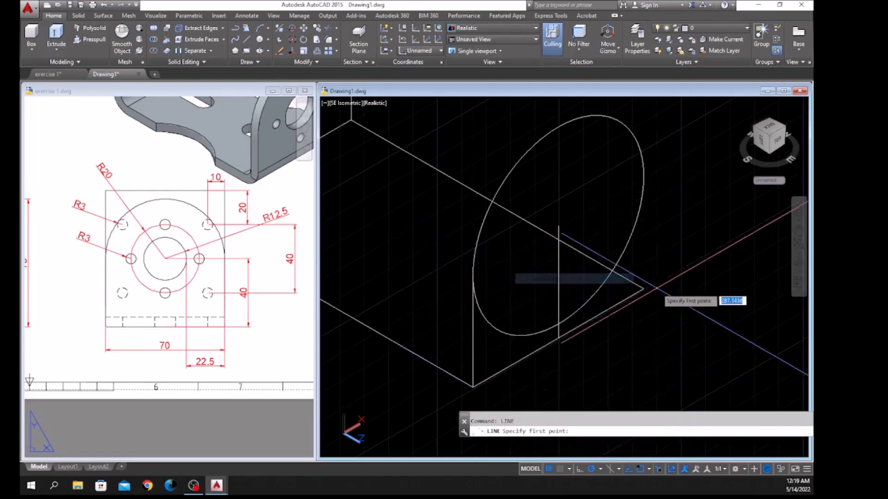
pyautogui.click(557, 338)
pyautogui.click(649, 285)
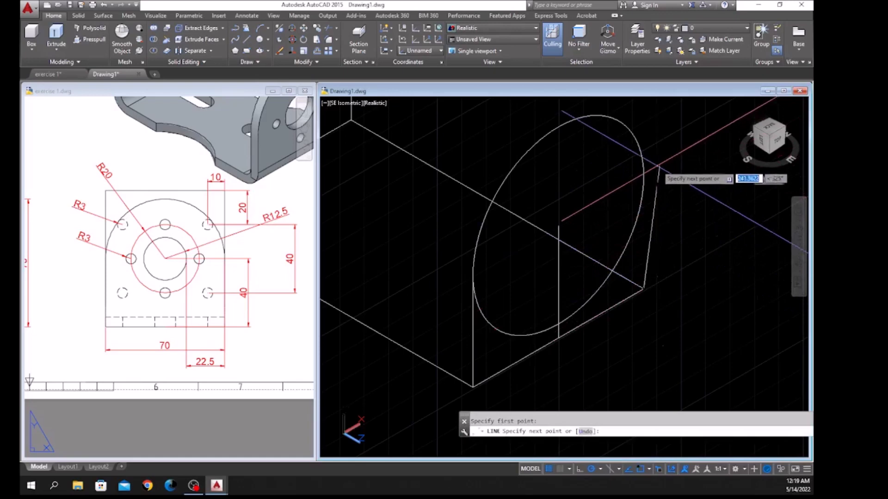
pyautogui.click(642, 176)
pyautogui.rightClick(674, 179)
pyautogui.click(684, 182)
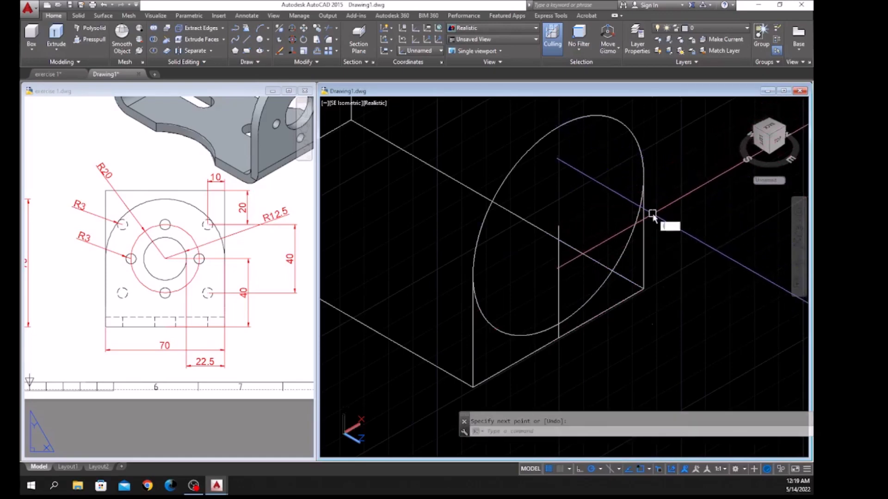
# Draw the base line joining the bottom corners of the tab.
pyautogui.press('Return')
pyautogui.click(480, 383)
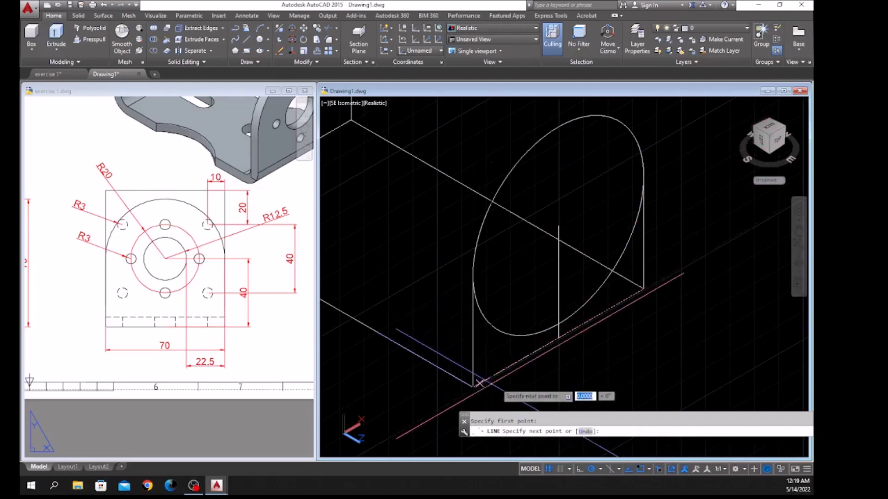
pyautogui.click(642, 289)
pyautogui.rightClick(659, 280)
pyautogui.click(673, 284)
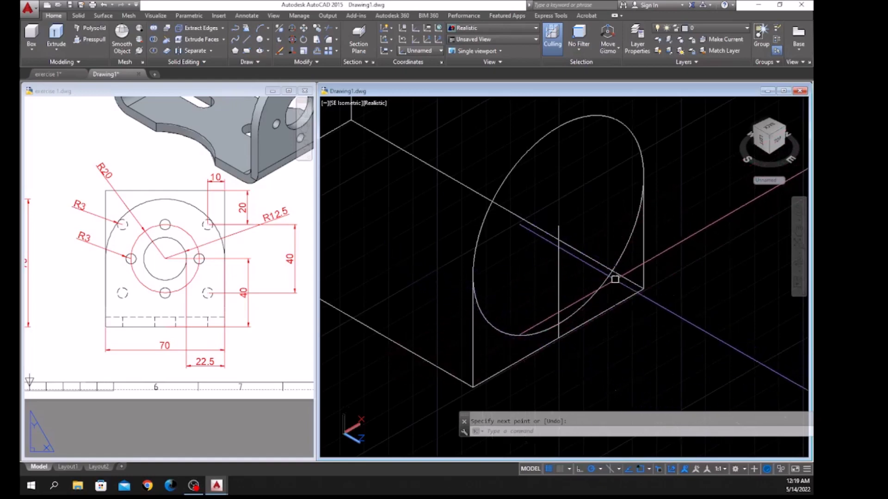
pyautogui.moveTo(616, 280); pyautogui.dragTo(572, 292, button='middle')
pyautogui.press('Escape')
pyautogui.write('TR')
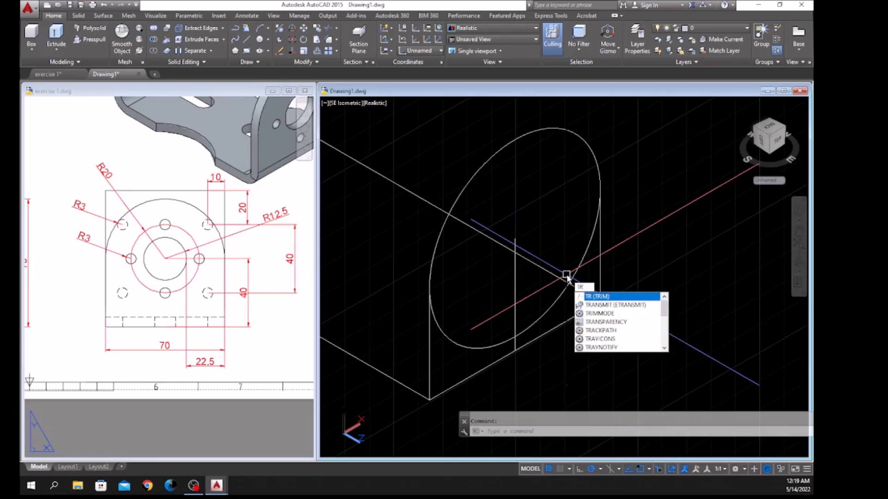
# Trim away the circle's lower arc using all objects as cutting edges.
pyautogui.press('Return')
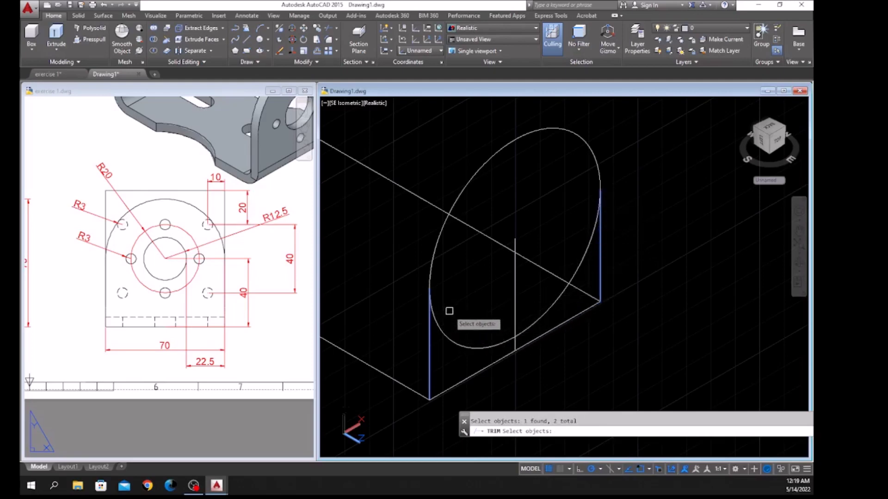
pyautogui.press('Return')
pyautogui.click(444, 330)
pyautogui.rightClick(463, 318)
pyautogui.click(475, 319)
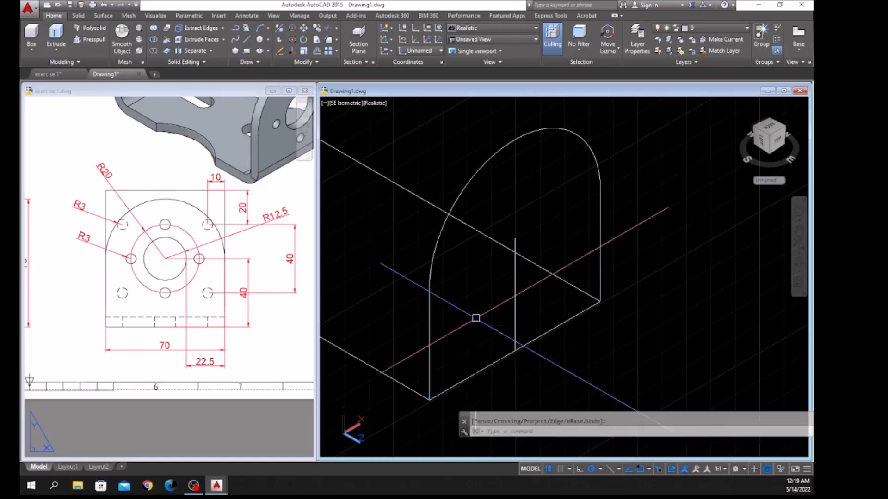
# Join the arch and its side lines into a single polyline.
pyautogui.write('j')
pyautogui.press('Return')
pyautogui.scroll(-3, 473, 315)
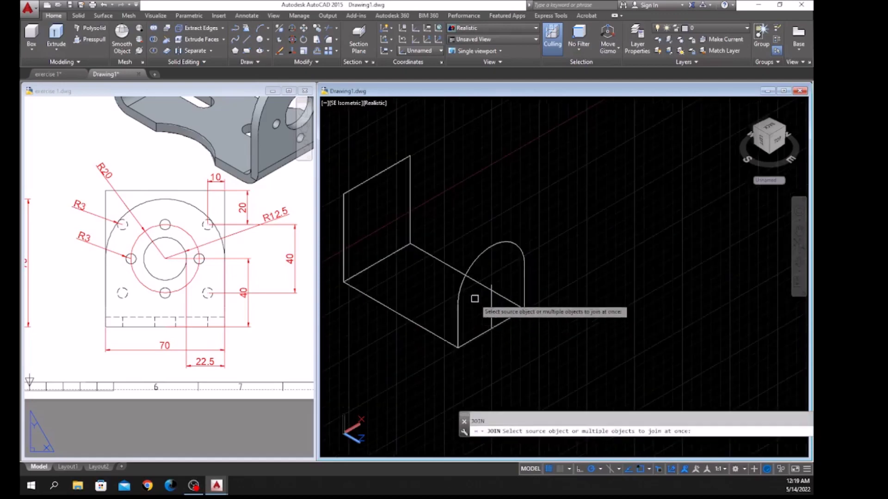
pyautogui.click(446, 215)
pyautogui.click(561, 348)
pyautogui.press('Return')
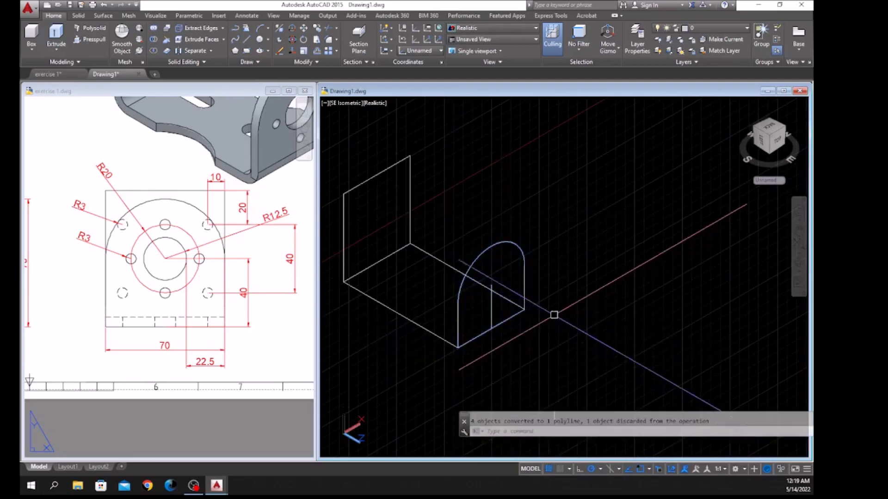
pyautogui.click(523, 273)
pyautogui.press('Escape')
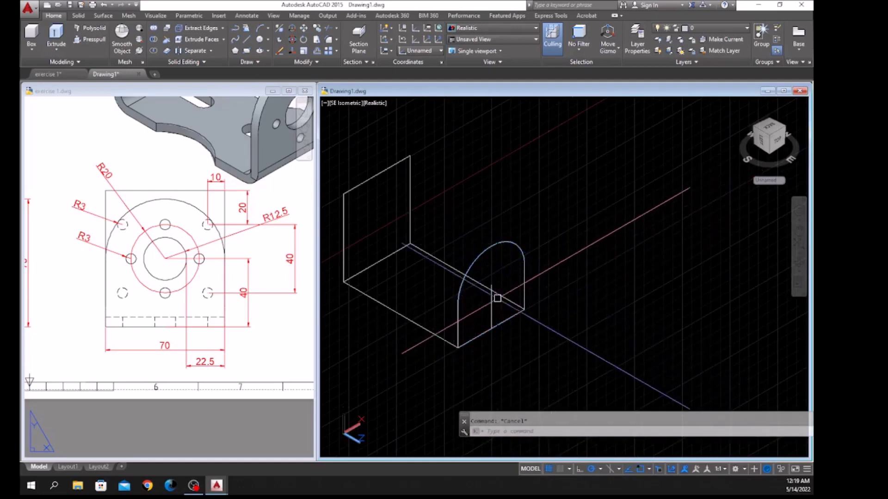
pyautogui.scroll(4, 529, 305)
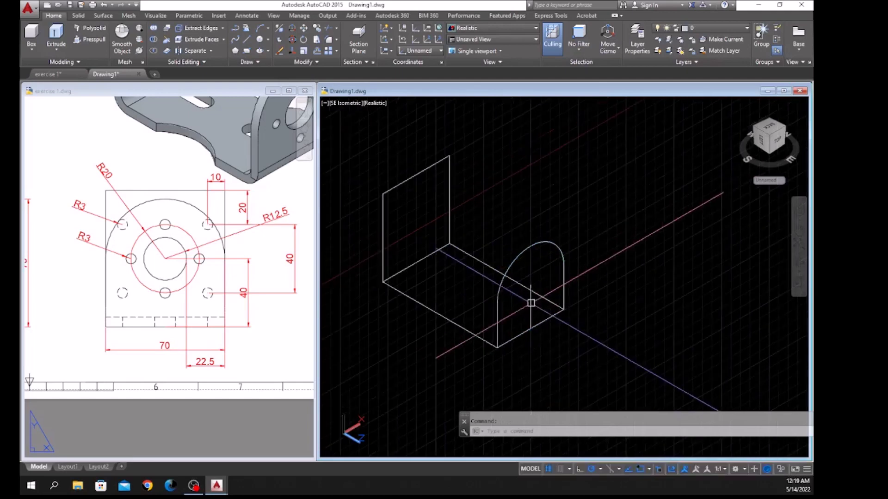
pyautogui.click(529, 309)
pyautogui.press('Escape')
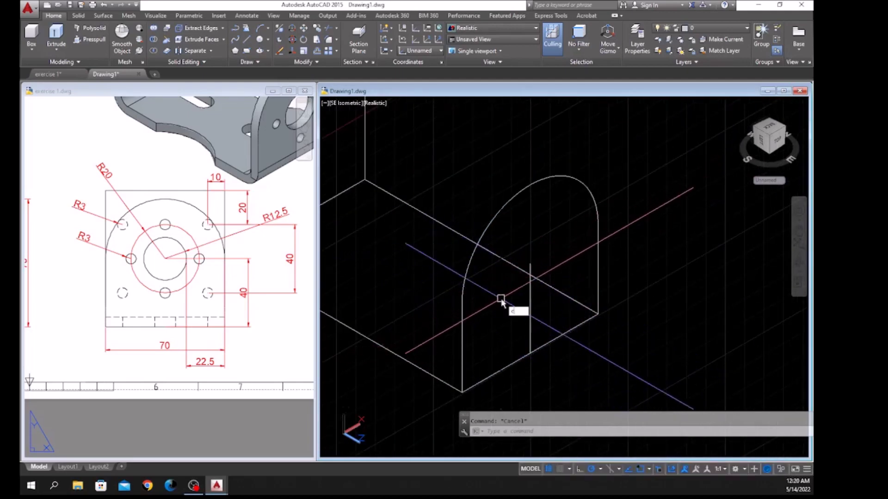
# Draw a radius 12.5 circle at the short line's top, checking sizes in the reference drawing.
pyautogui.press('Return')
pyautogui.click(530, 265)
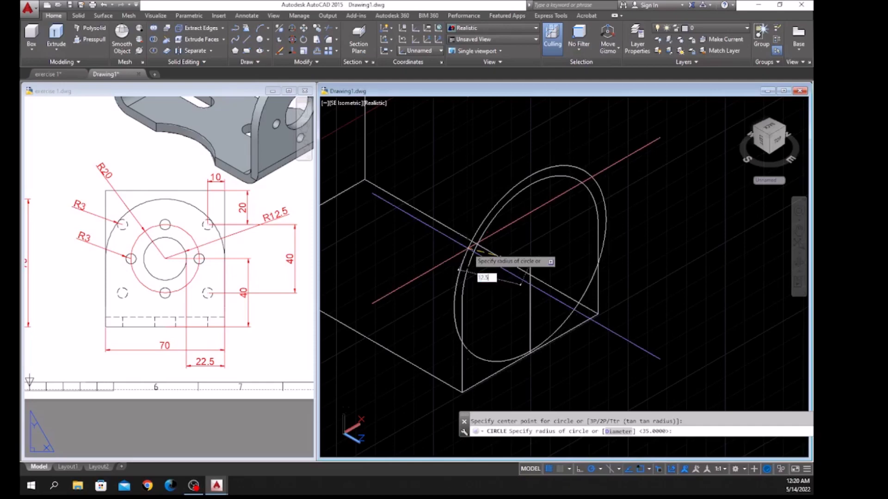
pyautogui.write('12.5')
pyautogui.press('Return')
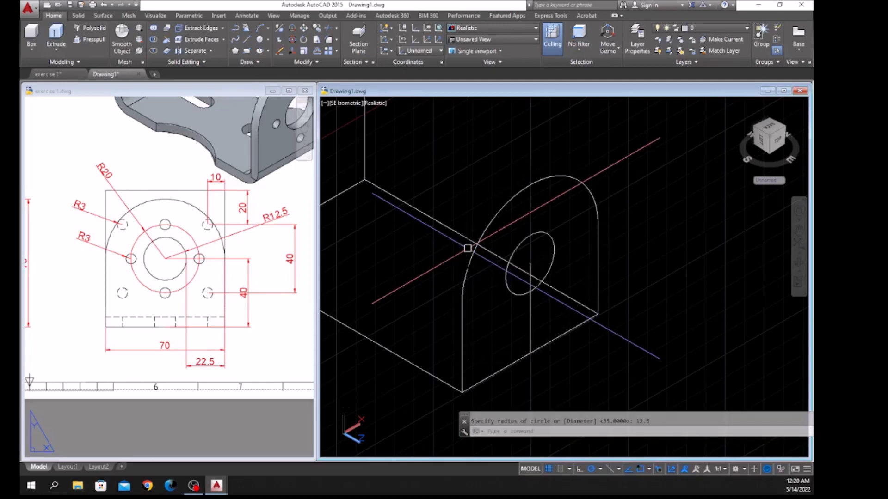
pyautogui.click(243, 280)
pyautogui.scroll(4, 181, 227)
pyautogui.click(183, 225)
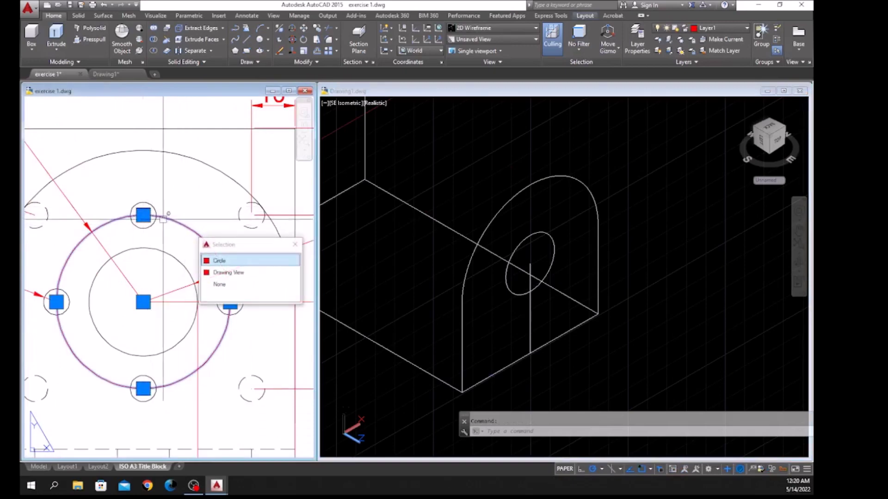
pyautogui.press('Escape')
pyautogui.scroll(-4, 168, 210)
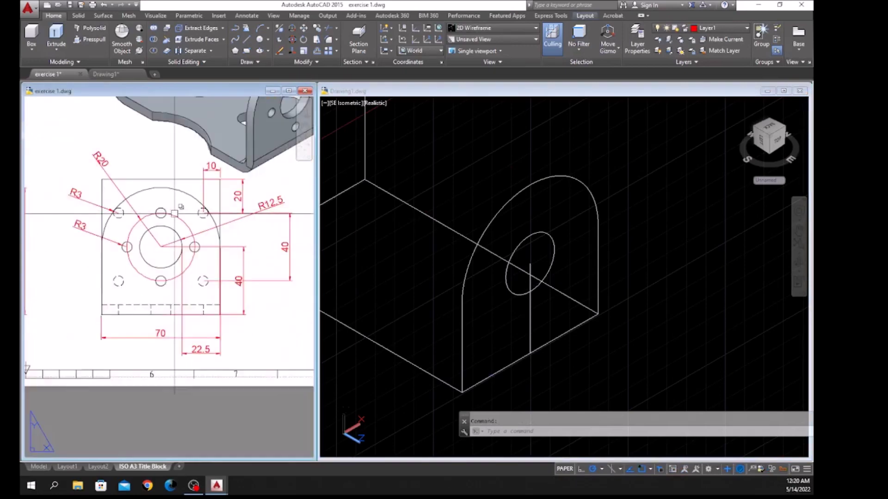
pyautogui.scroll(3, 174, 213)
pyautogui.scroll(-1, 152, 194)
pyautogui.click(139, 242)
pyautogui.press('Escape')
pyautogui.scroll(-2, 153, 194)
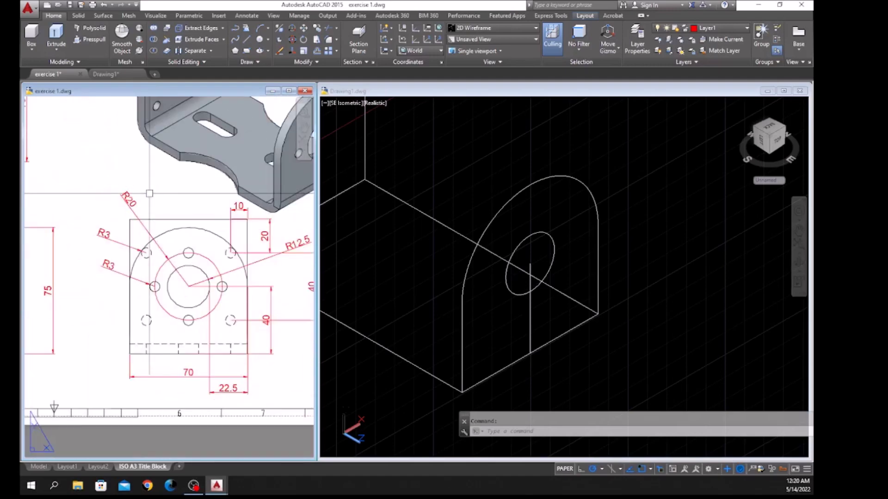
# Draw a concentric radius 20 circle in Drawing1.
pyautogui.click(520, 266)
pyautogui.write('c')
pyautogui.press('Return')
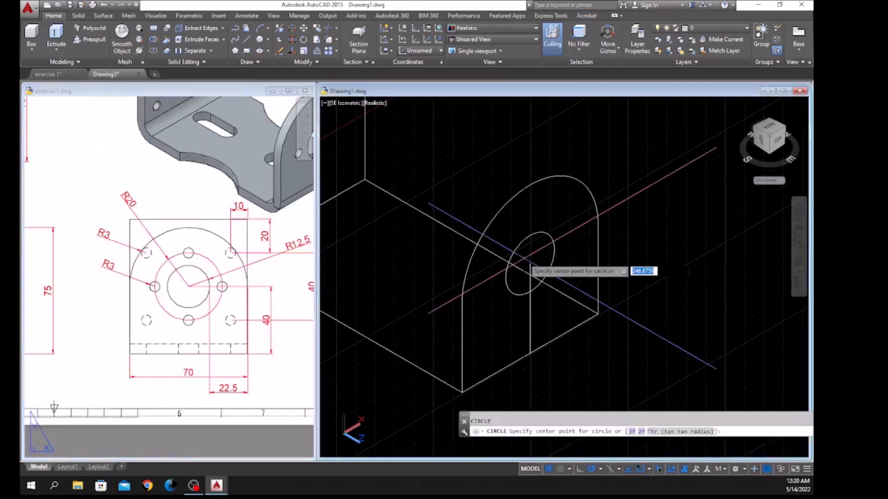
pyautogui.click(530, 264)
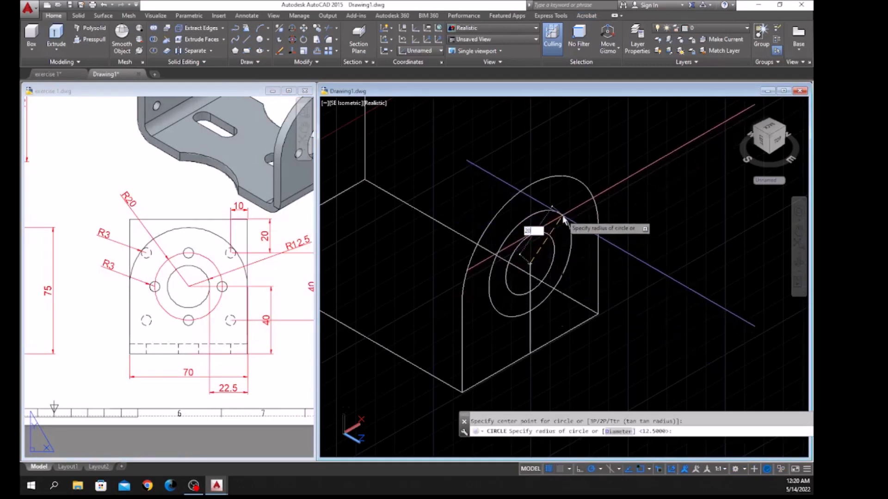
pyautogui.write('20')
pyautogui.press('Return')
# Draw a radius 3 hole circle at the top of the radius-20 circle.
pyautogui.write('c')
pyautogui.press('Return')
pyautogui.click(531, 216)
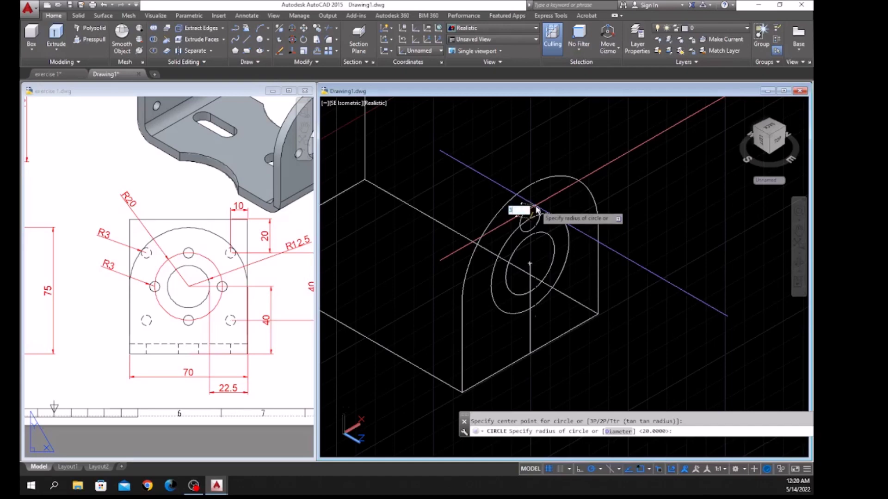
pyautogui.write('3')
pyautogui.press('Return')
pyautogui.click(128, 246)
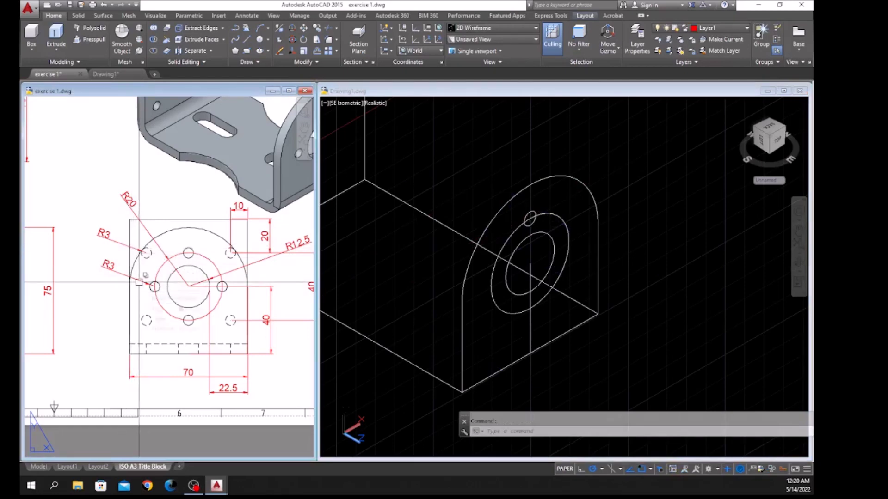
pyautogui.click(138, 282)
pyautogui.press('Escape')
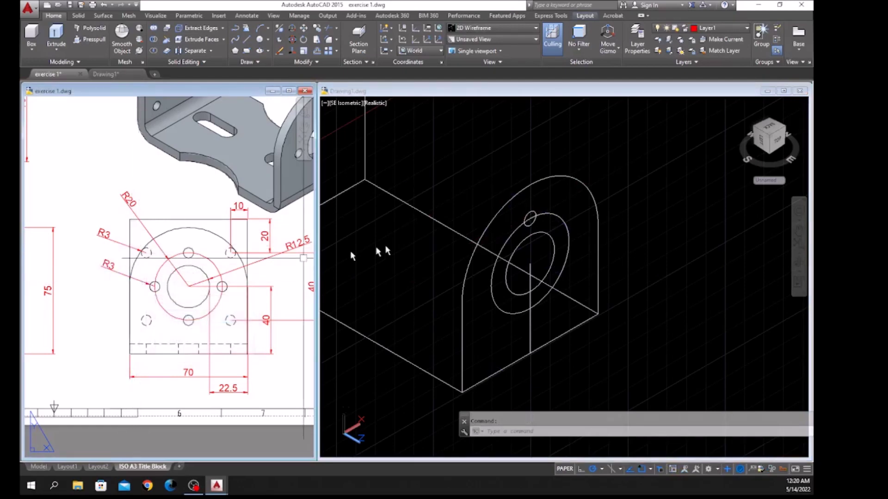
pyautogui.click(398, 247)
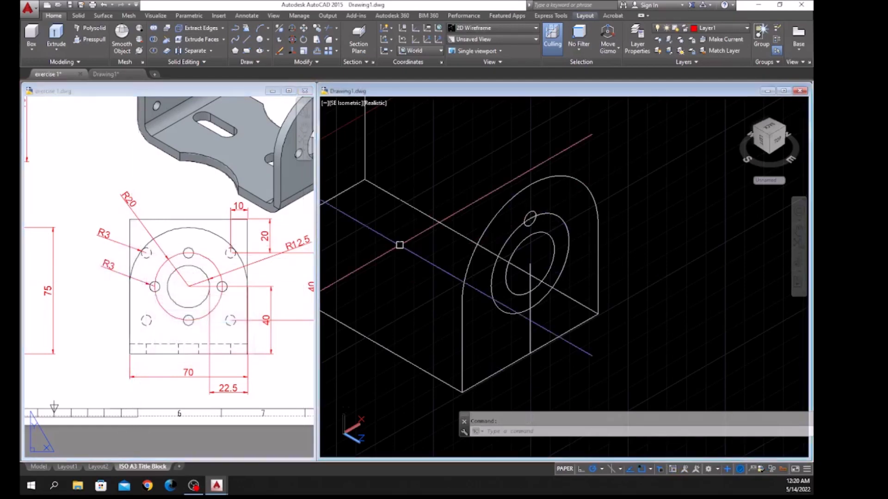
# Switch Drawing1 to the Right view.
pyautogui.click(352, 103)
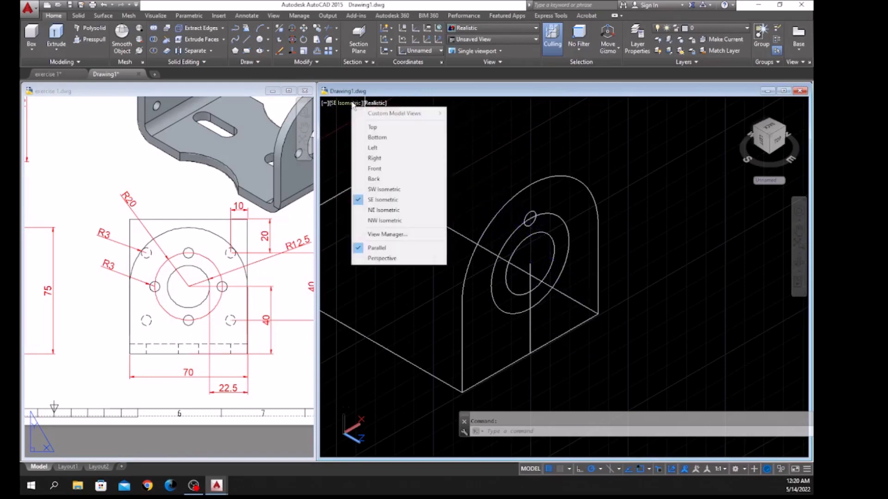
pyautogui.click(373, 158)
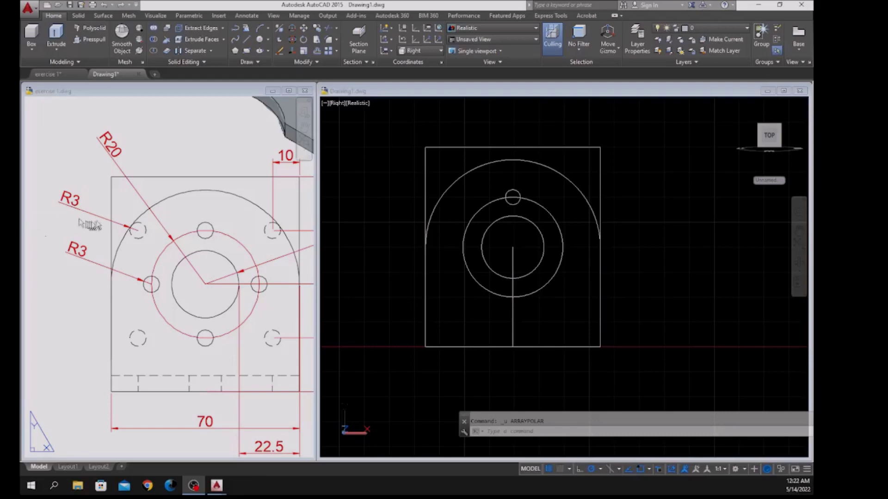
pyautogui.click(88, 225)
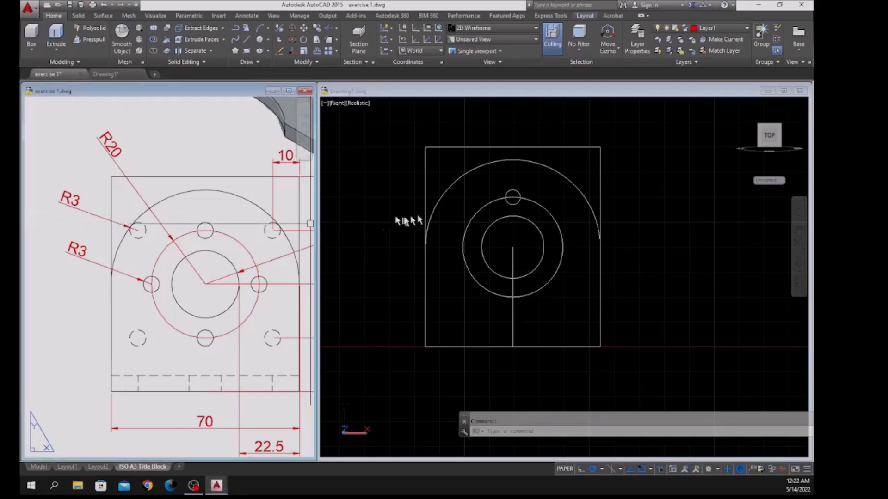
pyautogui.click(499, 191)
pyautogui.scroll(4, 513, 185)
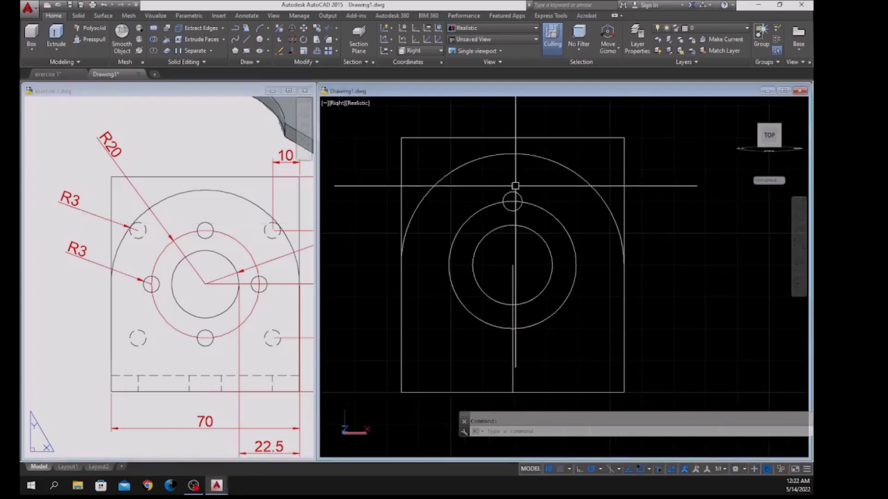
pyautogui.scroll(2, 515, 188)
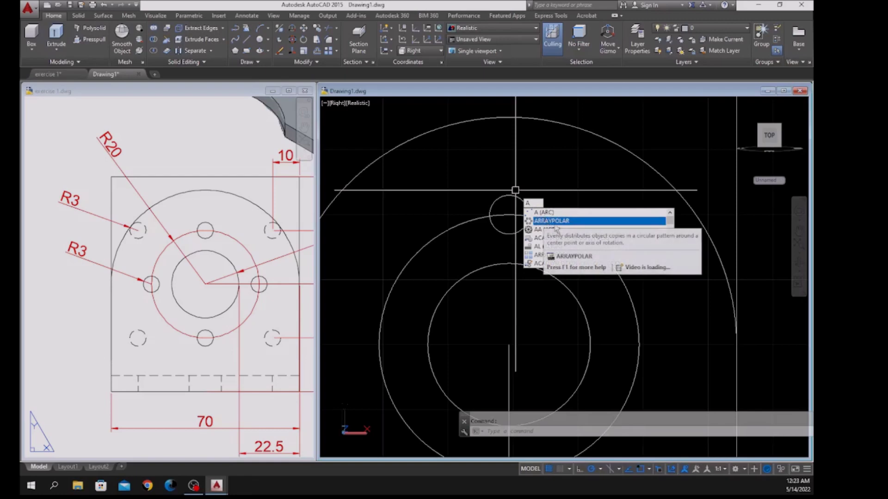
# Polar-array the small hole into 4 items around the circles' centre.
pyautogui.click(555, 222)
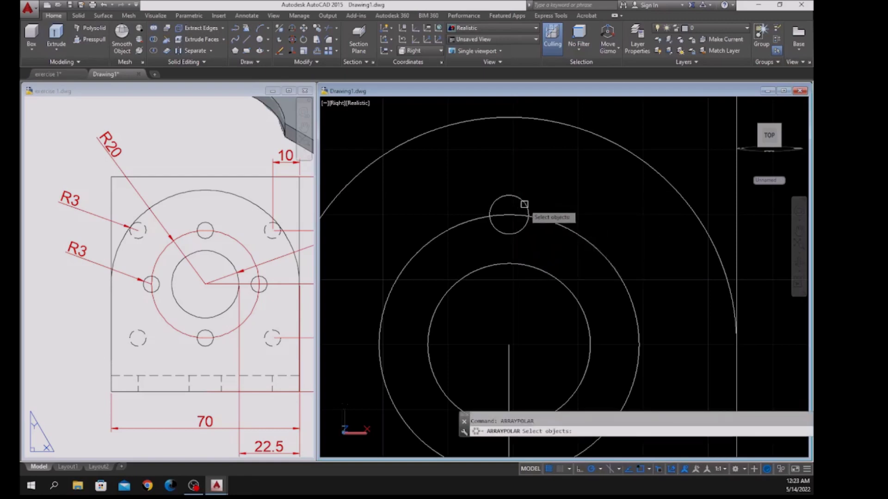
pyautogui.press('Return')
pyautogui.scroll(-2, 537, 204)
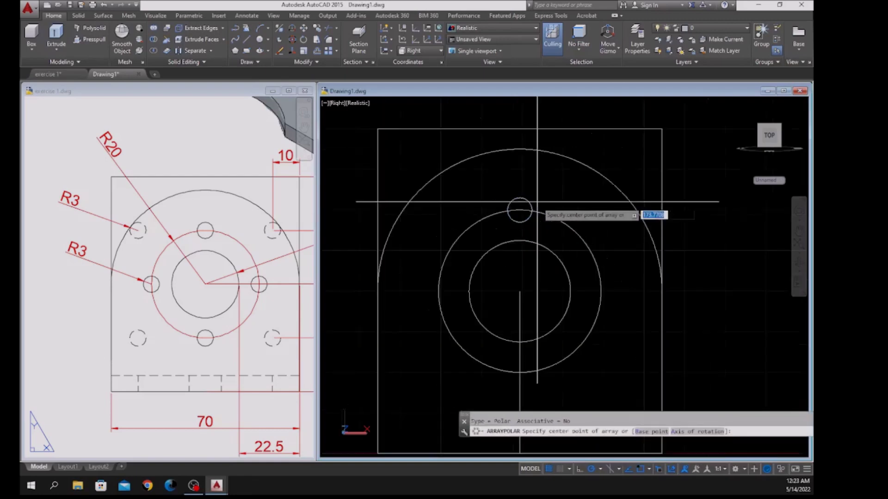
pyautogui.click(519, 291)
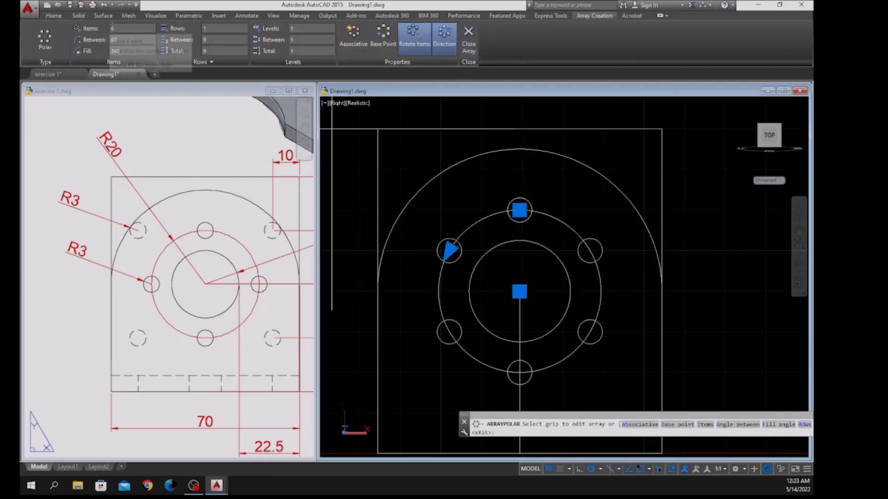
pyautogui.rightClick(487, 167)
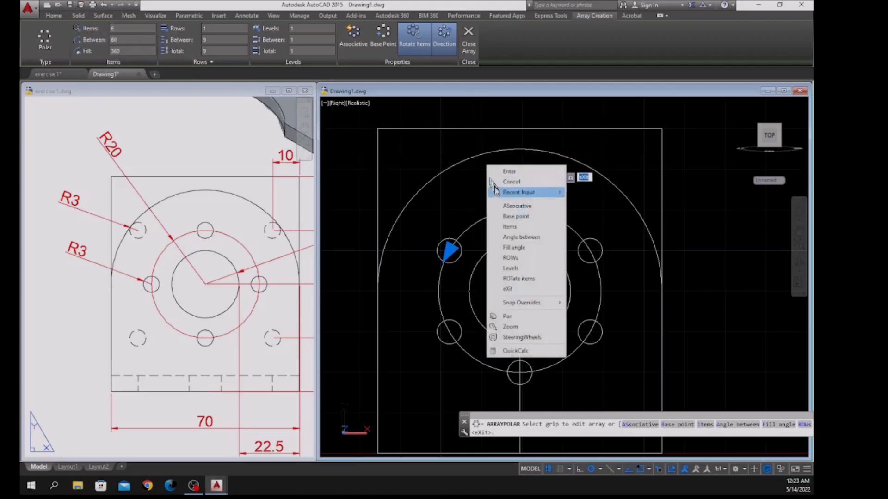
pyautogui.click(508, 227)
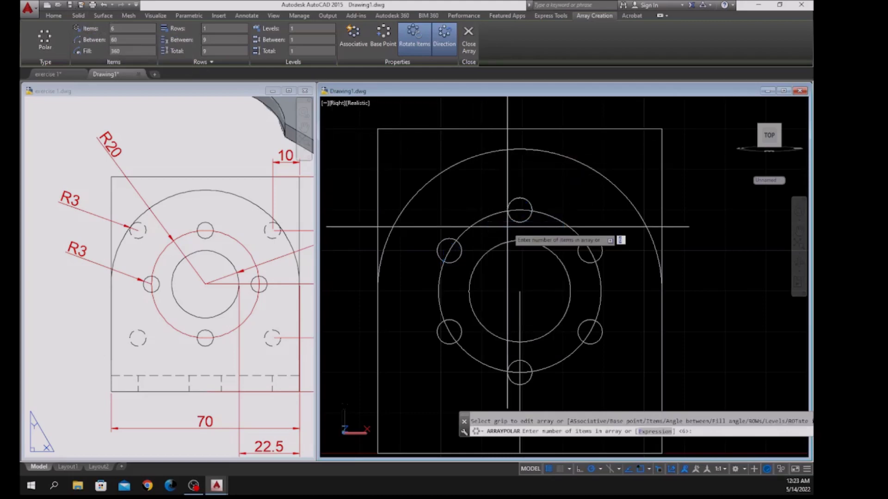
pyautogui.write('4')
pyautogui.press('Return')
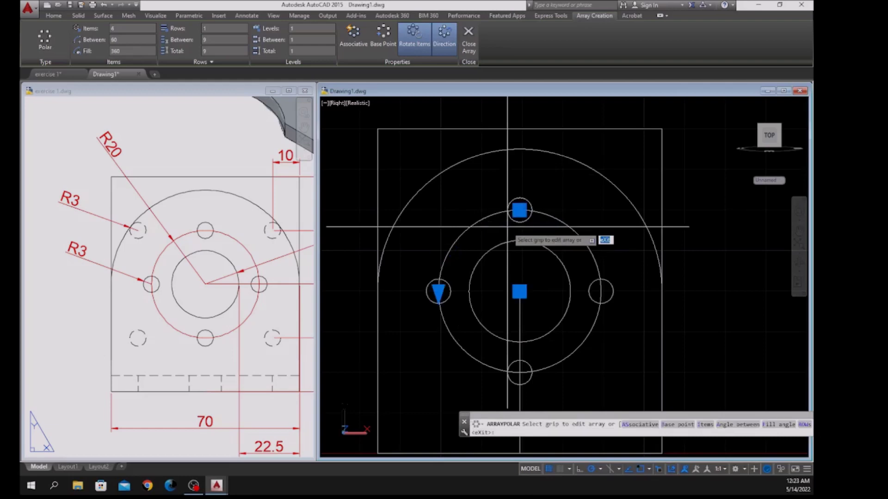
pyautogui.press('Return')
pyautogui.click(518, 221)
pyautogui.press('Escape')
pyautogui.moveTo(466, 228); pyautogui.dragTo(466, 202, button='middle')
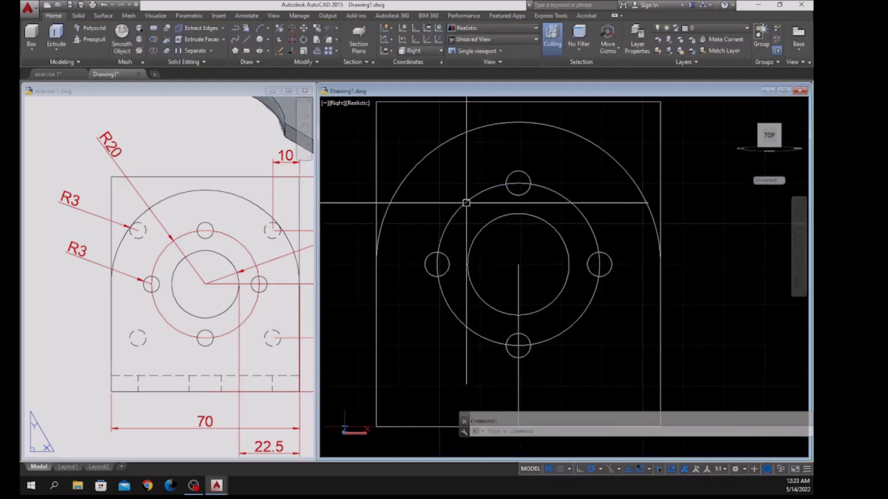
# Erase the vertical centre line and radius-20 bolt circle, then orbit to show depth.
pyautogui.scroll(-2, 466, 202)
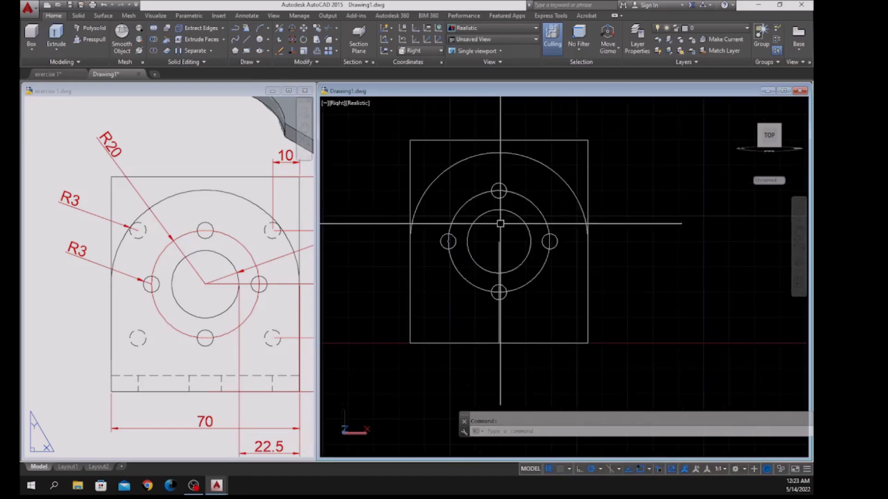
pyautogui.click(499, 240)
pyautogui.click(534, 208)
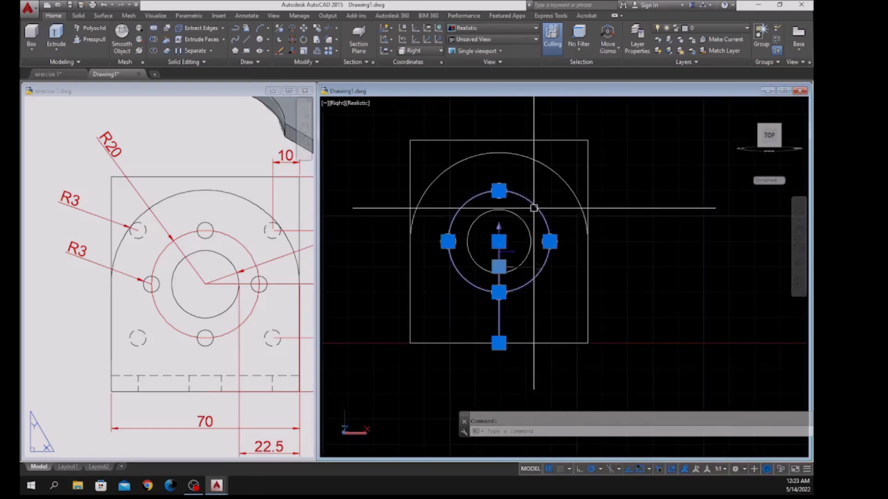
pyautogui.press('Delete')
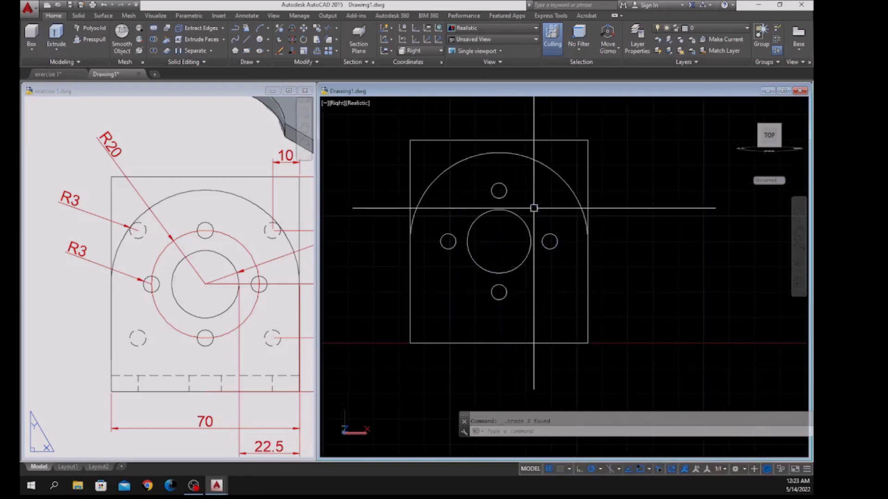
pyautogui.moveTo(458, 226); pyautogui.dragTo(463, 243, button='middle')
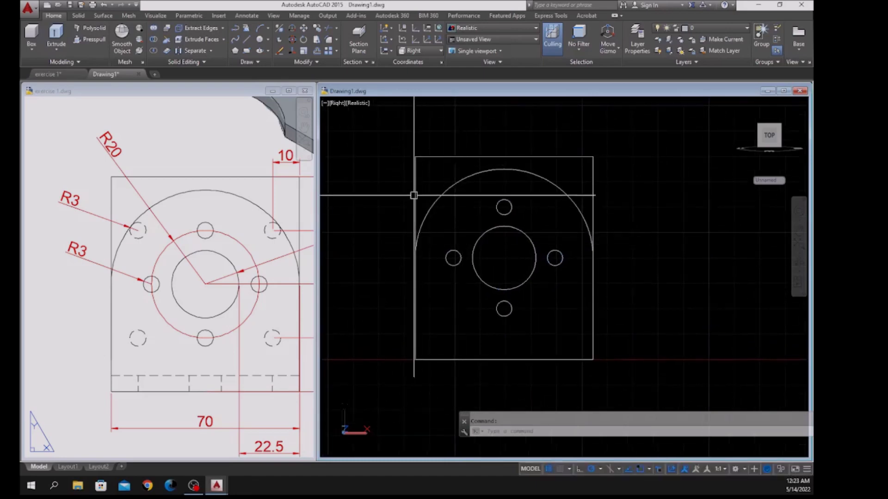
pyautogui.keyDown('shift'); pyautogui.moveTo(419, 192); pyautogui.dragTo(502, 192, button='middle'); pyautogui.keyUp('shift')
pyautogui.click(573, 215)
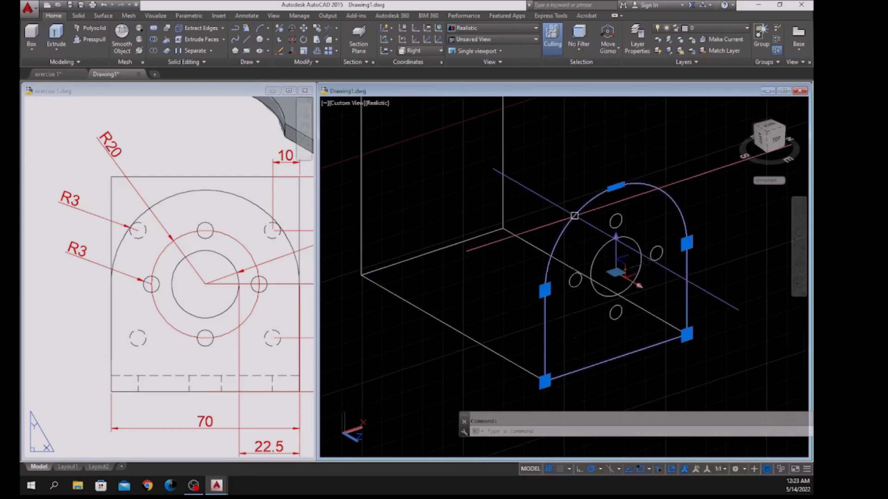
pyautogui.press('Escape')
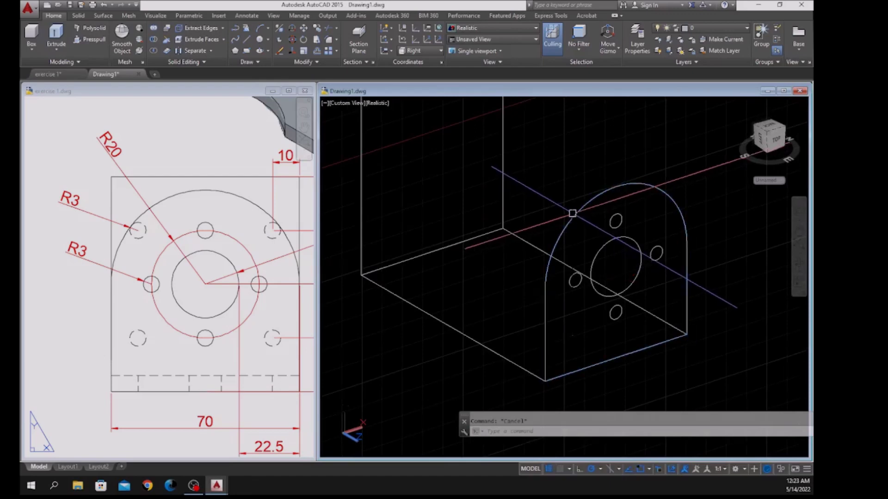
# Extrude the arch outline 6 mm into a solid plate.
pyautogui.click(59, 36)
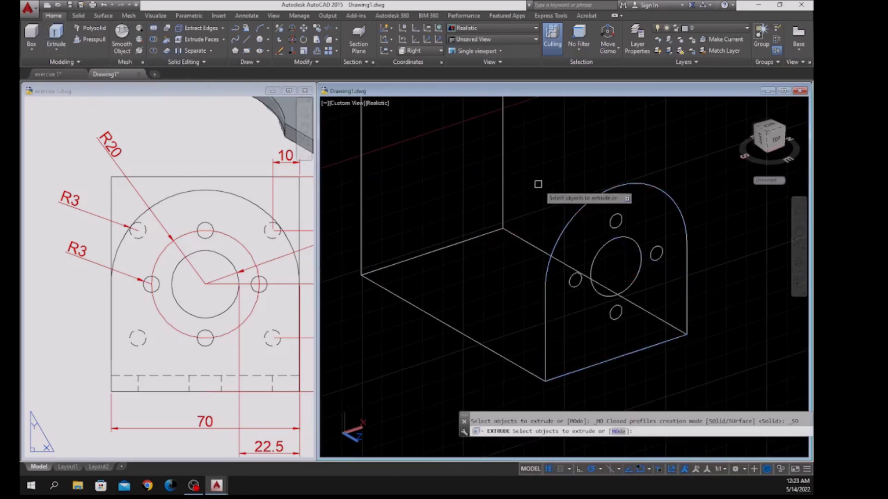
pyautogui.click(590, 200)
pyautogui.rightClick(581, 187)
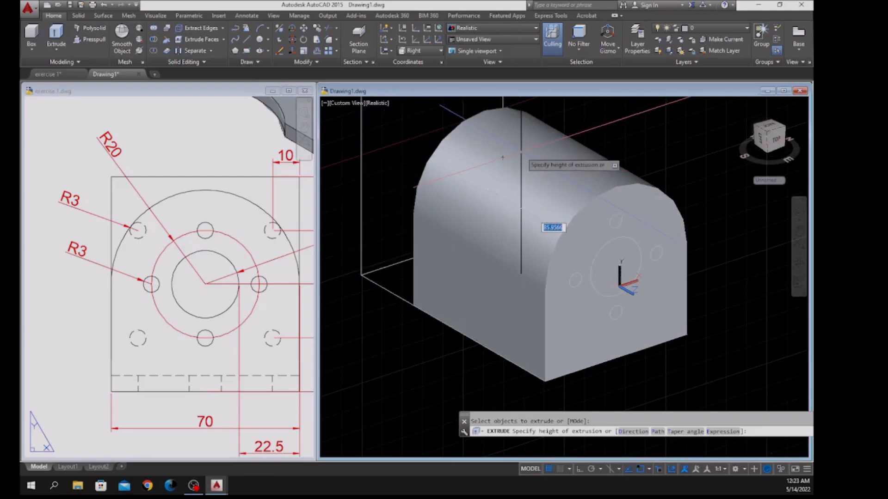
pyautogui.press('Return')
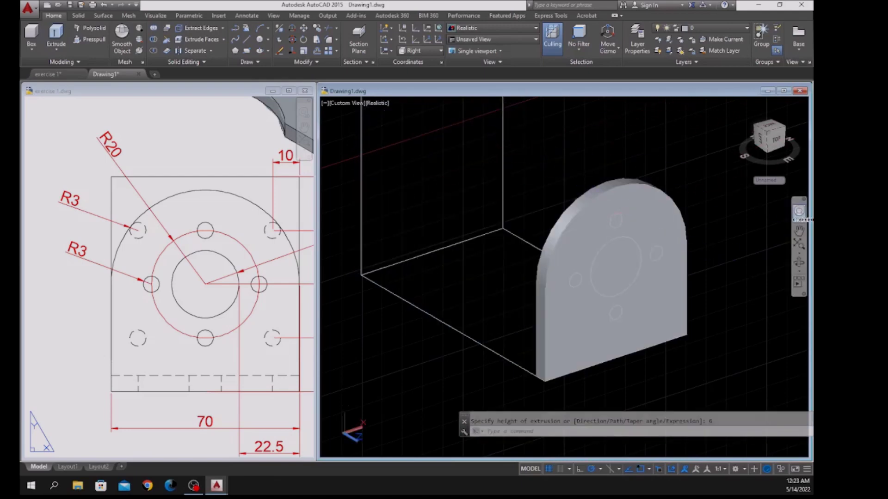
pyautogui.scroll(4, 654, 244)
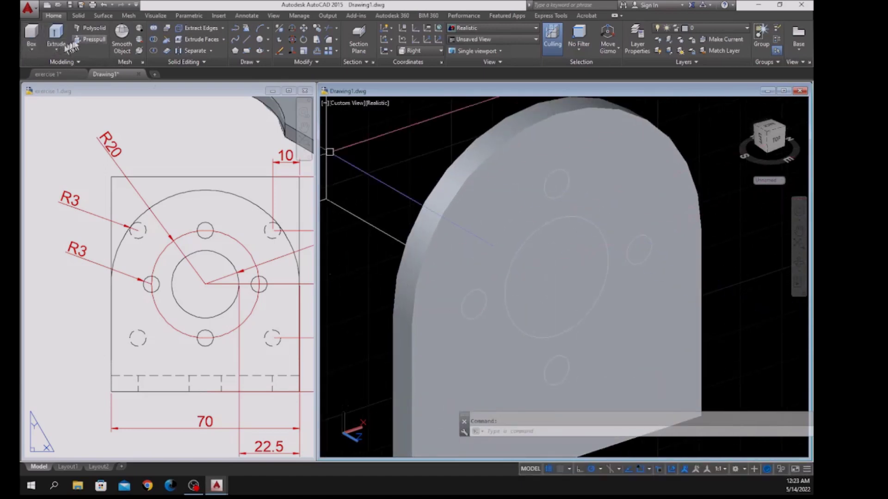
# Presspull the central bore and the four small holes through the plate.
pyautogui.click(89, 40)
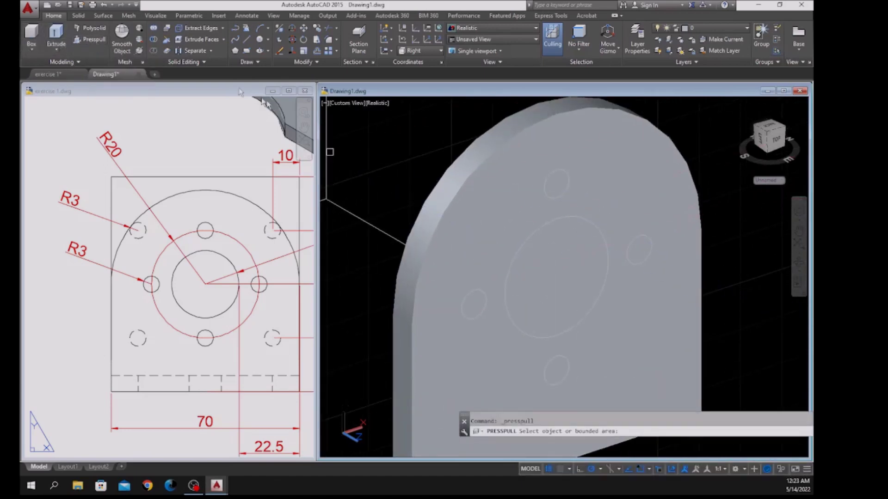
pyautogui.click(557, 185)
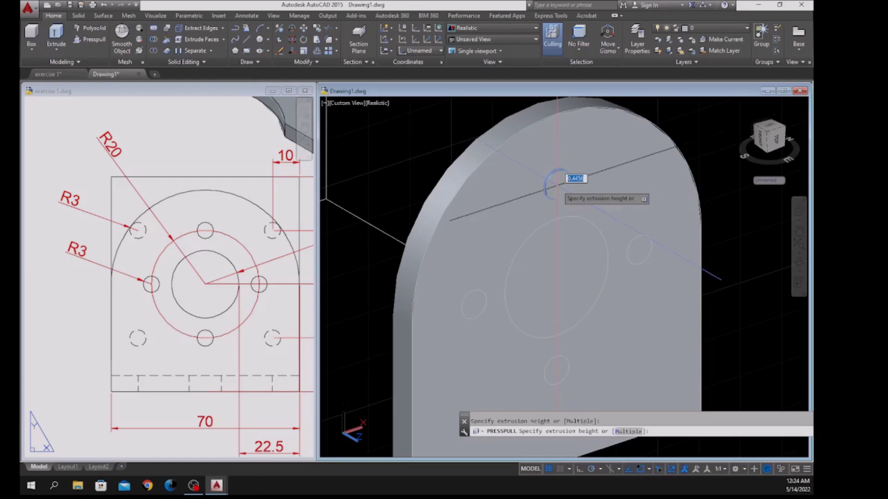
pyautogui.click(597, 206)
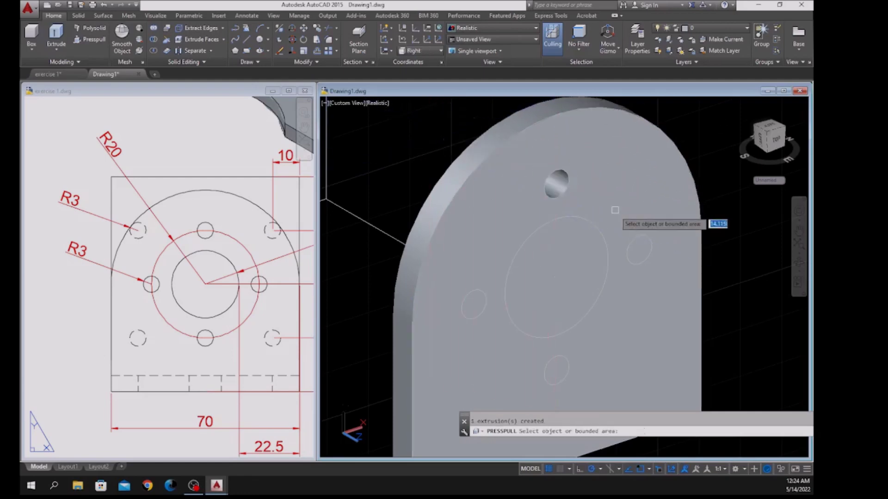
pyautogui.click(638, 249)
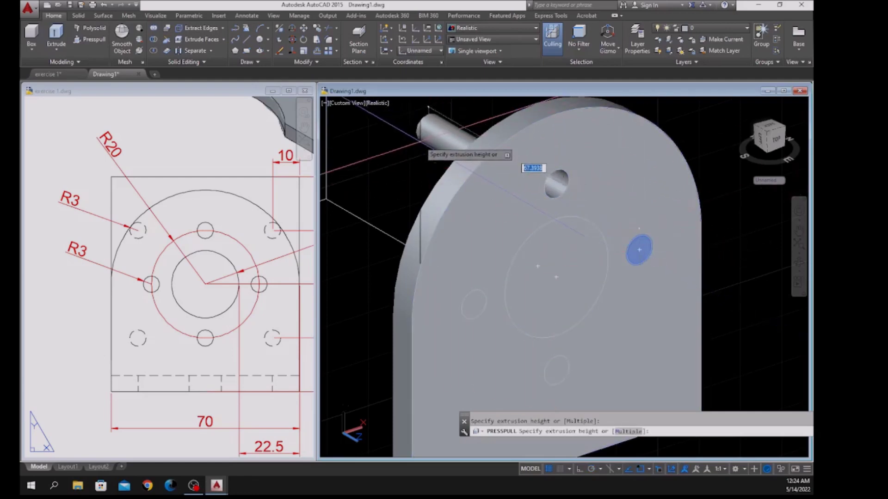
pyautogui.click(421, 142)
pyautogui.click(564, 260)
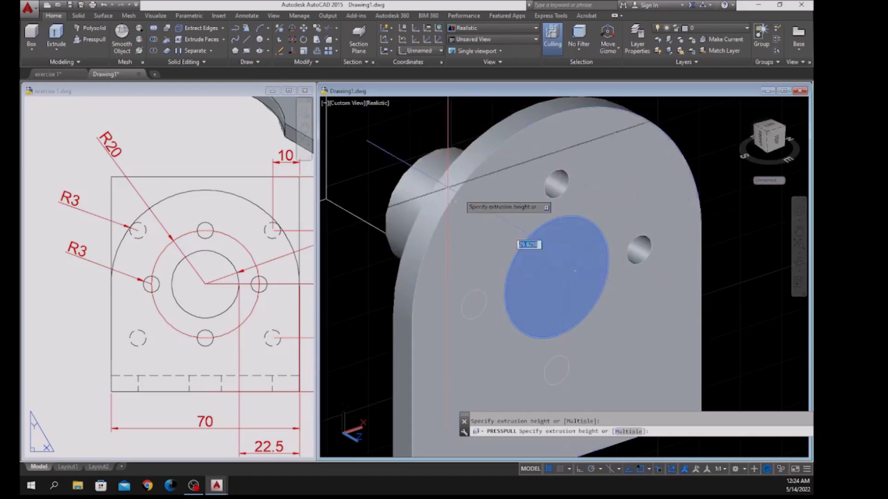
pyautogui.click(415, 170)
pyautogui.click(473, 304)
pyautogui.click(386, 214)
pyautogui.click(557, 368)
pyautogui.click(334, 205)
pyautogui.scroll(-5, 334, 205)
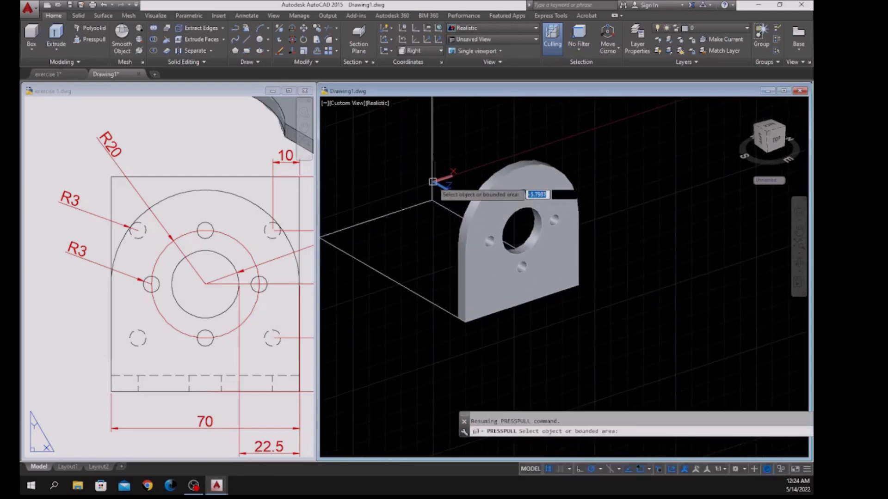
pyautogui.press('Return')
pyautogui.keyDown('shift'); pyautogui.moveTo(406, 188); pyautogui.dragTo(471, 220, button='middle'); pyautogui.keyUp('shift')
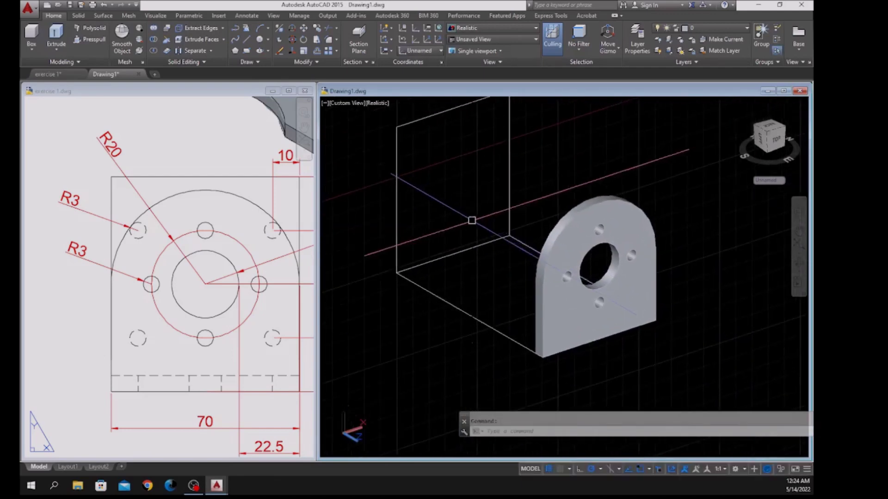
# Hide the plate solid with Isolate > Hide Objects.
pyautogui.scroll(3, 506, 231)
pyautogui.scroll(-2, 506, 231)
pyautogui.scroll(-2, 465, 194)
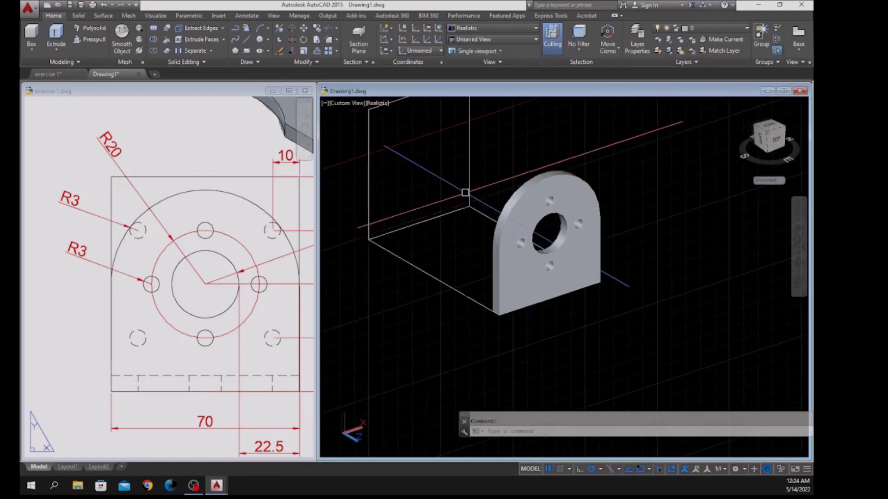
pyautogui.click(466, 184)
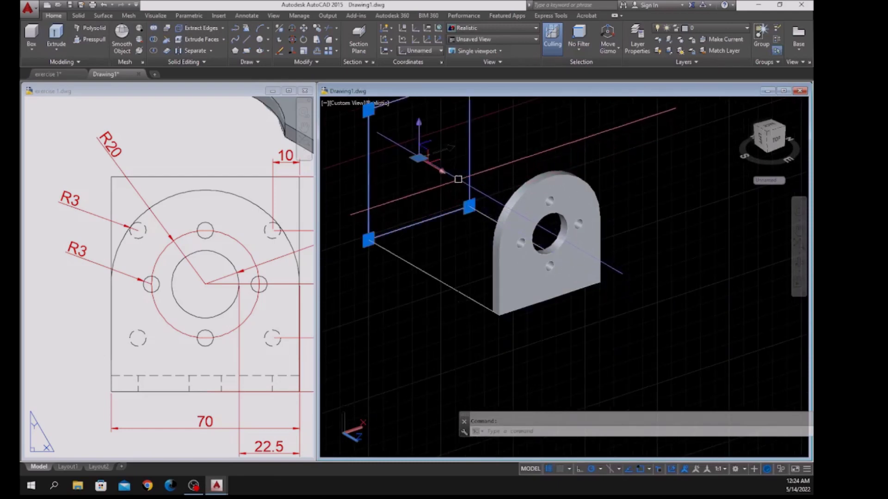
pyautogui.click(508, 161)
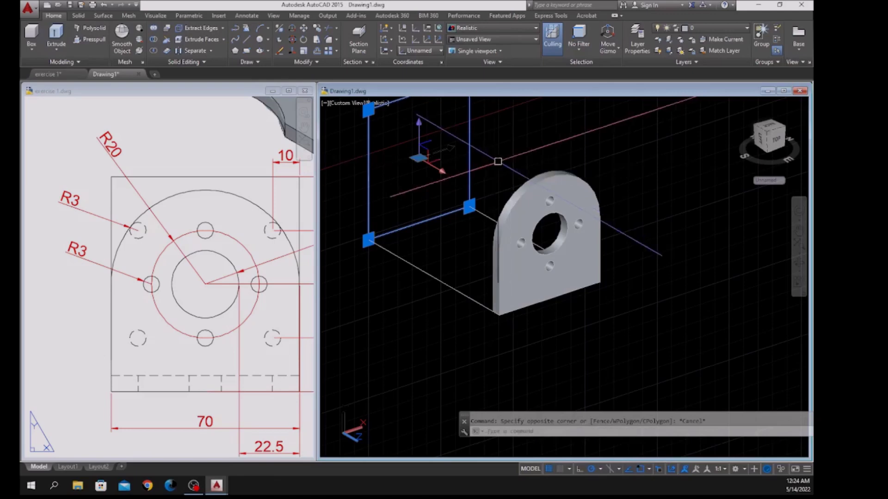
pyautogui.click(531, 180)
pyautogui.press('Escape')
pyautogui.keyDown('shift'); pyautogui.moveTo(531, 179); pyautogui.dragTo(536, 209, button='middle'); pyautogui.keyUp('shift')
pyautogui.click(537, 208)
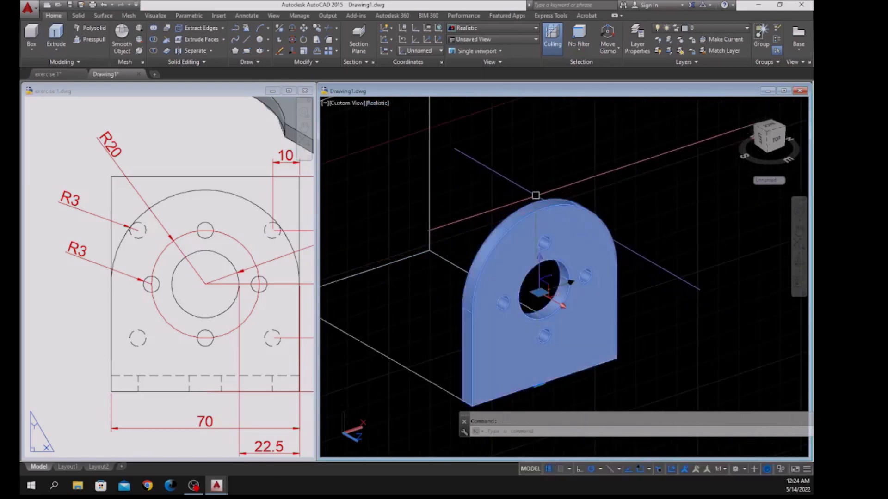
pyautogui.rightClick(504, 153)
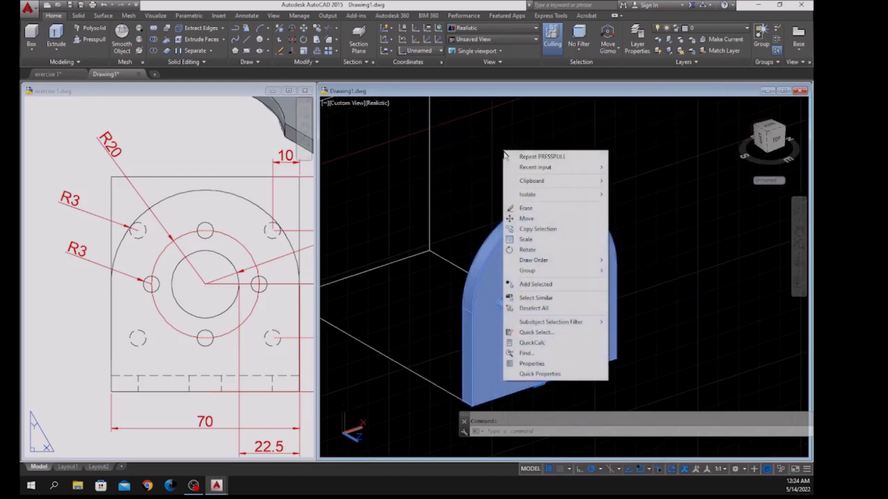
pyautogui.moveTo(583, 198)
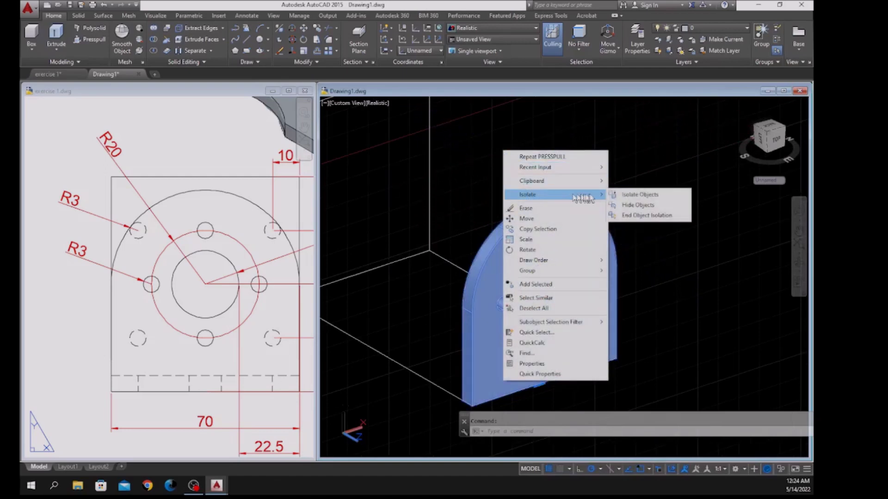
pyautogui.click(634, 205)
# Delete the five leftover sketch circles and orbit to an isometric view.
pyautogui.moveTo(560, 200)
pyautogui.keyDown('shift'); pyautogui.mouseDown(button='middle')
pyautogui.moveTo(578, 200)
pyautogui.moveTo(587, 282)
pyautogui.mouseUp(button='middle'); pyautogui.keyUp('shift')
pyautogui.click(590, 281)
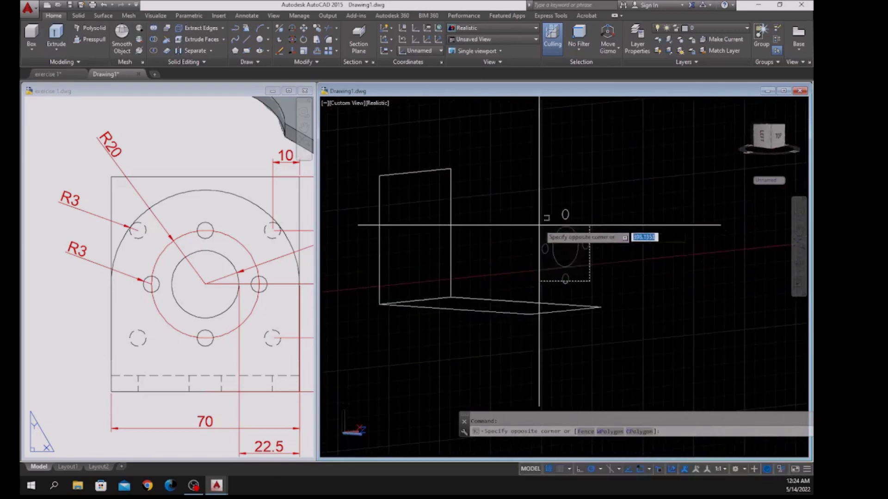
pyautogui.click(540, 226)
pyautogui.press('Delete')
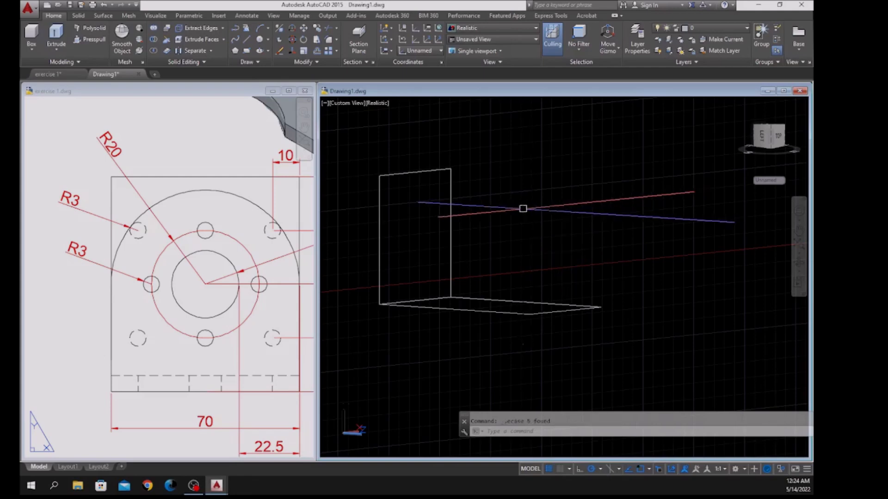
pyautogui.keyDown('shift'); pyautogui.moveTo(498, 207); pyautogui.dragTo(391, 248, button='middle'); pyautogui.keyUp('shift')
pyautogui.click(240, 293)
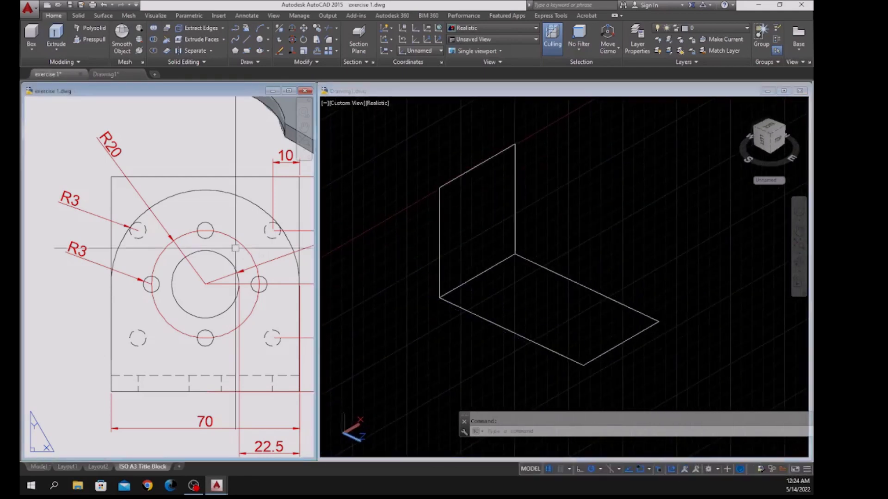
pyautogui.scroll(-3, 240, 293)
pyautogui.scroll(-4, 234, 142)
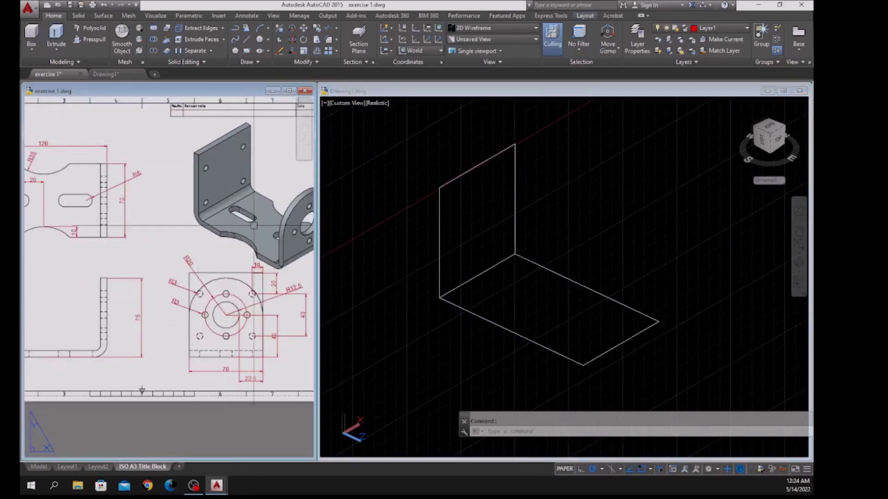
pyautogui.click(462, 204)
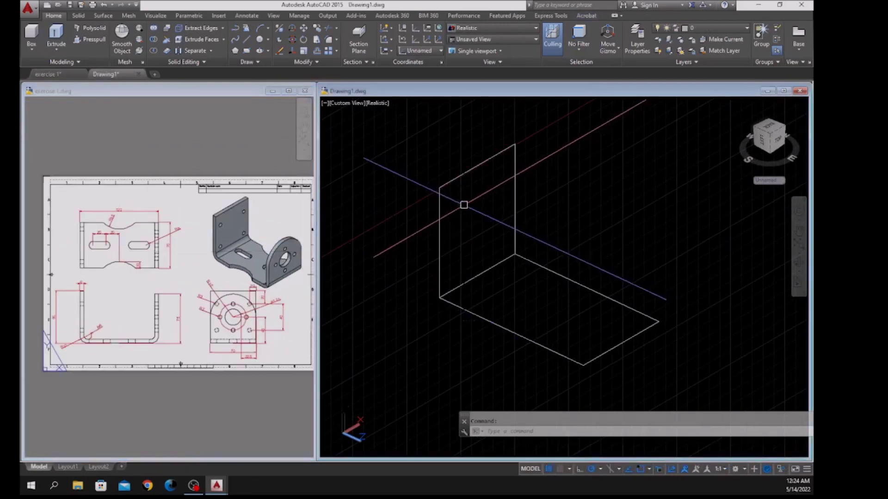
pyautogui.scroll(2, 462, 202)
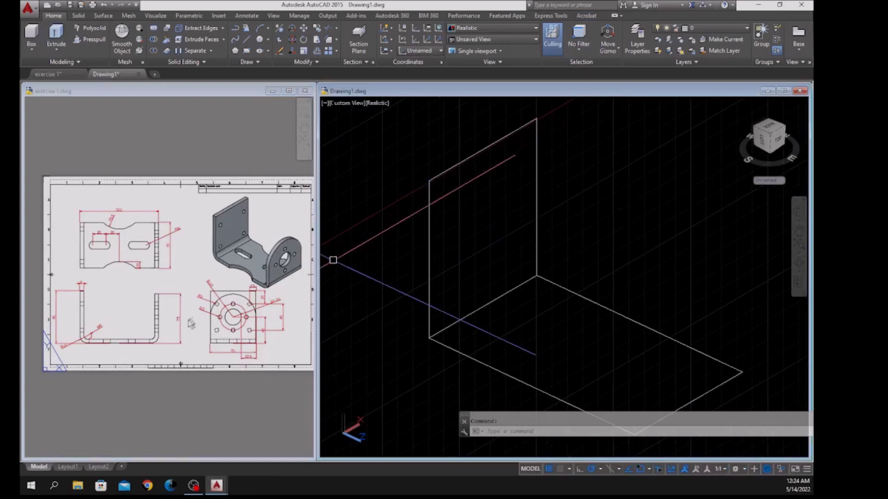
pyautogui.click(267, 299)
pyautogui.scroll(2, 265, 303)
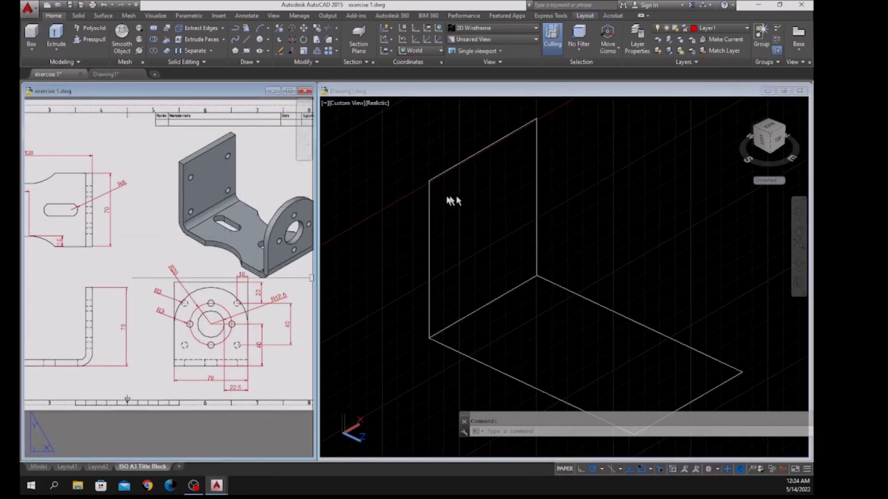
pyautogui.scroll(4, 188, 346)
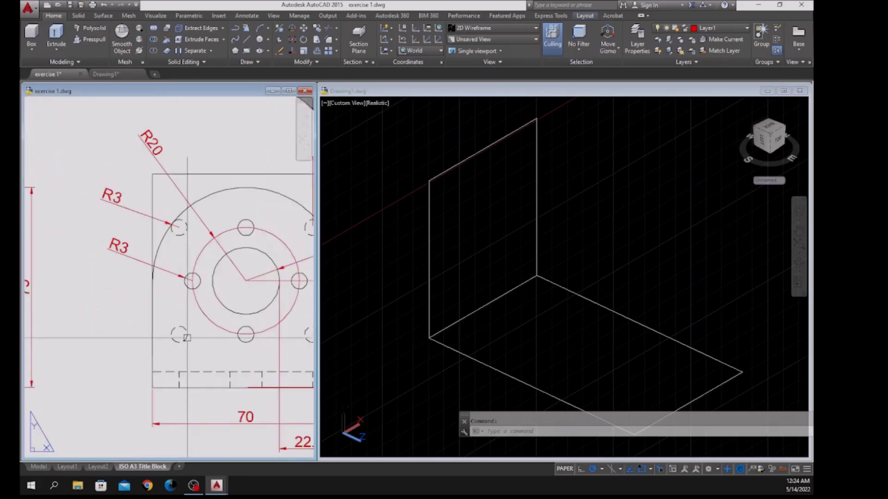
pyautogui.moveTo(188, 335); pyautogui.dragTo(147, 352, button='middle')
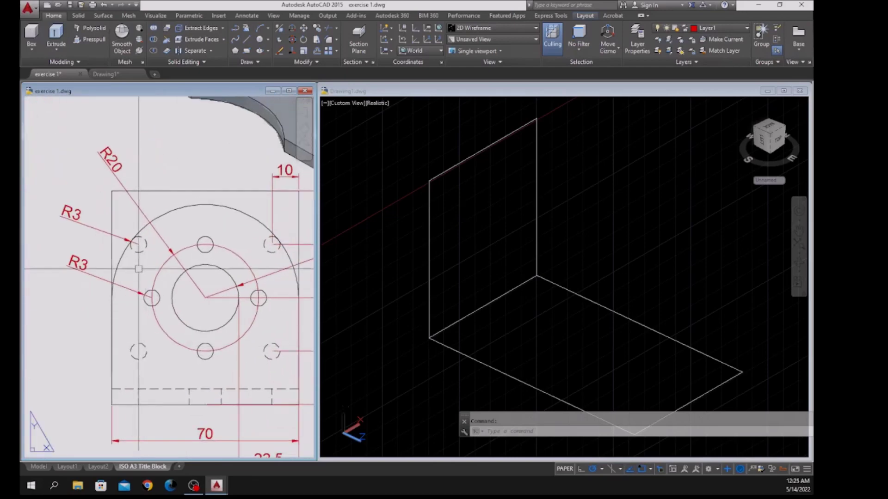
pyautogui.scroll(-4, 267, 249)
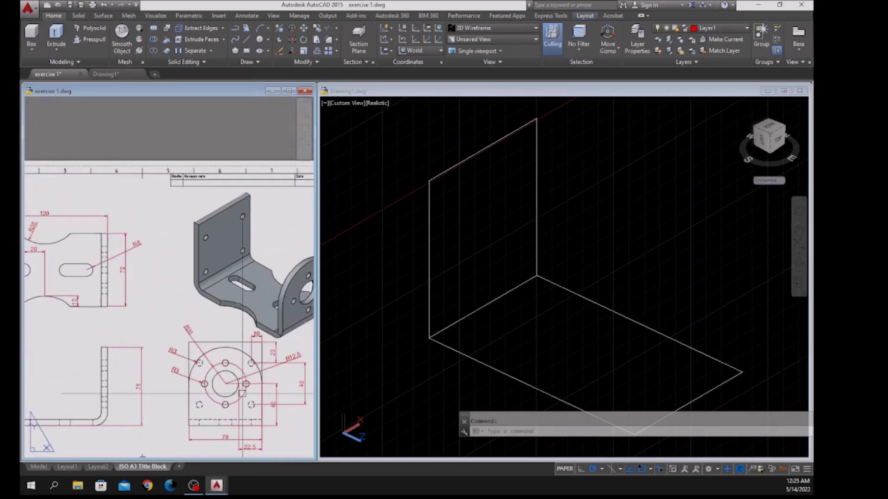
pyautogui.scroll(4, 248, 297)
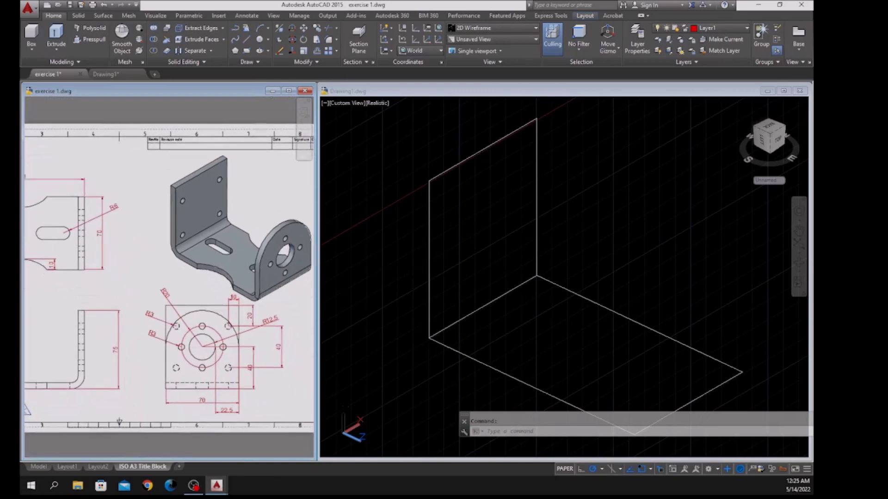
pyautogui.click(530, 136)
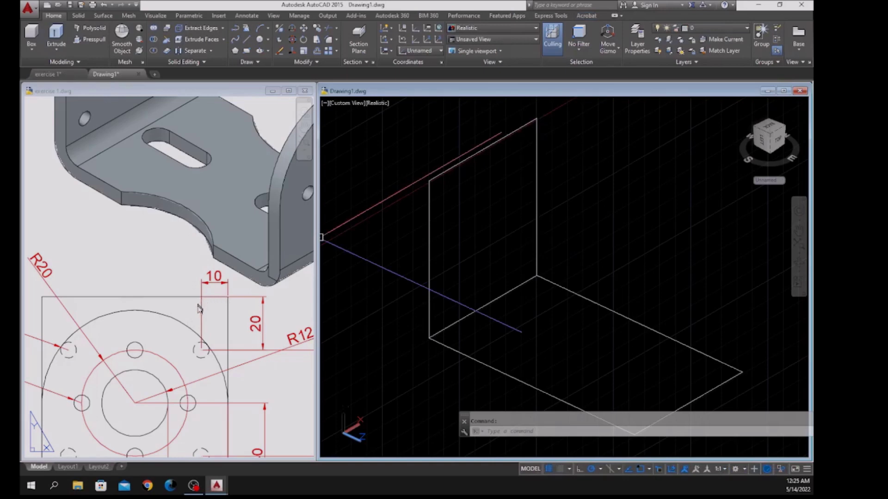
# Draw a hole circle tracked 10 in and 20 down from the upright plane's edges, accepting the default radius.
pyautogui.click(465, 243)
pyautogui.moveTo(467, 232); pyautogui.dragTo(442, 284, button='middle')
pyautogui.press('Escape')
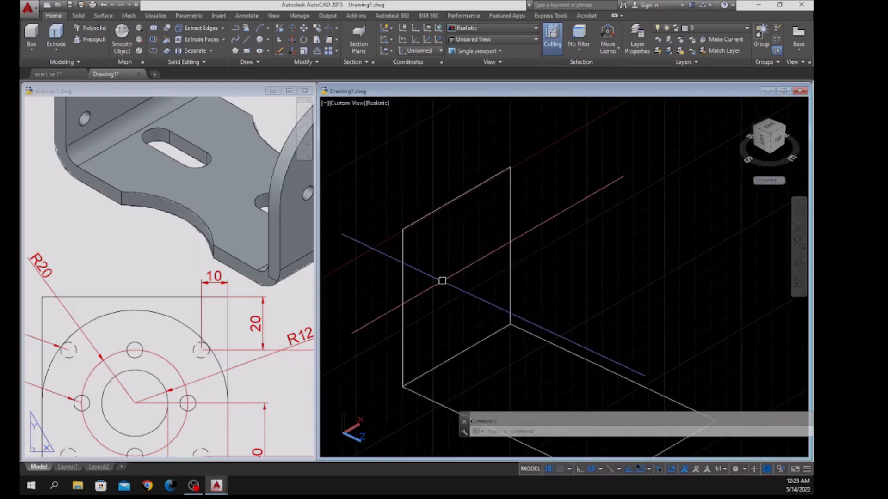
pyautogui.write('c')
pyautogui.press('Return')
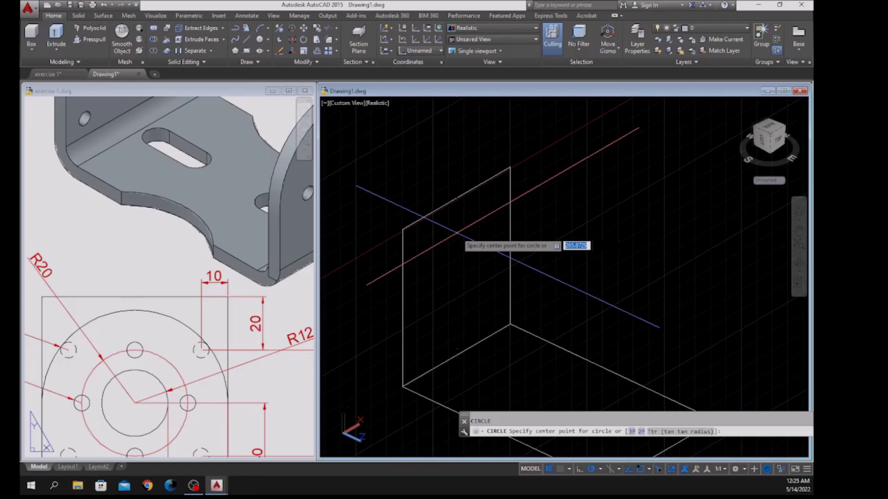
pyautogui.keyDown('shift'); pyautogui.rightClick(460, 237); pyautogui.keyUp('shift')
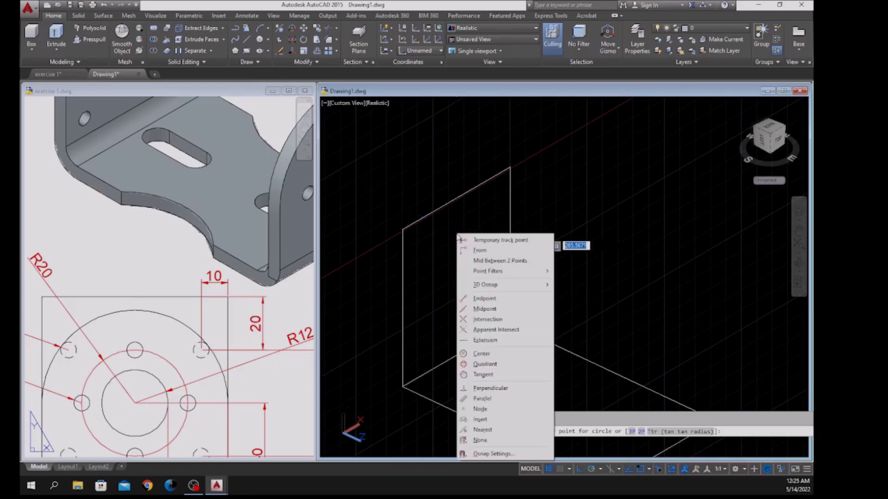
pyautogui.click(484, 241)
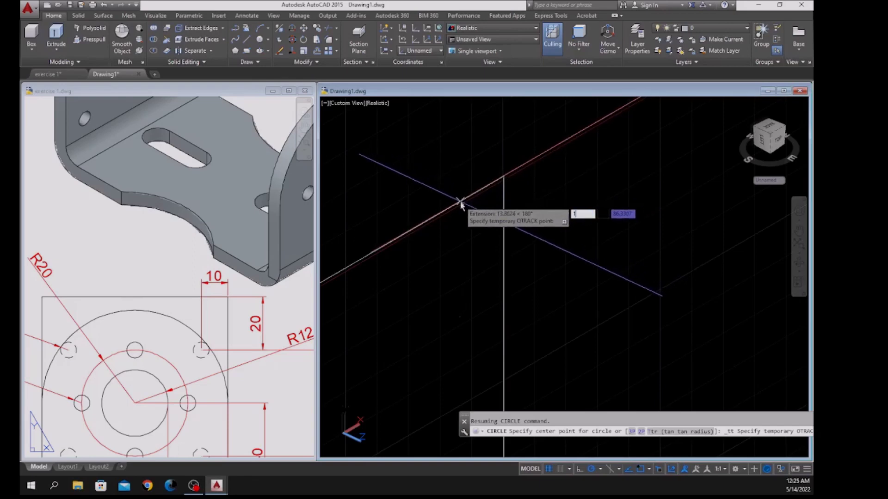
pyautogui.press('Return')
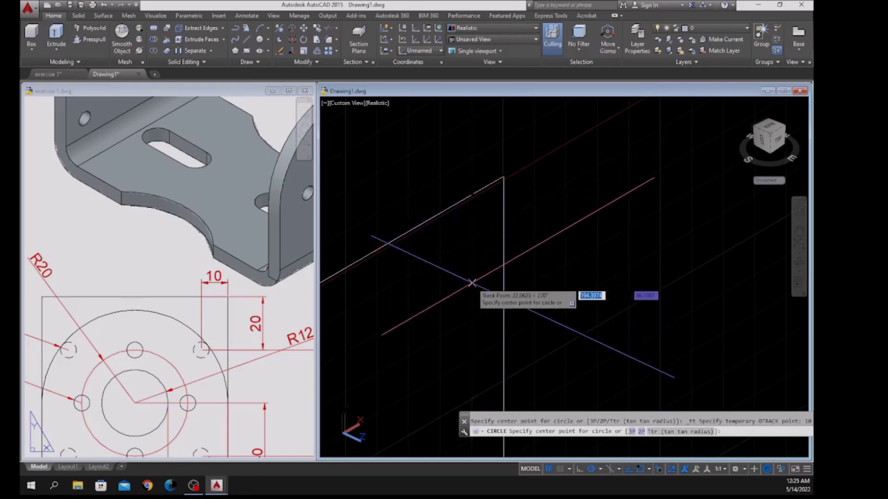
pyautogui.write('20')
pyautogui.press('Return')
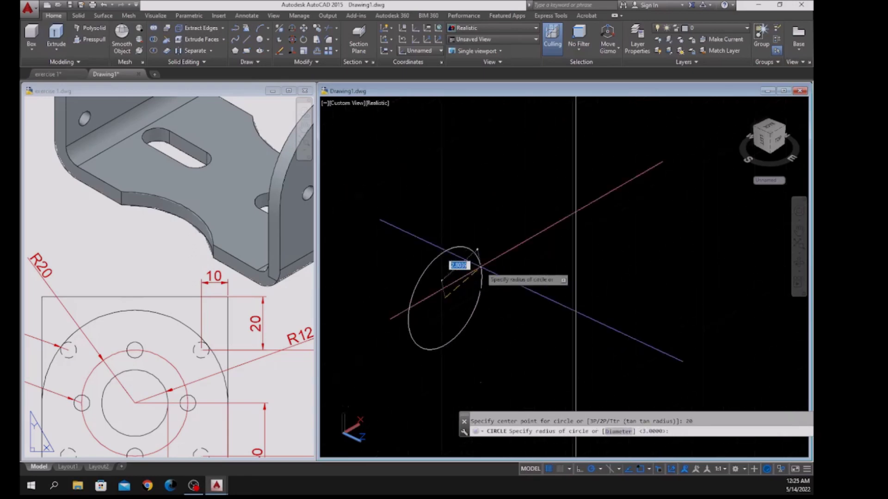
pyautogui.press('Return')
# Switch to the exercise 1 reference drawing.
pyautogui.scroll(-3, 471, 259)
pyautogui.scroll(2, 471, 272)
pyautogui.click(176, 301)
pyautogui.scroll(-3, 185, 287)
# Check the R3 hole dimension and lower-right hole positions on the exercise 1 reference drawing.
pyautogui.scroll(1, 185, 277)
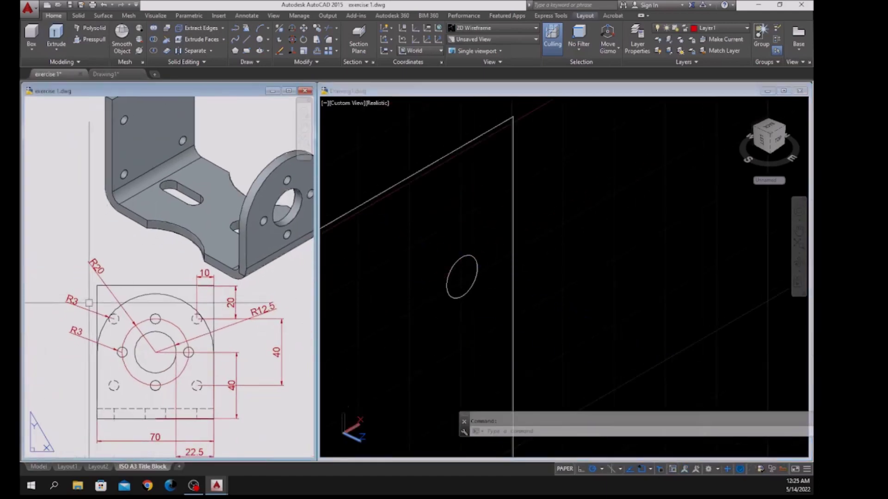
pyautogui.click(92, 310)
pyautogui.click(393, 284)
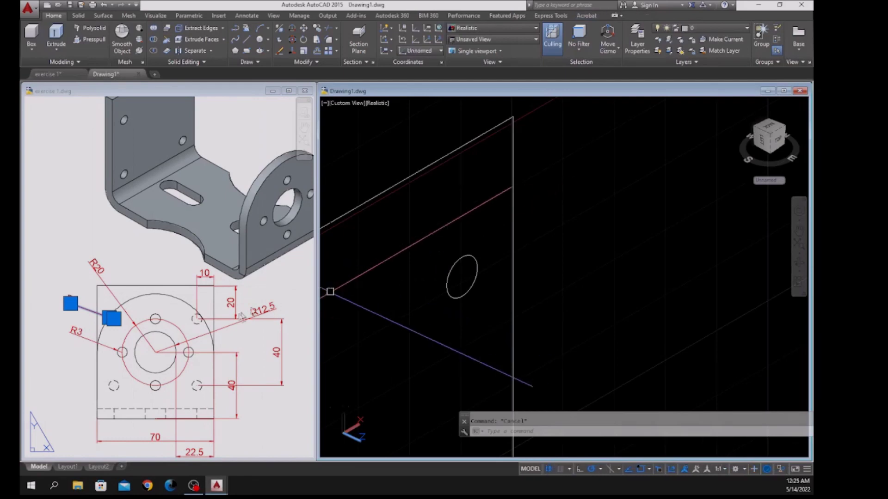
pyautogui.click(197, 385)
pyautogui.scroll(2, 196, 385)
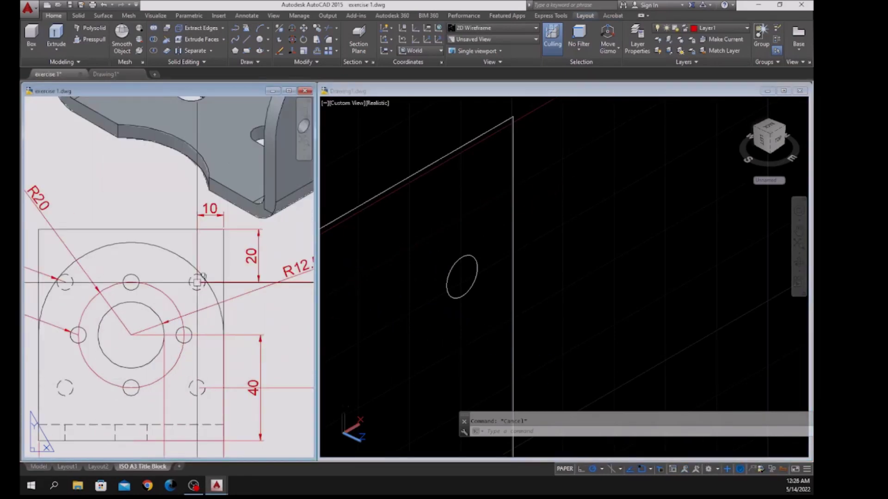
pyautogui.moveTo(218, 381); pyautogui.dragTo(145, 372, button='middle')
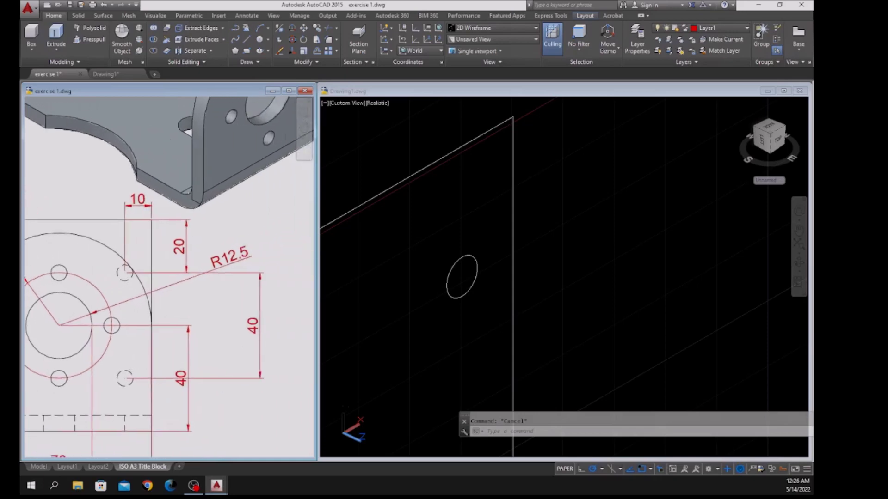
pyautogui.click(260, 356)
pyautogui.click(339, 330)
pyautogui.scroll(-3, 481, 313)
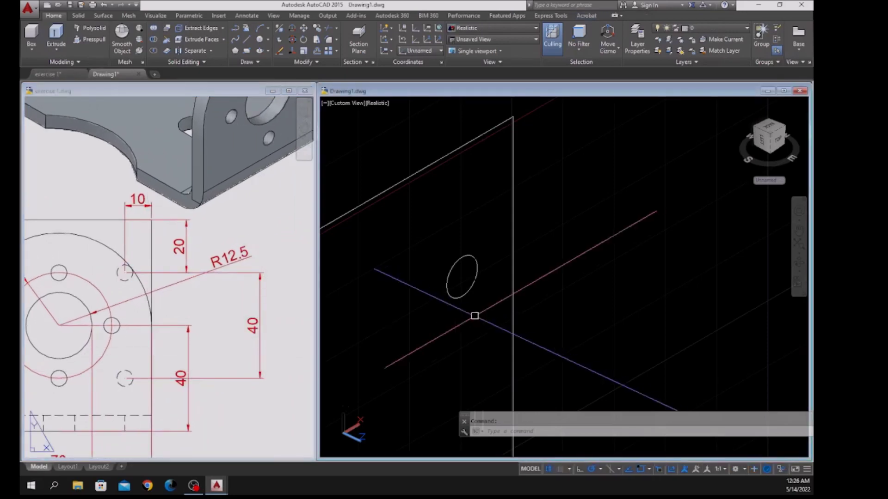
pyautogui.scroll(4, 485, 235)
# Switch to Right view and copy the hole circle 40 units below the original.
pyautogui.click(344, 102)
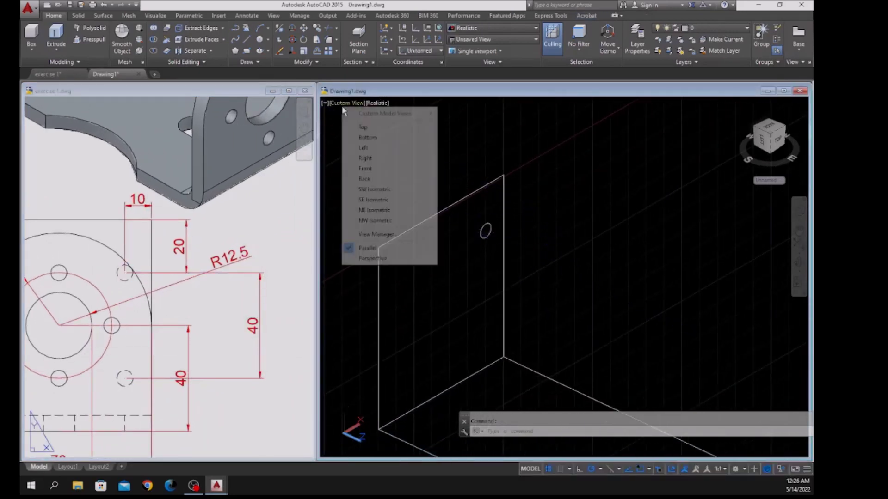
pyautogui.click(365, 158)
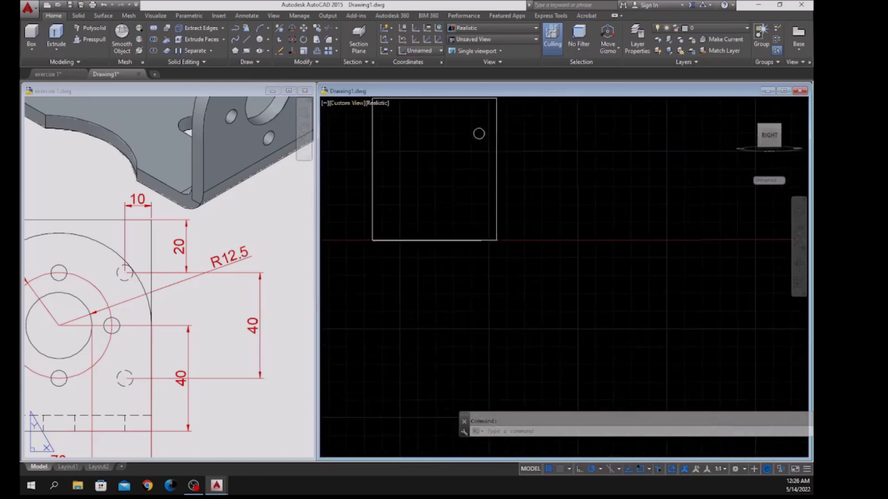
pyautogui.scroll(3, 498, 225)
pyautogui.click(500, 224)
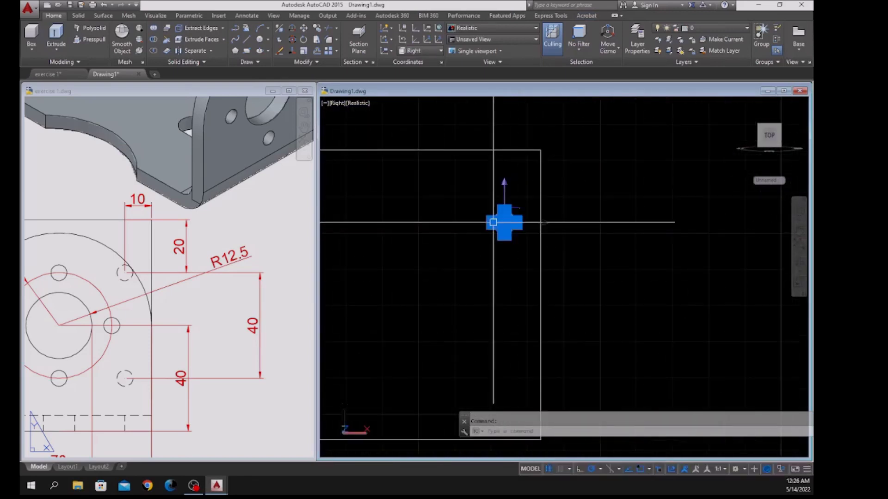
pyautogui.rightClick(583, 200)
pyautogui.click(591, 279)
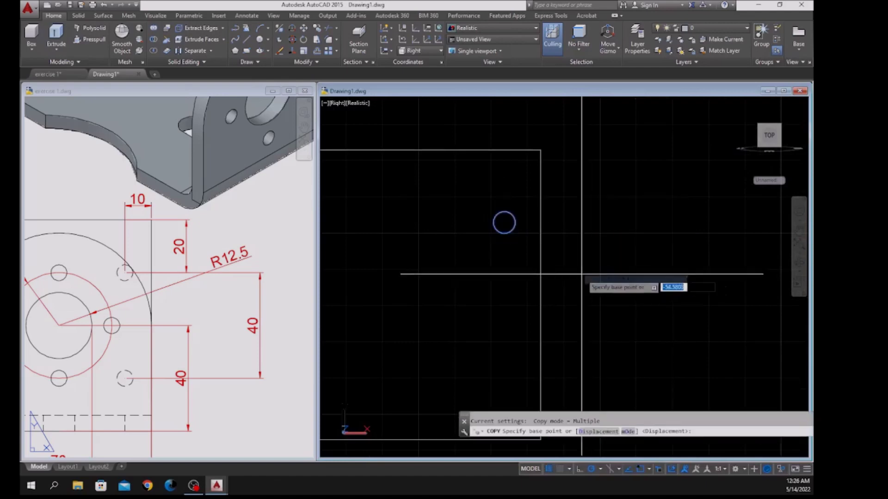
pyautogui.click(504, 224)
pyautogui.scroll(-2, 504, 224)
pyautogui.moveTo(511, 287); pyautogui.dragTo(501, 245, button='middle')
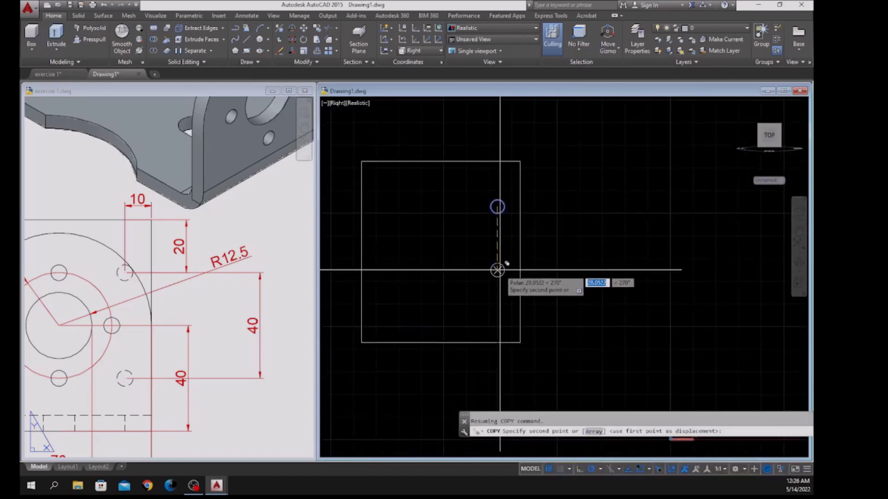
pyautogui.write('40')
pyautogui.press('Return')
pyautogui.rightClick(534, 250)
pyautogui.click(554, 253)
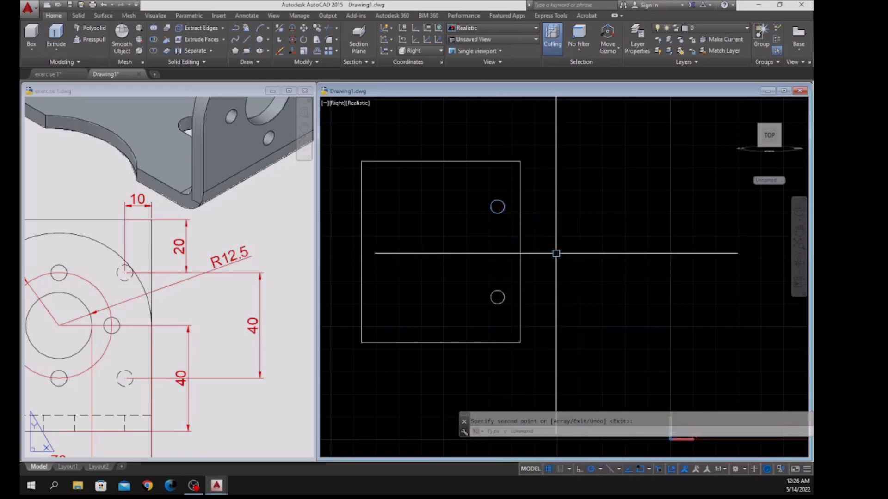
# Mirror both circles about the rectangle's vertical midline, keeping the originals.
pyautogui.write('mi')
pyautogui.press('Return')
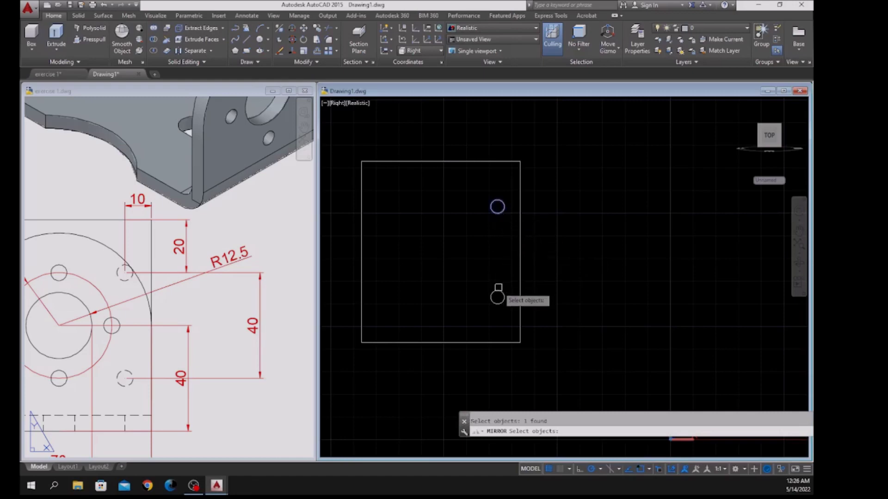
pyautogui.press('Return')
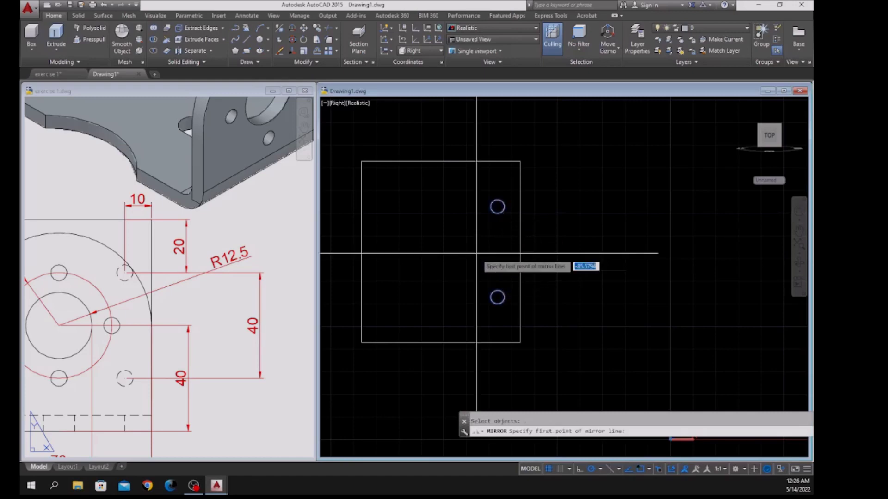
pyautogui.click(440, 161)
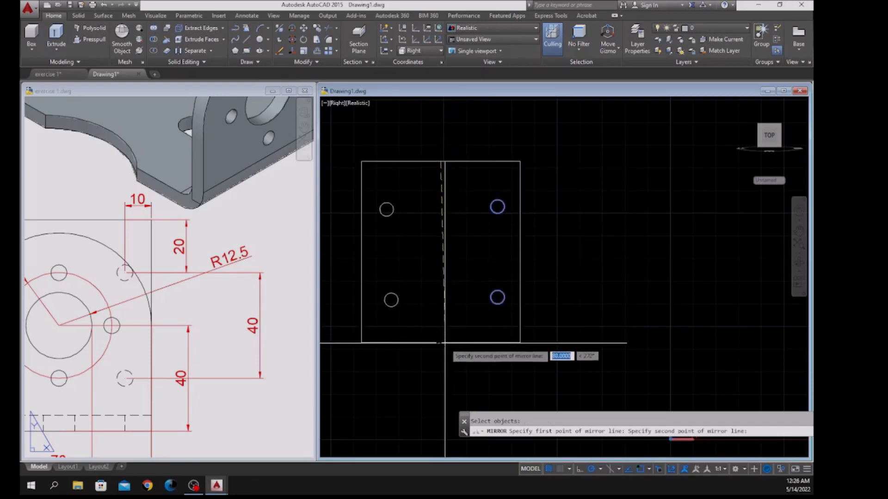
pyautogui.click(499, 297)
pyautogui.rightClick(448, 293)
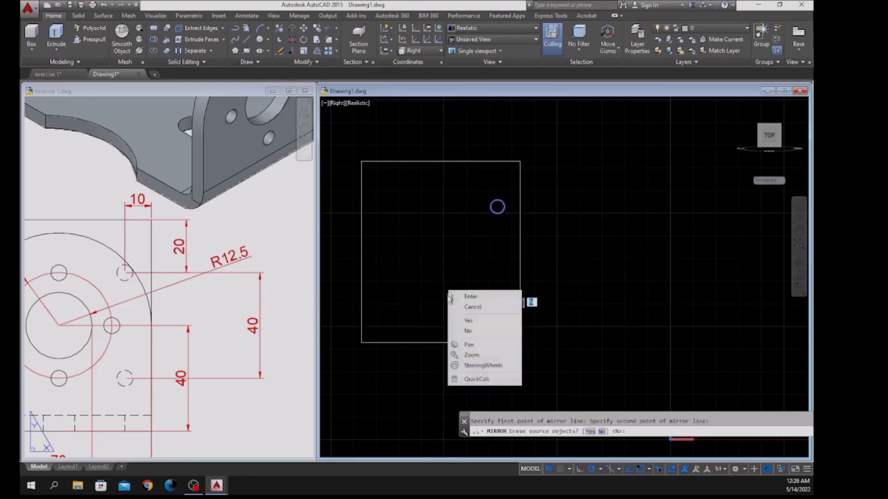
pyautogui.click(467, 296)
pyautogui.scroll(-4, 416, 275)
pyautogui.press('Return')
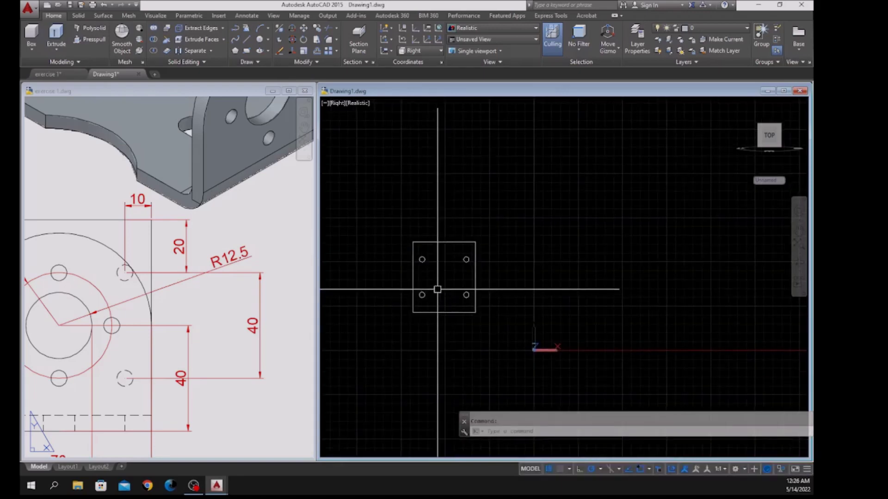
pyautogui.click(245, 306)
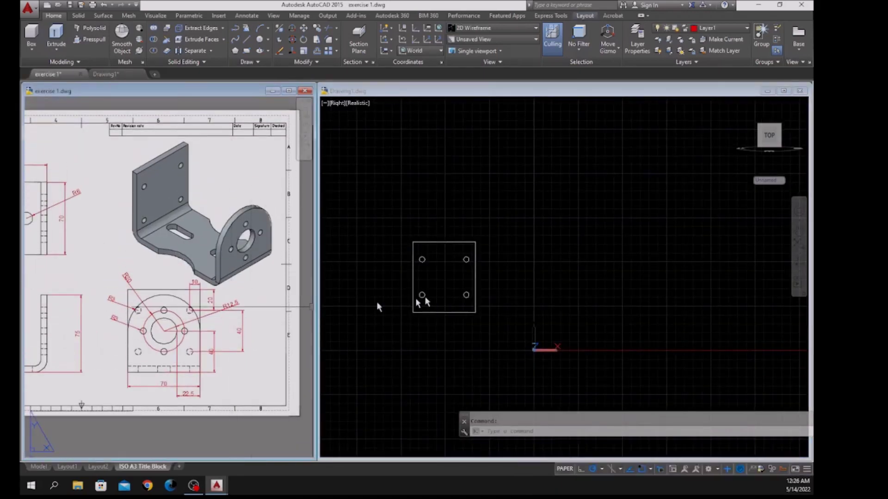
pyautogui.click(422, 296)
# Orbit to a 3D view and extrude the upright rectangle outline to a height of 6.
pyautogui.rightClick(421, 297)
pyautogui.rightClick(421, 296)
pyautogui.click(444, 324)
pyautogui.moveTo(422, 296); pyautogui.dragTo(480, 338)
pyautogui.press('Escape')
pyautogui.click(448, 296)
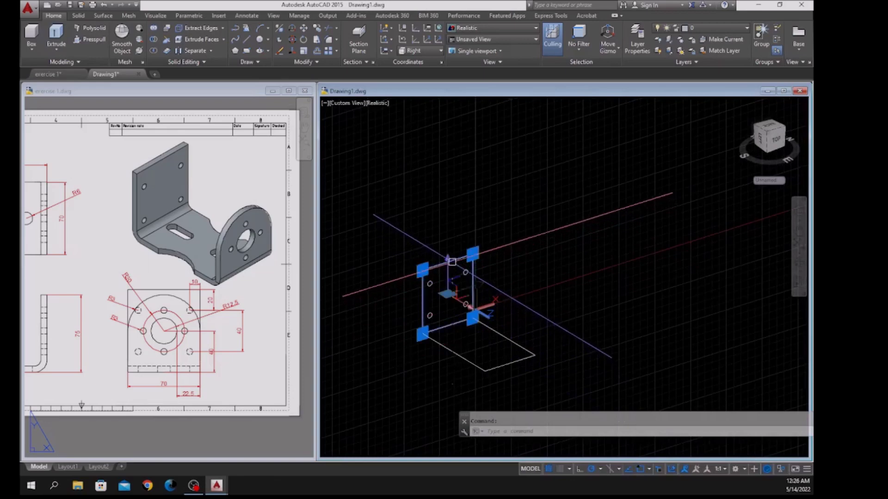
pyautogui.click(56, 36)
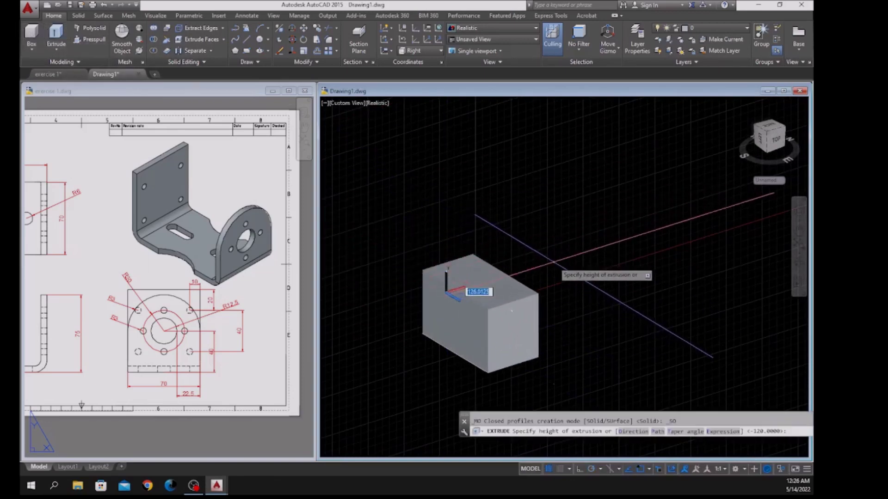
pyautogui.write('6')
pyautogui.press('Return')
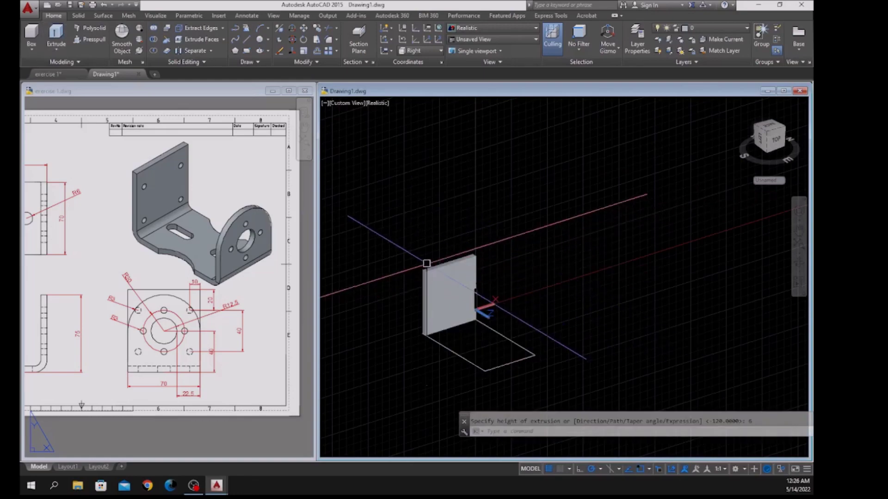
pyautogui.keyDown('shift'); pyautogui.moveTo(418, 260); pyautogui.dragTo(426, 288, button='middle'); pyautogui.keyUp('shift')
pyautogui.scroll(3, 418, 339)
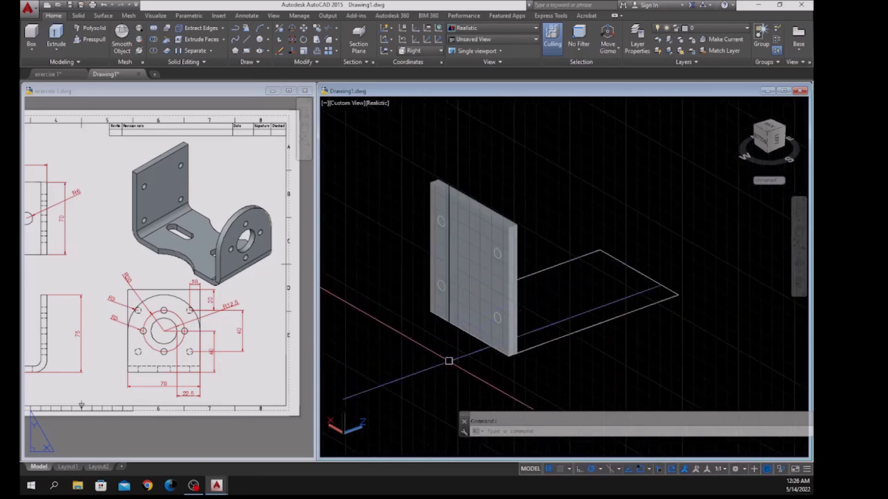
# Turn off the grid and Presspull the hole circles through the 6 mm plate.
pyautogui.click(549, 469)
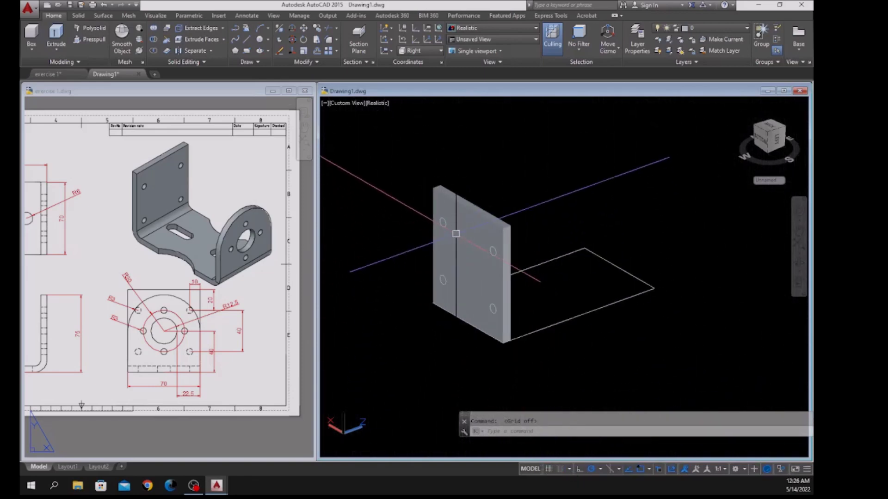
pyautogui.scroll(1, 455, 233)
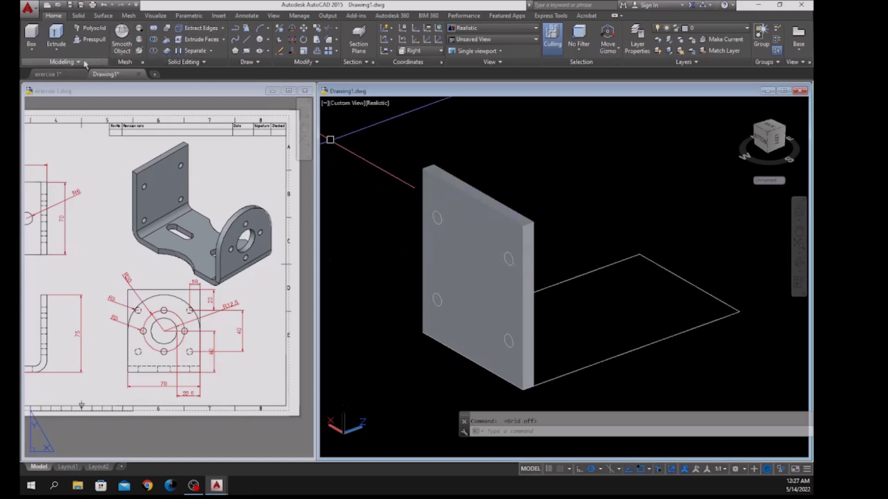
pyautogui.click(88, 40)
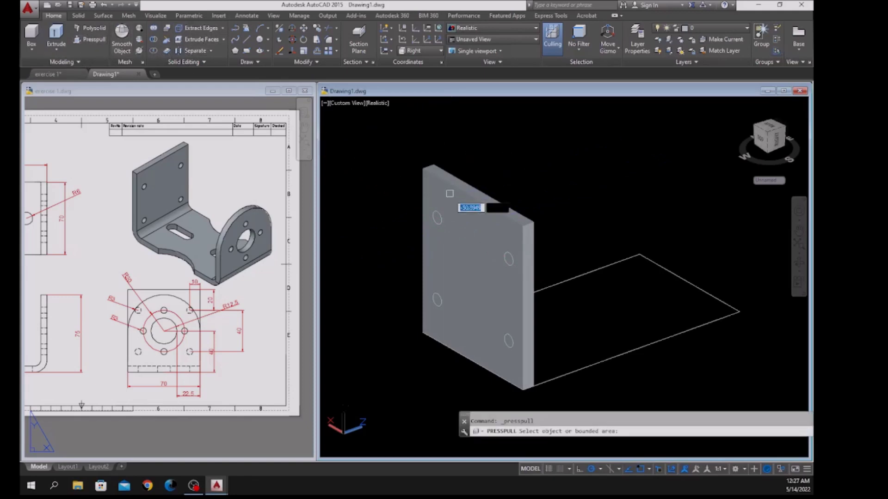
pyautogui.scroll(4, 444, 222)
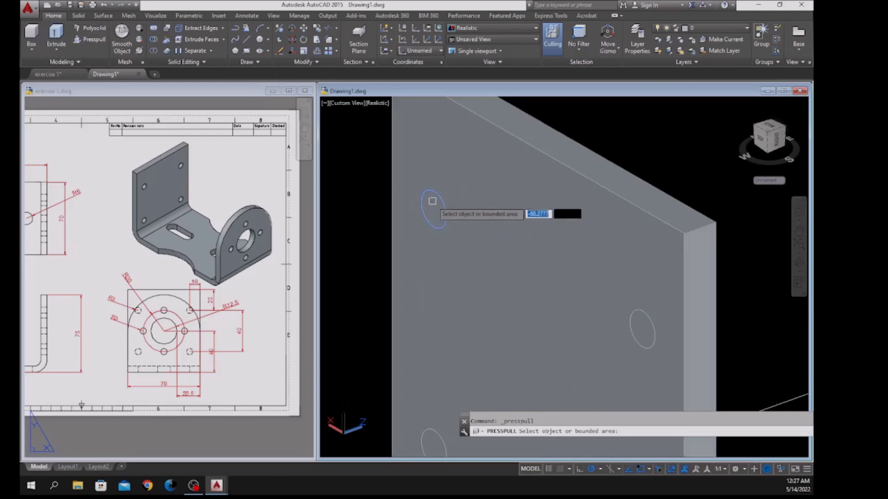
pyautogui.click(429, 213)
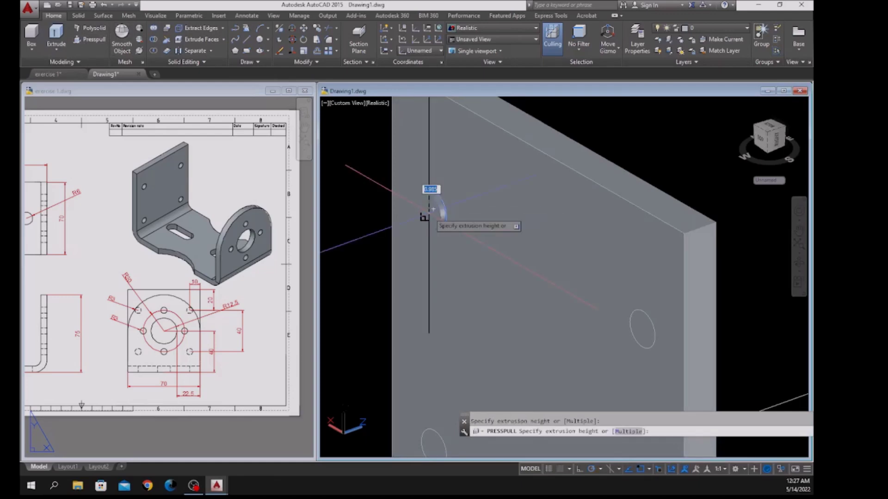
pyautogui.click(517, 153)
pyautogui.scroll(-2, 620, 145)
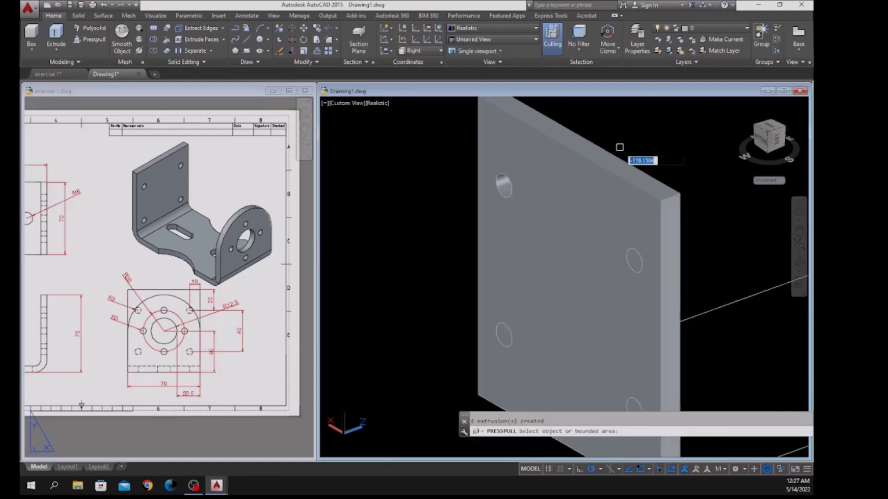
pyautogui.click(633, 258)
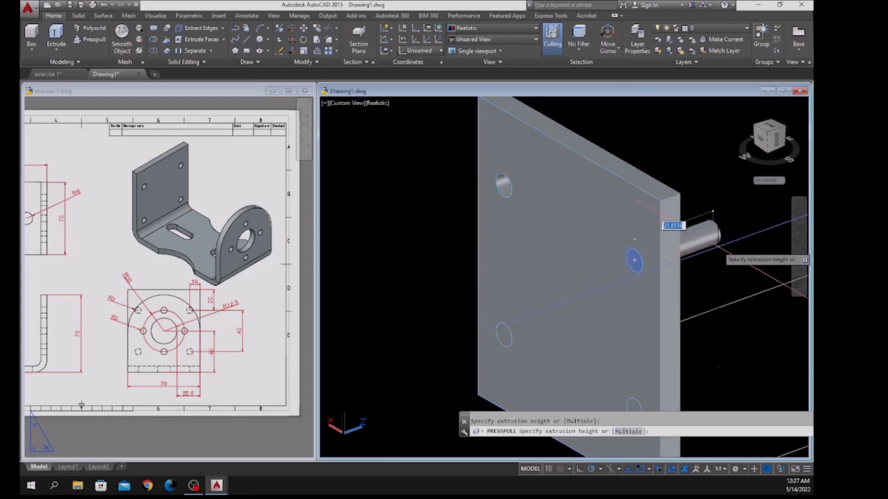
pyautogui.moveTo(698, 248); pyautogui.dragTo(639, 190, button='middle')
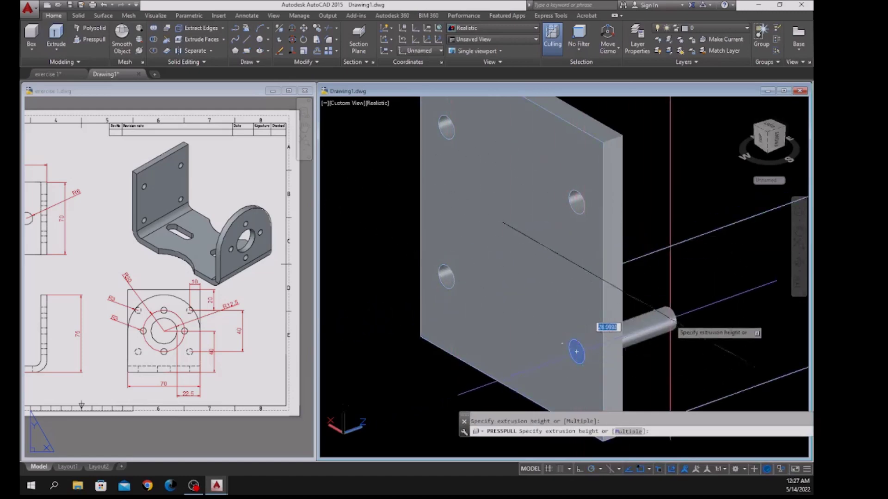
pyautogui.press('Escape')
# Orbit to view the whole plate and select the plate solid.
pyautogui.scroll(-3, 537, 247)
pyautogui.keyDown('shift'); pyautogui.moveTo(542, 249); pyautogui.dragTo(476, 193, button='middle'); pyautogui.keyUp('shift')
pyautogui.scroll(-3, 432, 254)
pyautogui.scroll(5, 387, 195)
pyautogui.click(475, 193)
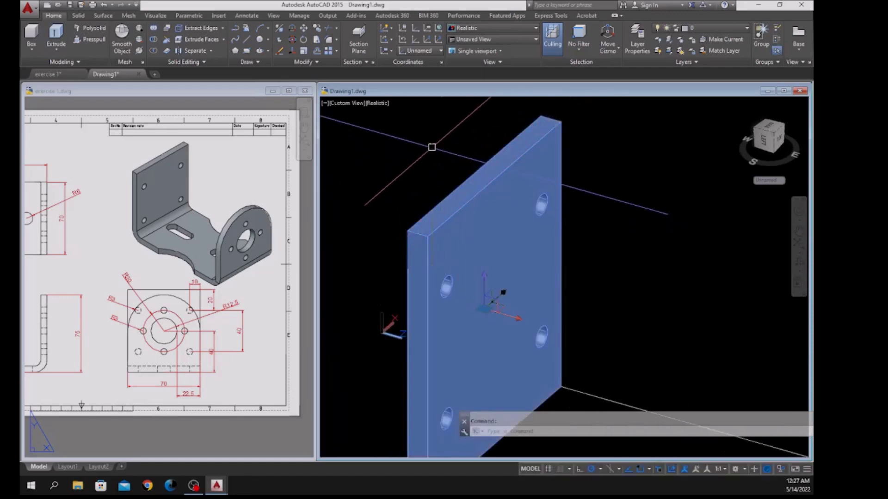
# Hide the flange plate and delete the leftover circles, leaving the base plate outline.
pyautogui.rightClick(432, 149)
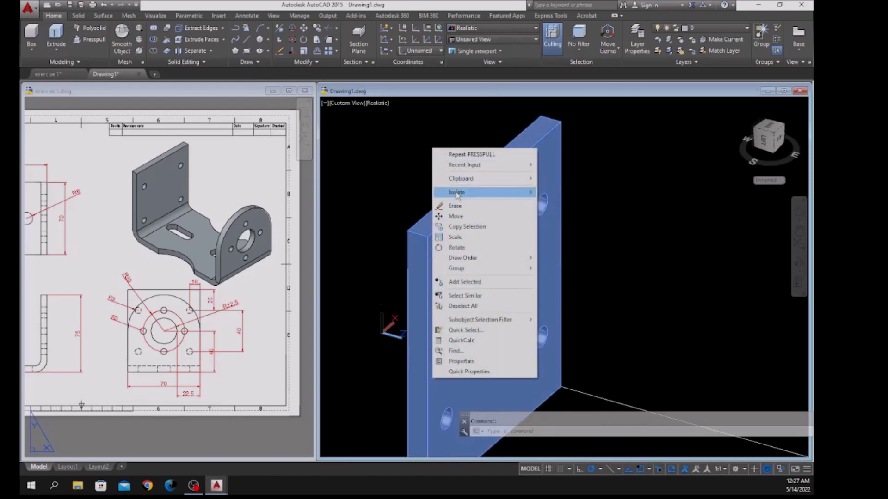
pyautogui.moveTo(481, 195)
pyautogui.click(561, 202)
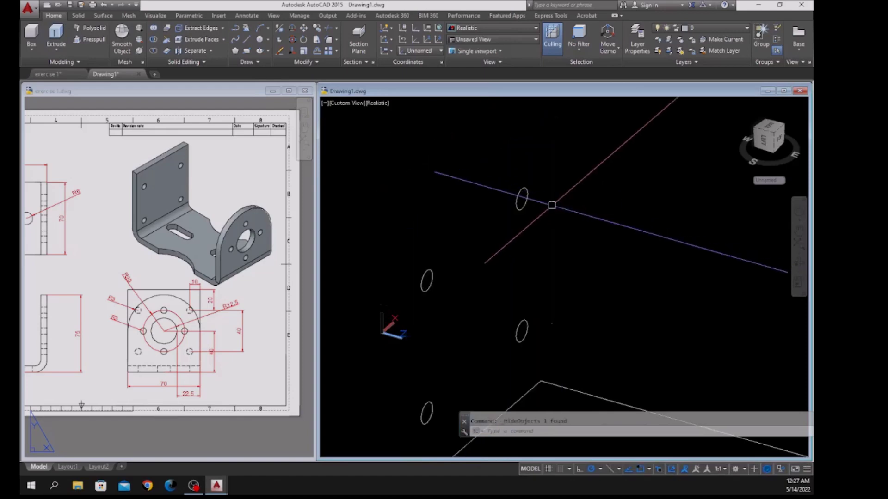
pyautogui.scroll(2, 557, 263)
pyautogui.click(544, 258)
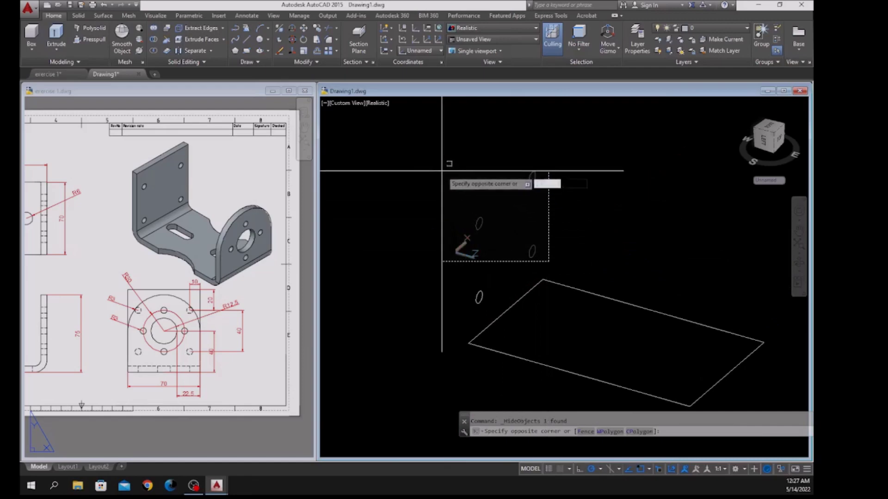
pyautogui.click(442, 172)
pyautogui.press('Delete')
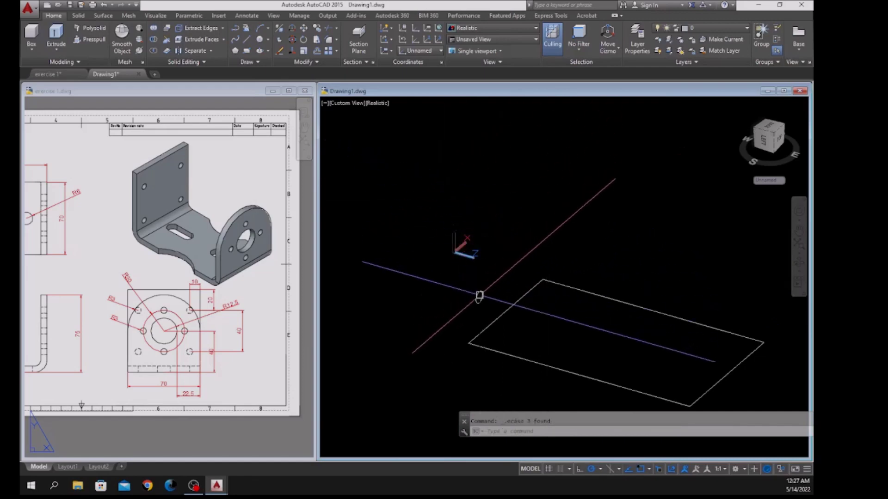
pyautogui.click(558, 283)
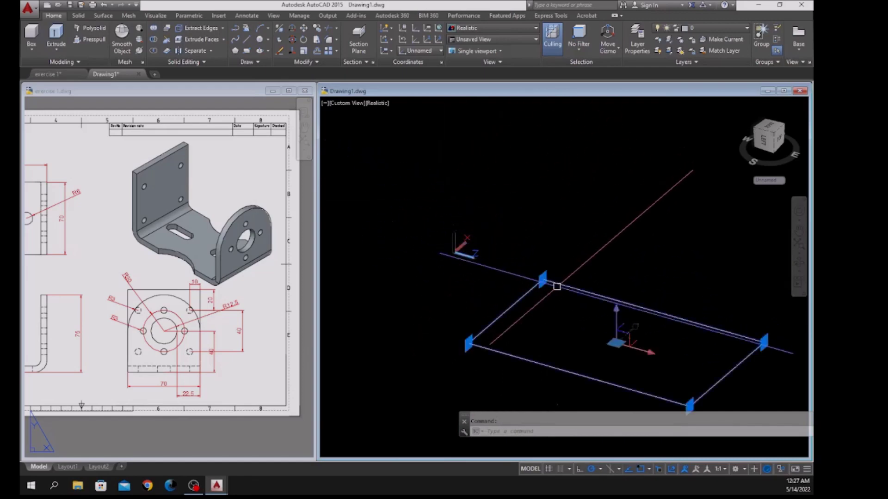
pyautogui.press('Escape')
# Pan the reference to the base plate dimensions and set Drawing1 to Top view.
pyautogui.click(186, 255)
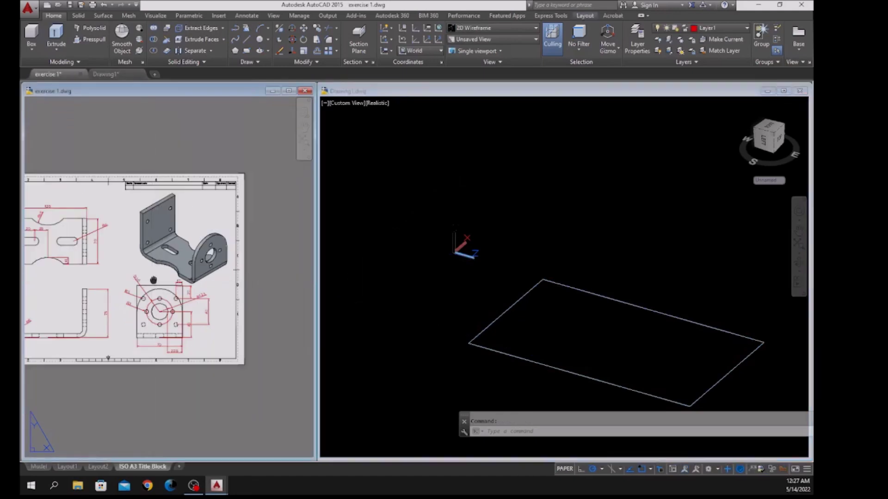
pyautogui.scroll(5, 186, 255)
pyautogui.moveTo(186, 255); pyautogui.dragTo(148, 275, button='middle')
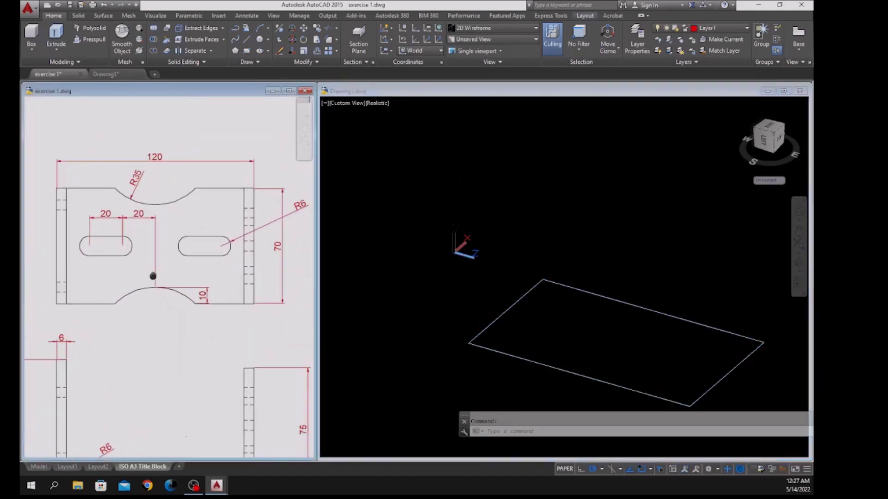
pyautogui.click(428, 273)
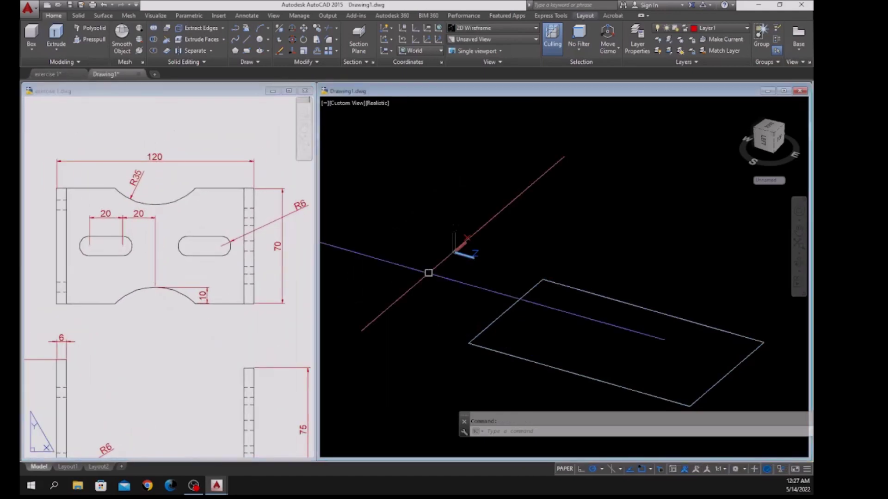
pyautogui.click(332, 105)
pyautogui.click(351, 126)
pyautogui.scroll(-5, 372, 153)
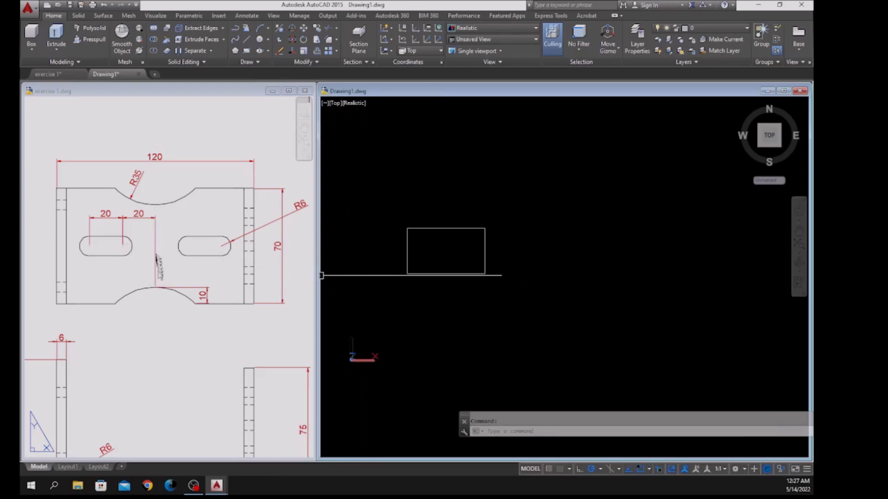
# Check the 20 slot spacing dimension on the reference drawing.
pyautogui.click(138, 217)
pyautogui.click(139, 217)
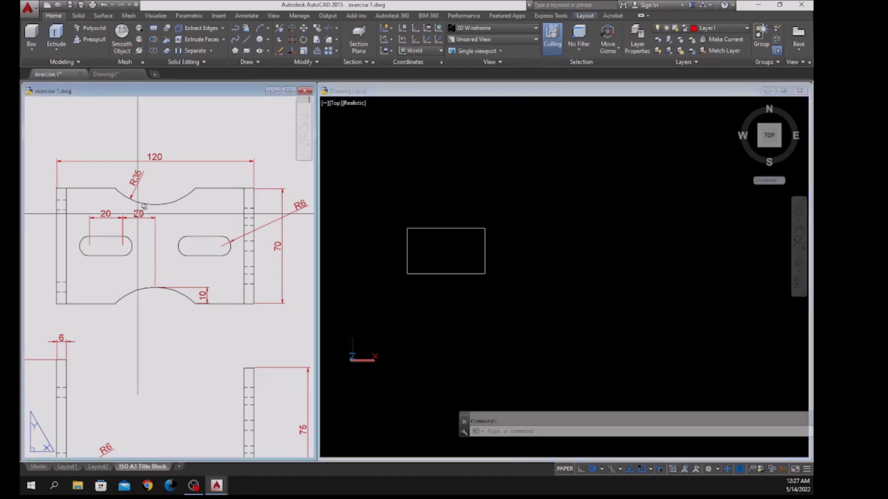
pyautogui.moveTo(139, 215)
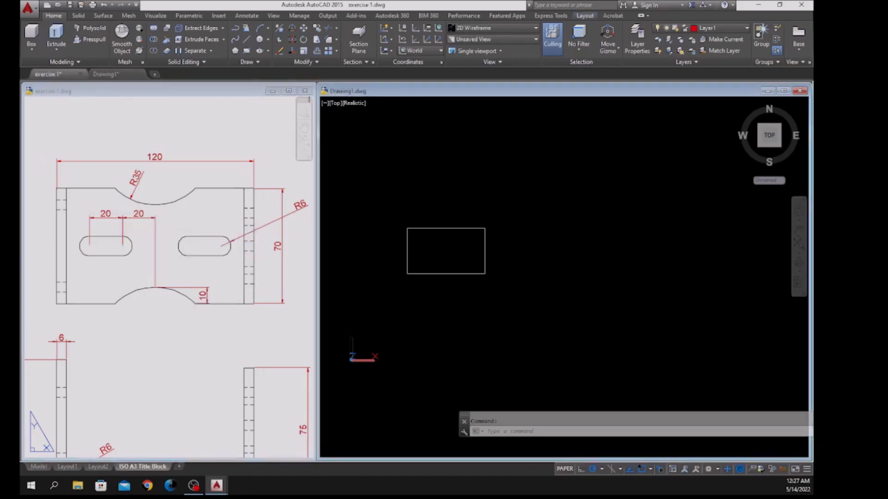
pyautogui.click(402, 252)
pyautogui.scroll(3, 402, 254)
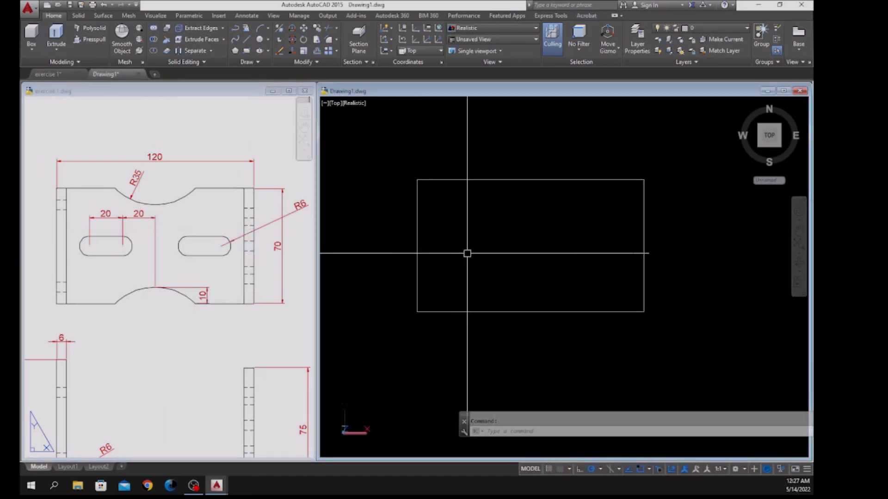
# Draw a vertical centre line from the base rectangle's top midpoint to its bottom midpoint.
pyautogui.press('Return')
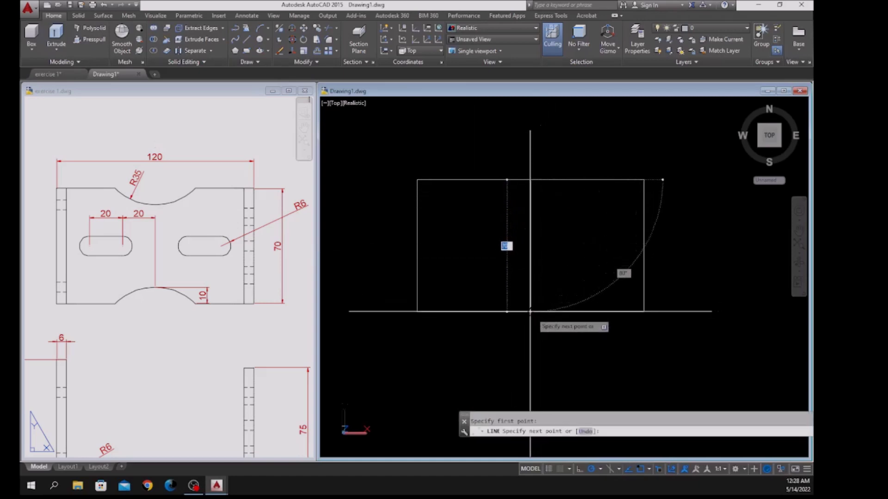
pyautogui.click(530, 311)
pyautogui.rightClick(542, 266)
pyautogui.click(549, 272)
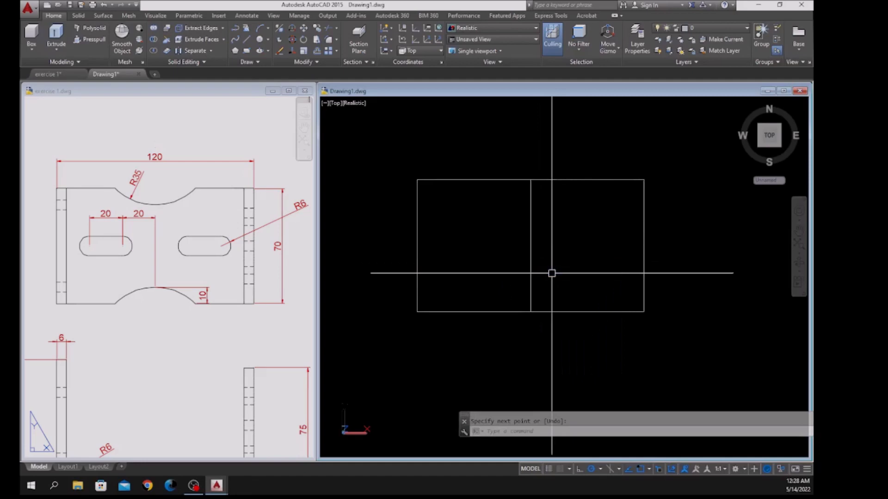
# Draw a 20-unit line leftward from the centre line to mark the first slot centre.
pyautogui.press('Return')
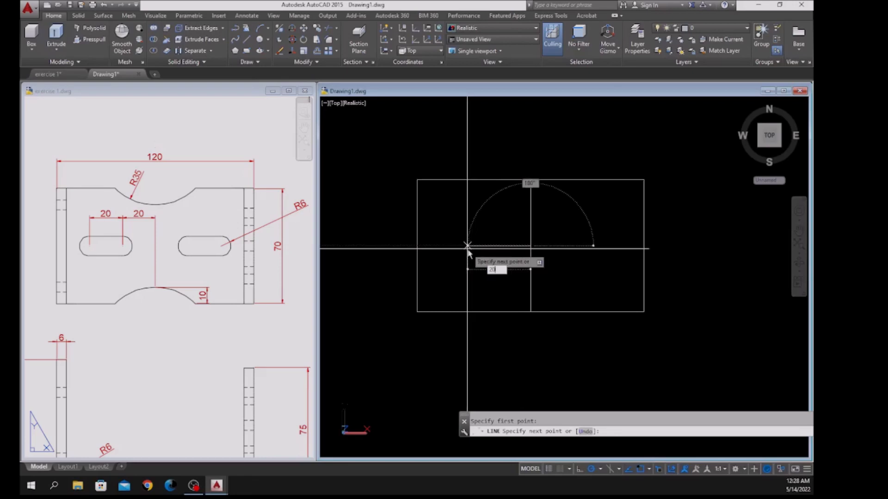
pyautogui.click(493, 246)
pyautogui.rightClick(500, 224)
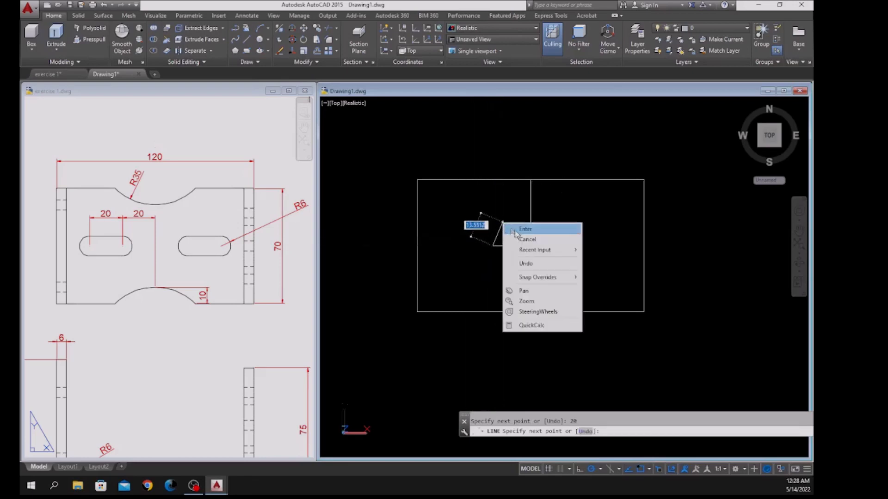
pyautogui.click(512, 231)
pyautogui.scroll(2, 495, 266)
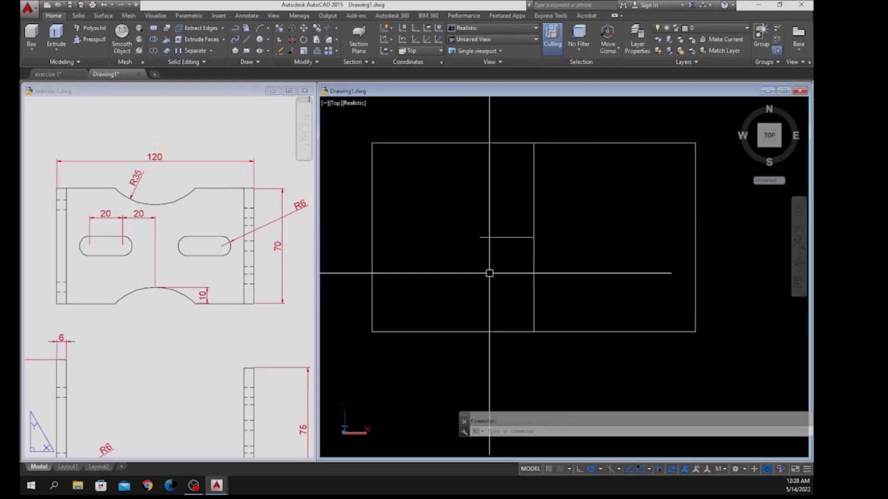
# Draw a radius 6 circle at the construction line's end, confirming R6 on the reference.
pyautogui.press('Return')
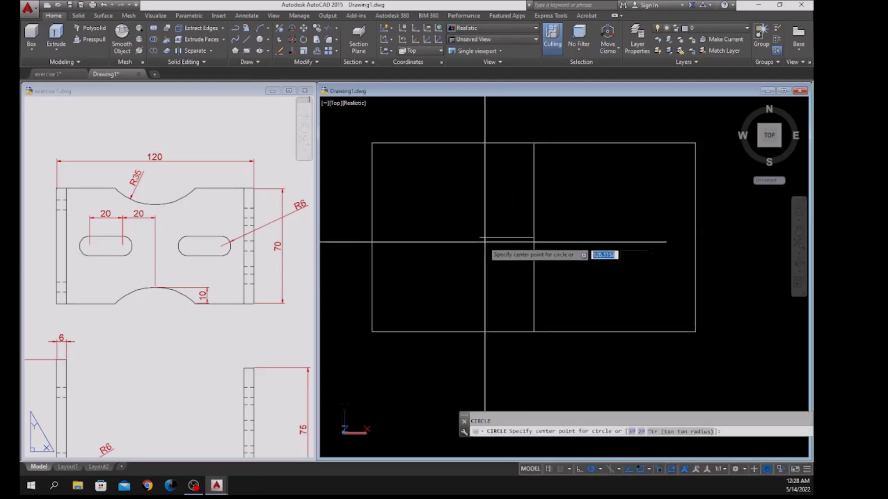
pyautogui.click(479, 237)
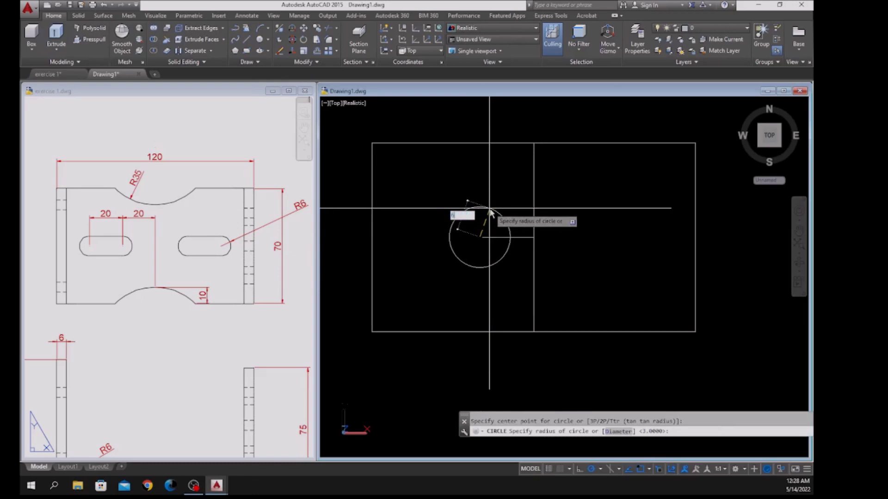
pyautogui.write('6')
pyautogui.press('Return')
pyautogui.click(310, 238)
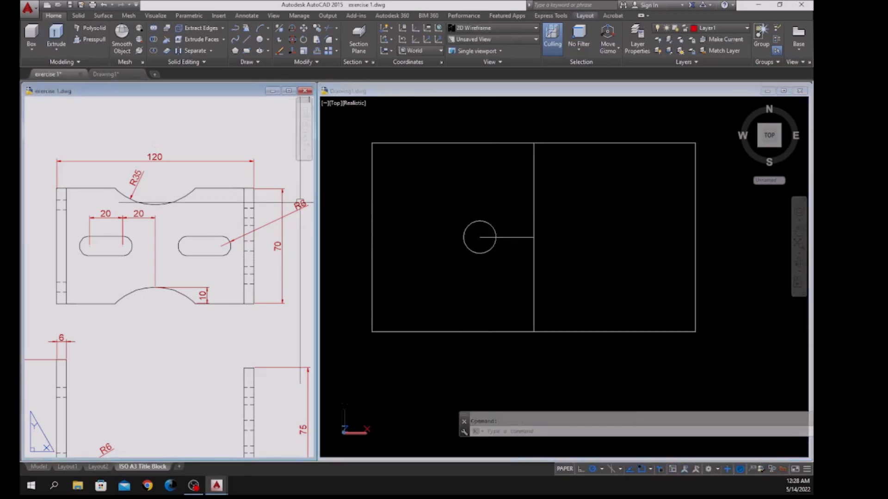
pyautogui.click(302, 208)
pyautogui.moveTo(302, 207)
pyautogui.click(464, 204)
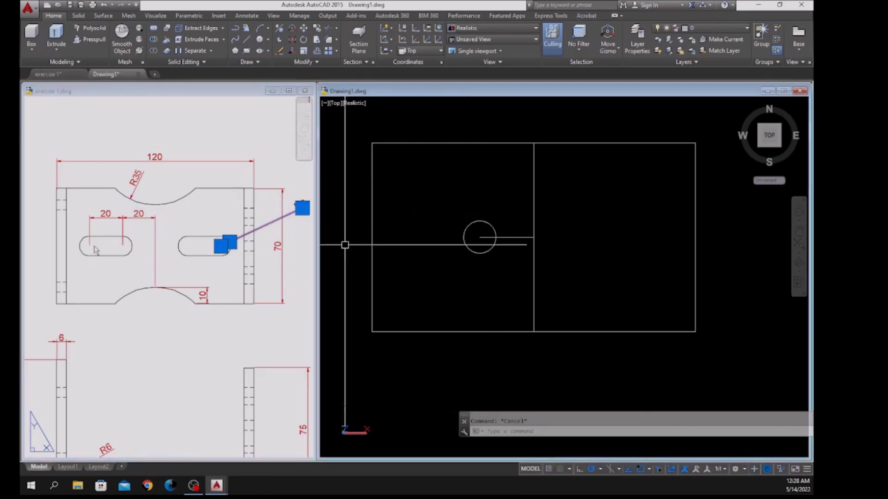
# Copy the R6 circle from its centre 20 units to the left.
pyautogui.click(480, 221)
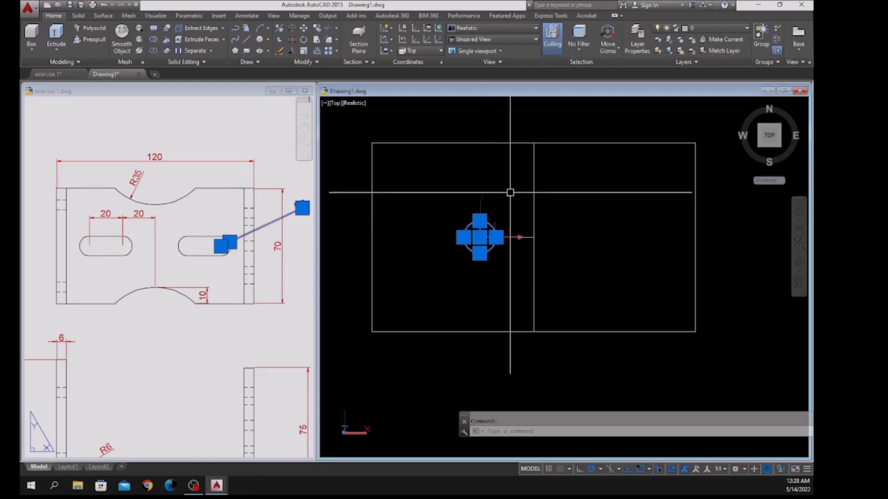
pyautogui.click(261, 242)
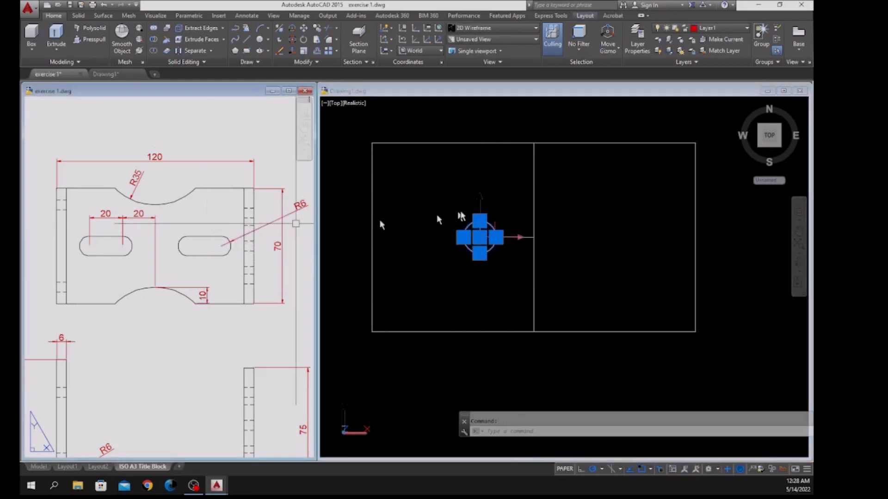
pyautogui.click(462, 211)
pyautogui.click(481, 221)
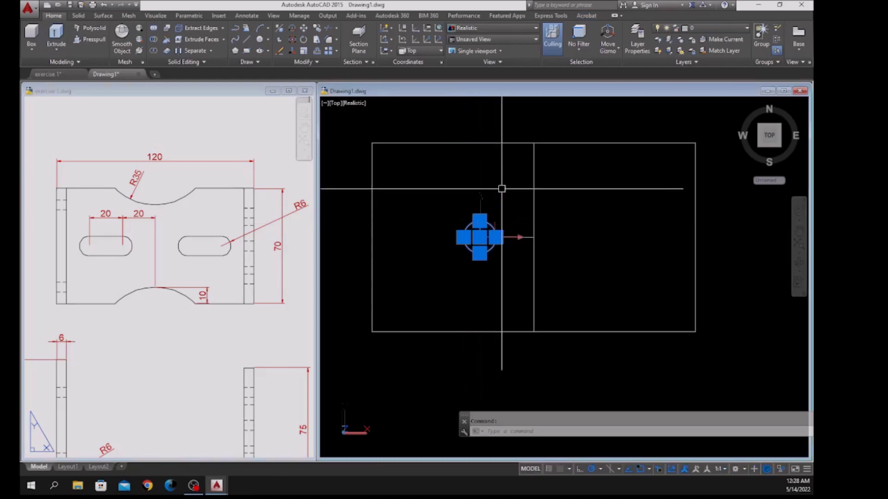
pyautogui.rightClick(506, 188)
pyautogui.click(538, 264)
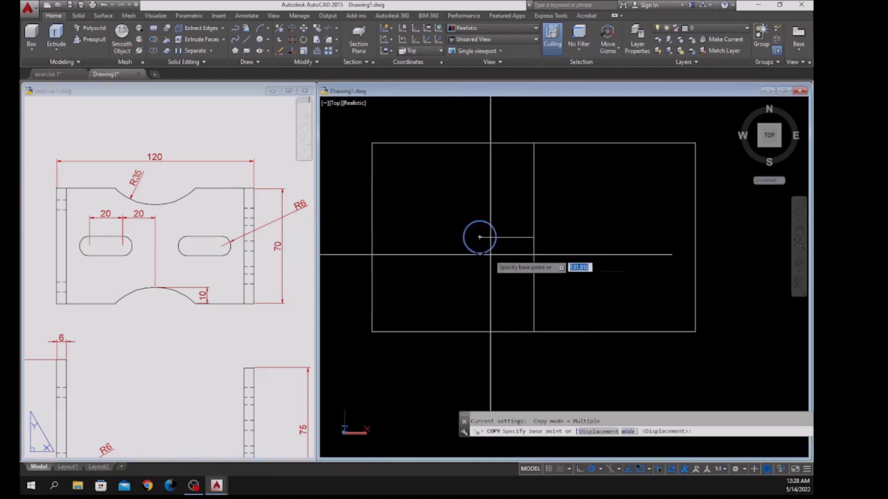
pyautogui.click(480, 237)
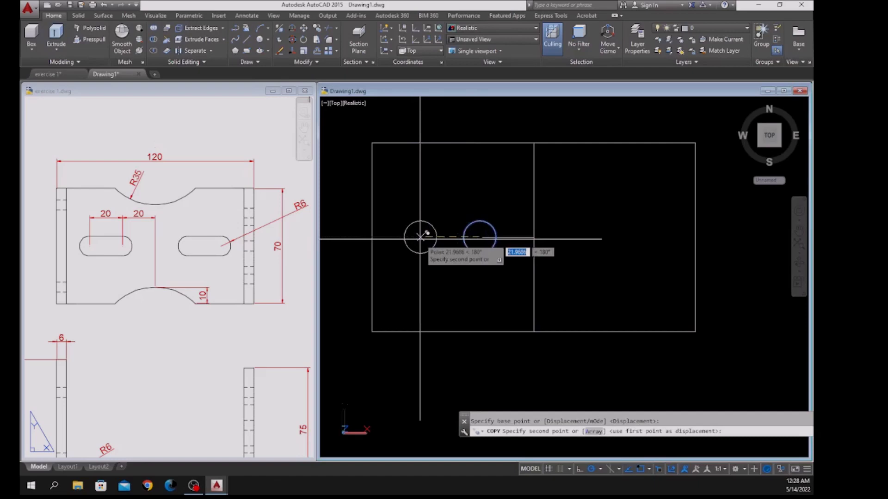
pyautogui.rightClick(489, 215)
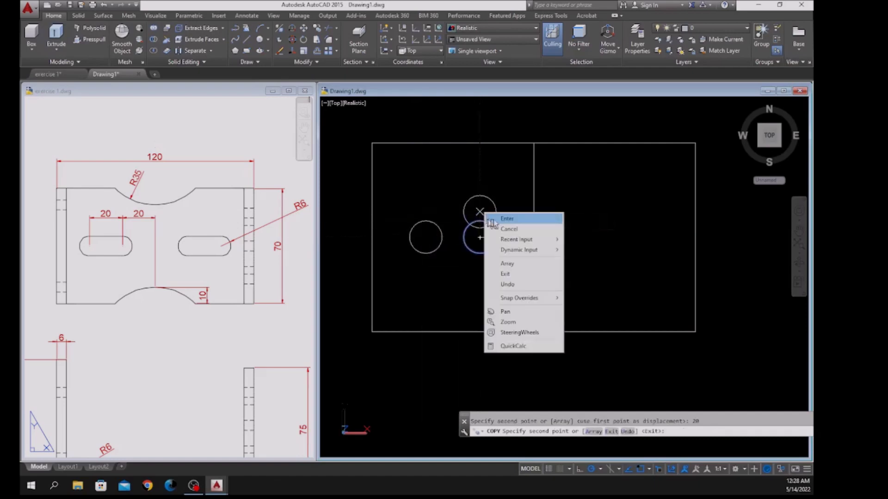
pyautogui.click(498, 218)
# Draw straight lines joining the tops and the bottoms of the two slot circles.
pyautogui.write('l')
pyautogui.press('Return')
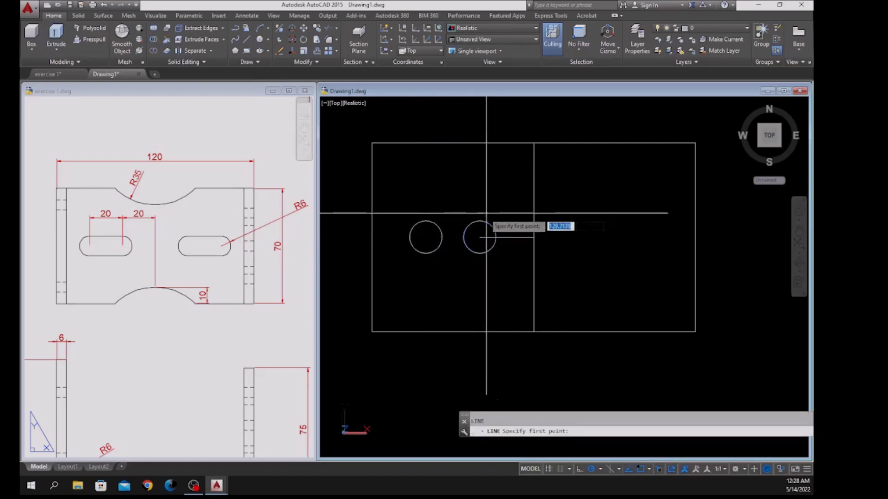
pyautogui.click(425, 221)
pyautogui.click(481, 215)
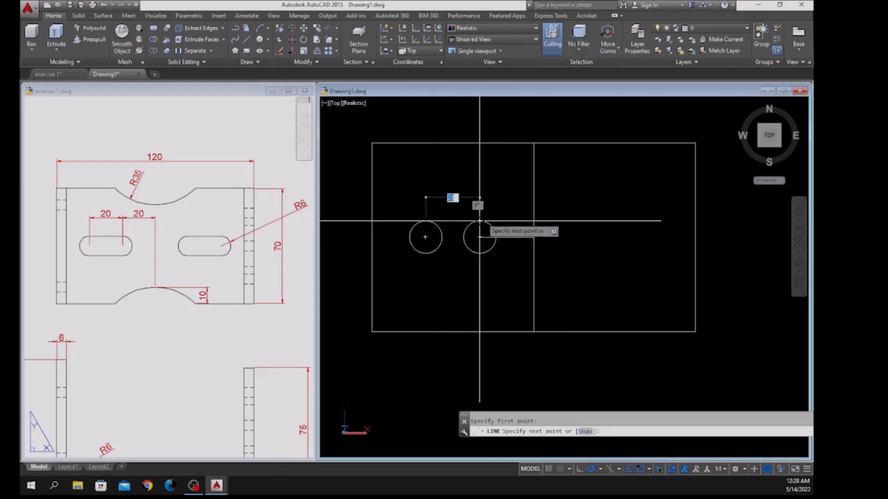
pyautogui.rightClick(500, 214)
pyautogui.click(509, 220)
pyautogui.rightClick(506, 206)
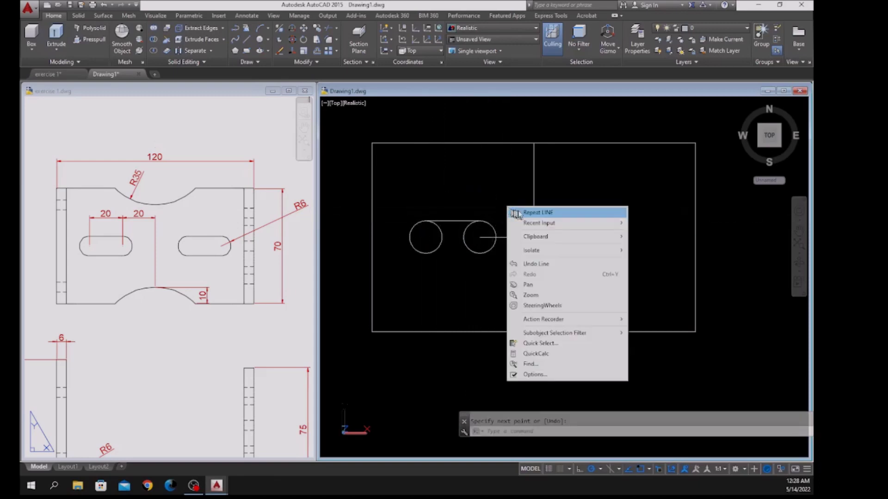
pyautogui.click(511, 209)
pyautogui.click(426, 253)
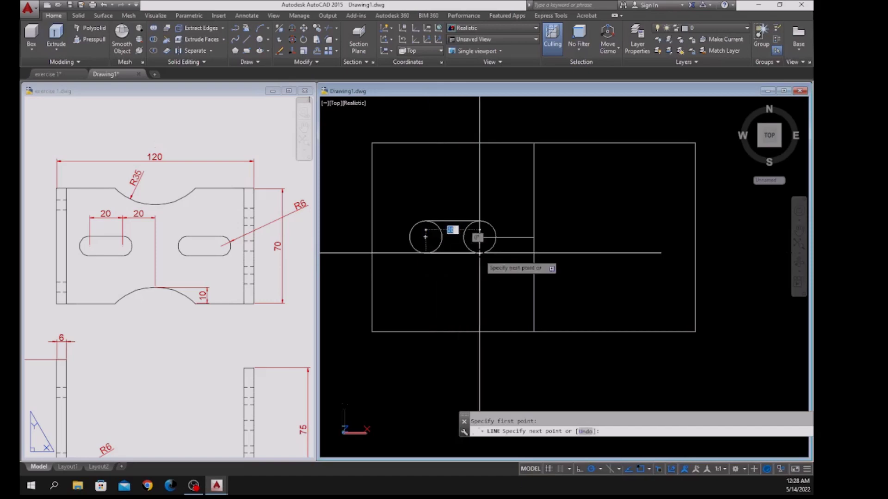
pyautogui.click(480, 253)
pyautogui.rightClick(500, 246)
pyautogui.click(510, 251)
pyautogui.scroll(6, 439, 234)
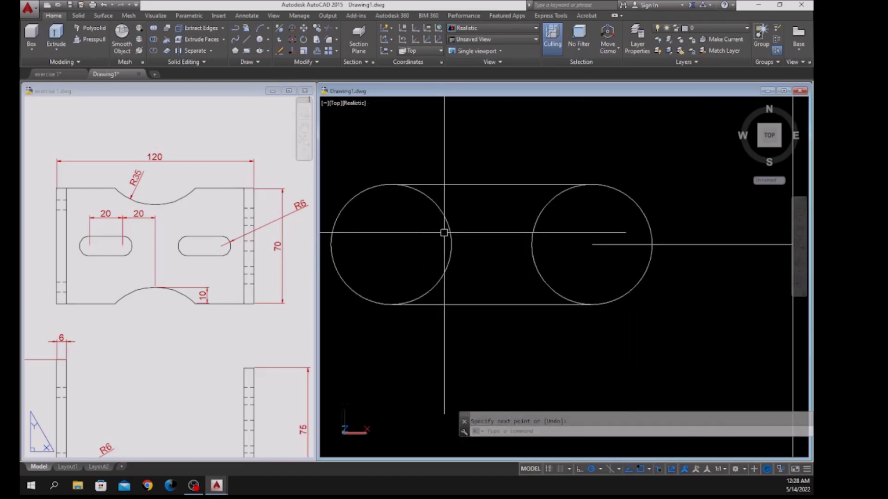
# Trim away both circles' inner arcs to leave one rounded slot outline.
pyautogui.write('r')
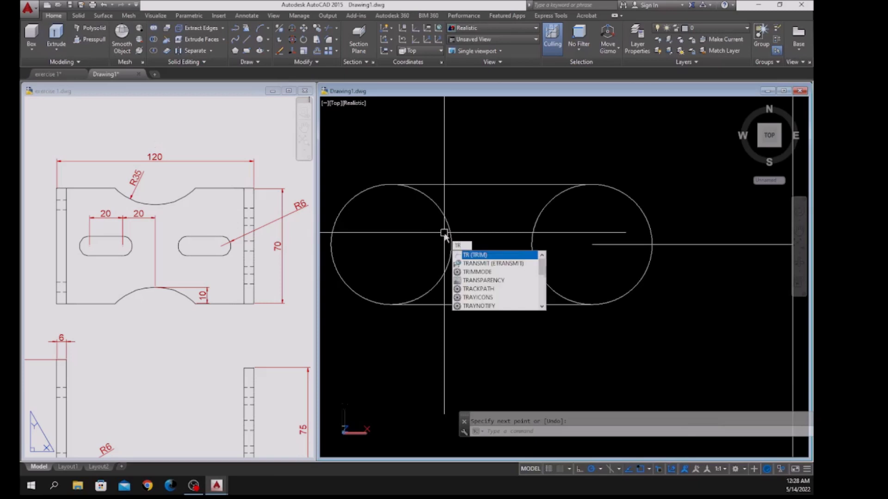
pyautogui.press('Return')
pyautogui.press('Return')
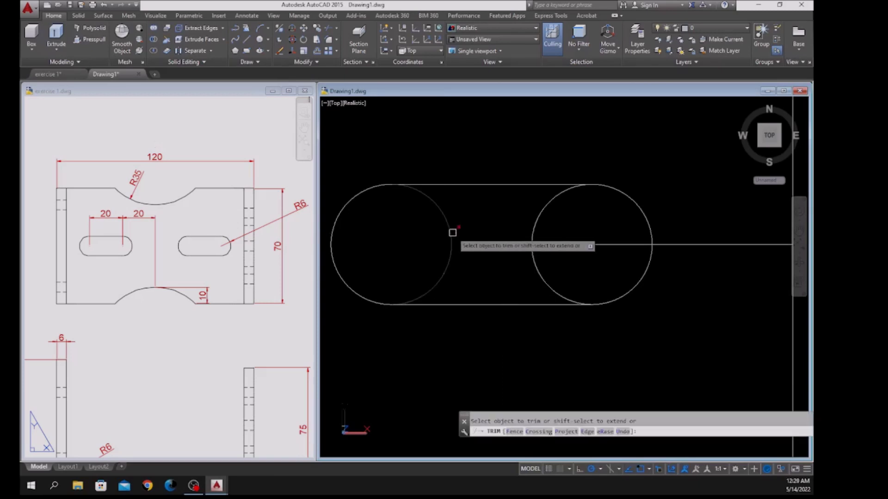
pyautogui.click(450, 233)
pyautogui.click(532, 234)
pyautogui.rightClick(530, 237)
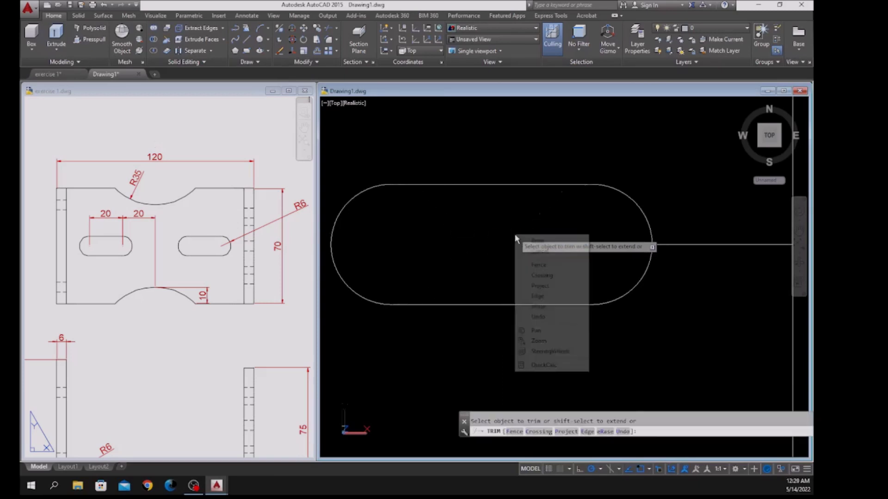
pyautogui.click(529, 241)
pyautogui.scroll(-5, 529, 237)
pyautogui.scroll(3, 505, 243)
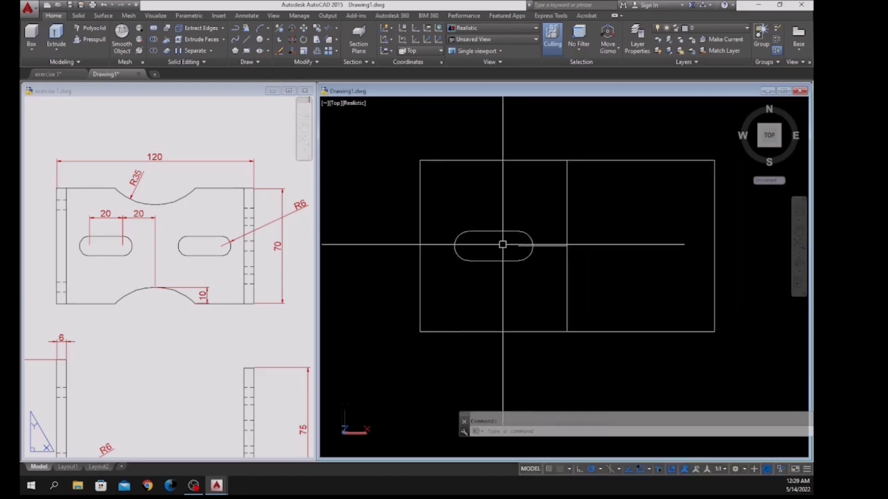
# Join the four slot pieces into a single polyline.
pyautogui.press('Return')
pyautogui.click(412, 215)
pyautogui.click(554, 294)
pyautogui.press('Return')
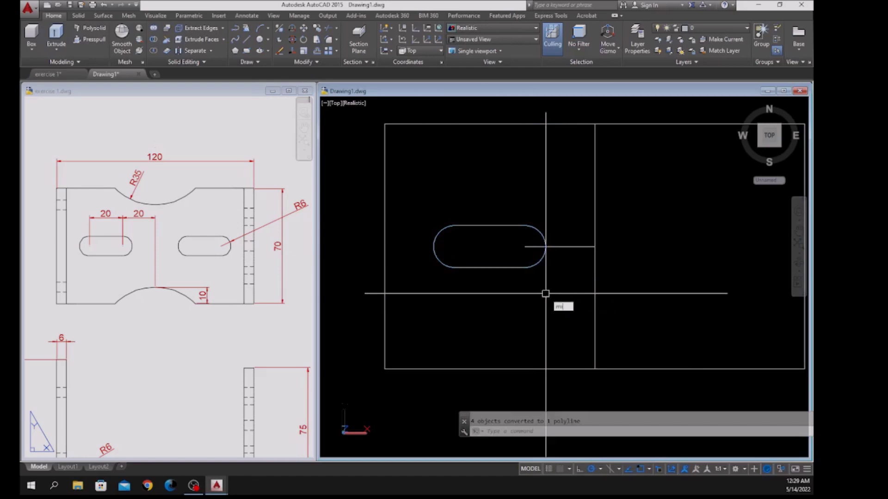
# Mirror the slot about the vertical divider into the right half, keeping the original.
pyautogui.press('Return')
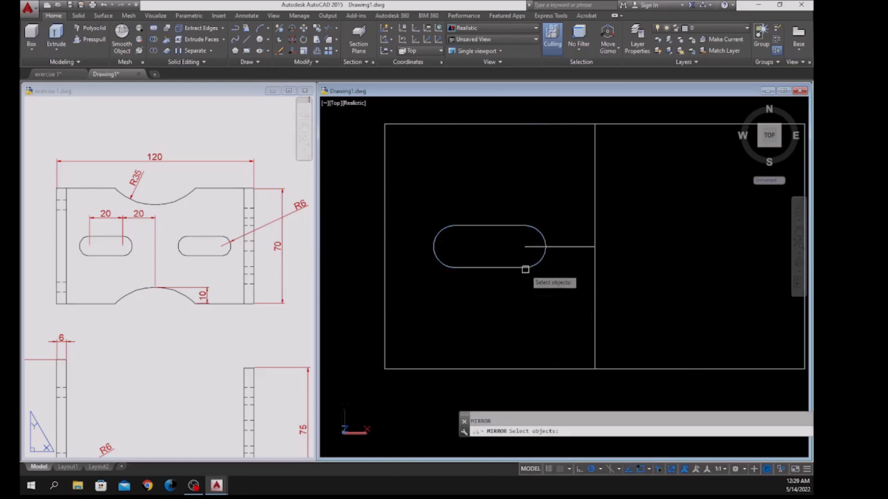
pyautogui.press('Return')
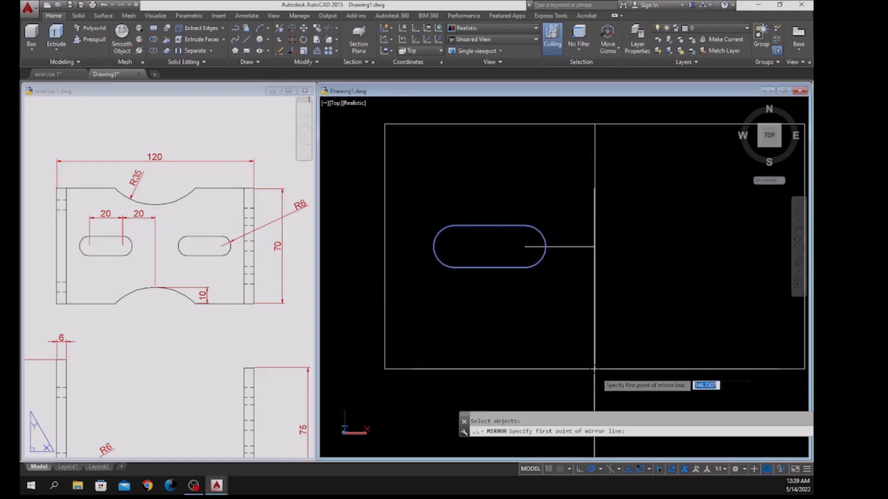
pyautogui.click(594, 369)
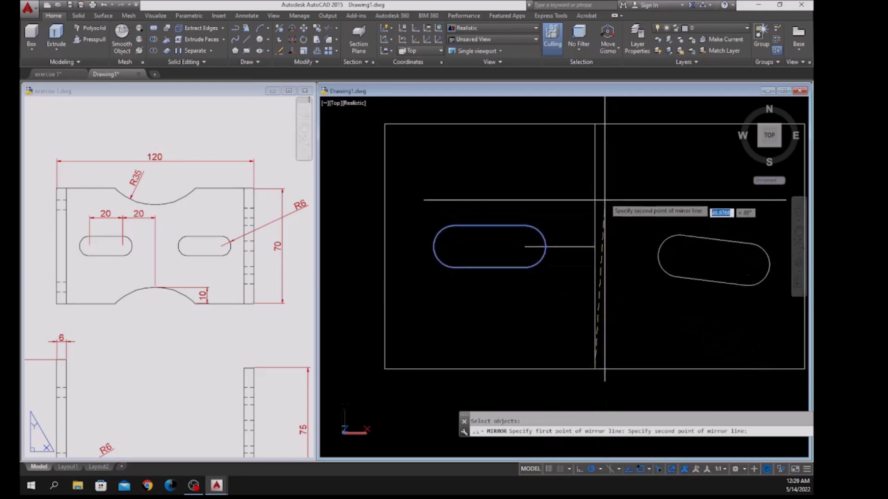
pyautogui.click(609, 138)
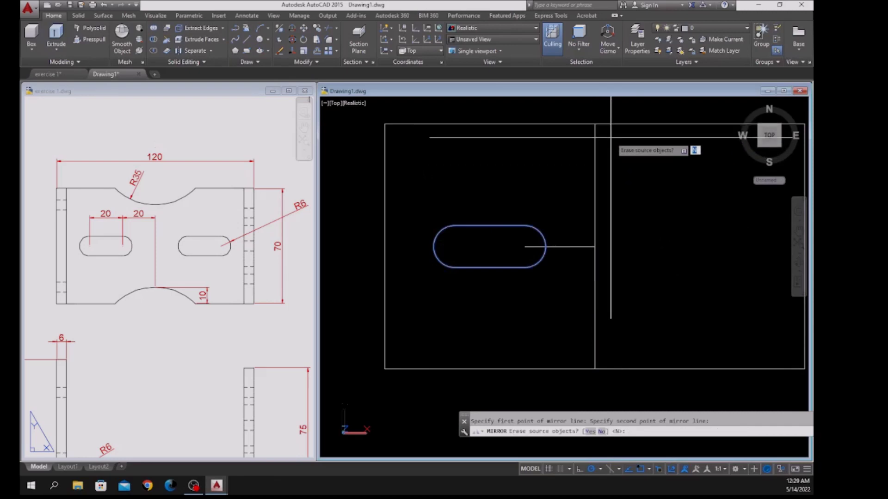
pyautogui.rightClick(610, 137)
pyautogui.click(630, 144)
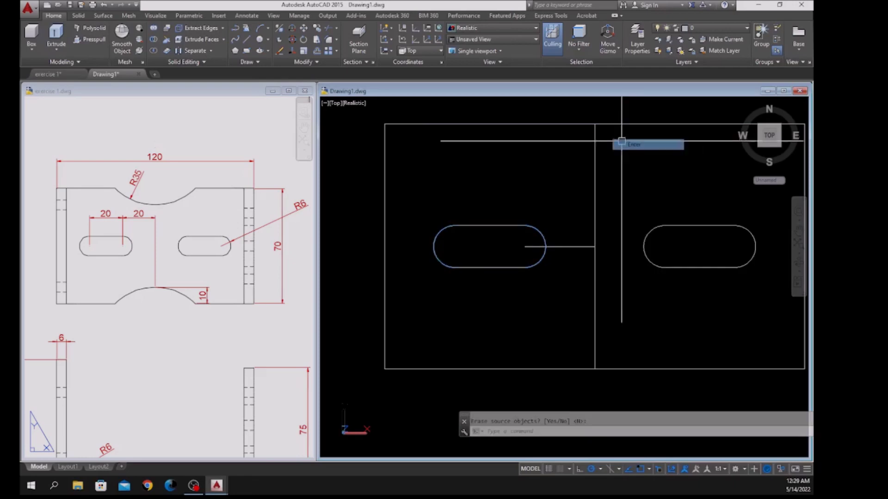
# Delete the vertical divider and the short horizontal construction line.
pyautogui.moveTo(614, 173); pyautogui.dragTo(555, 188, button='middle')
pyautogui.click(539, 194)
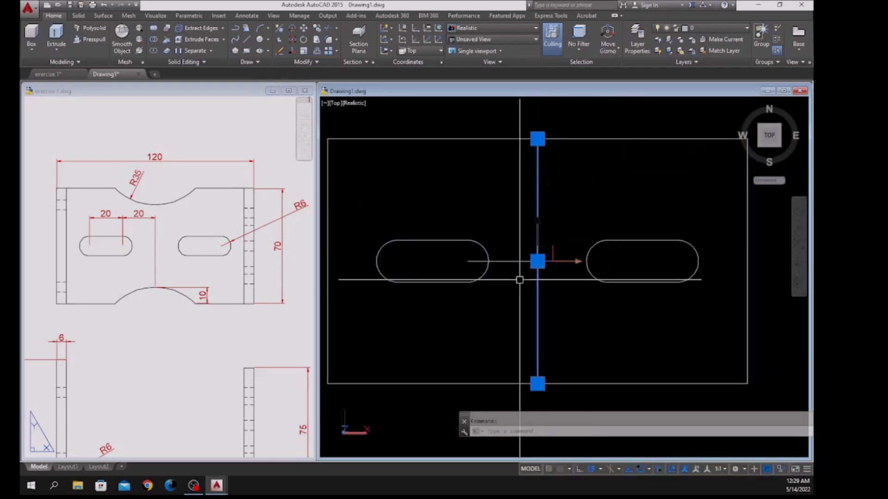
pyautogui.click(507, 261)
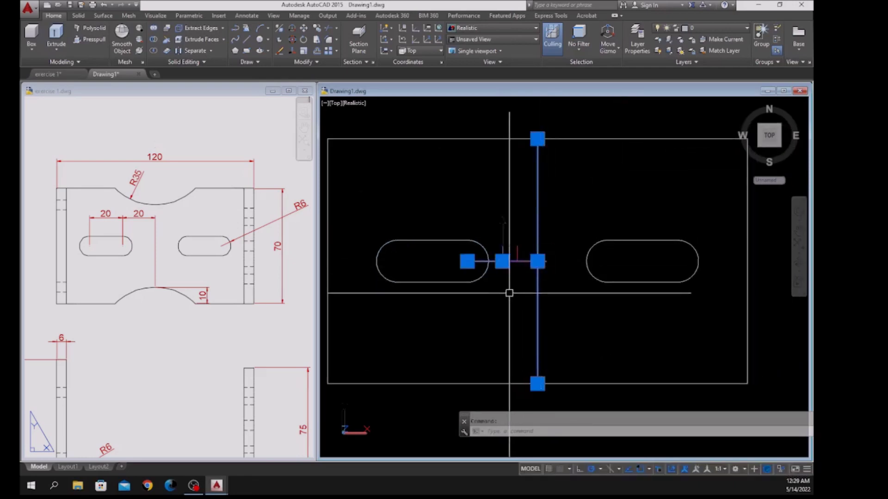
pyautogui.press('Delete')
pyautogui.scroll(-3, 509, 293)
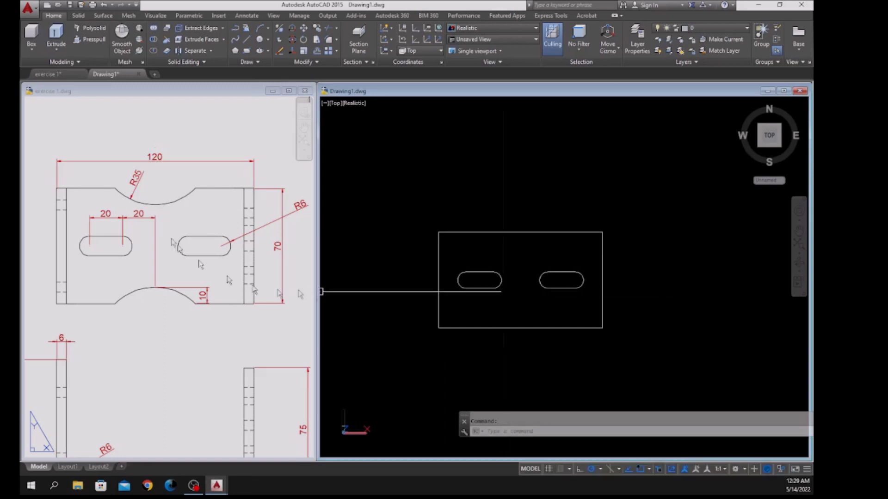
# After checking the reference, draw a 10-unit vertical line up from the bottom edge's midpoint.
pyautogui.click(165, 228)
pyautogui.scroll(2, 167, 287)
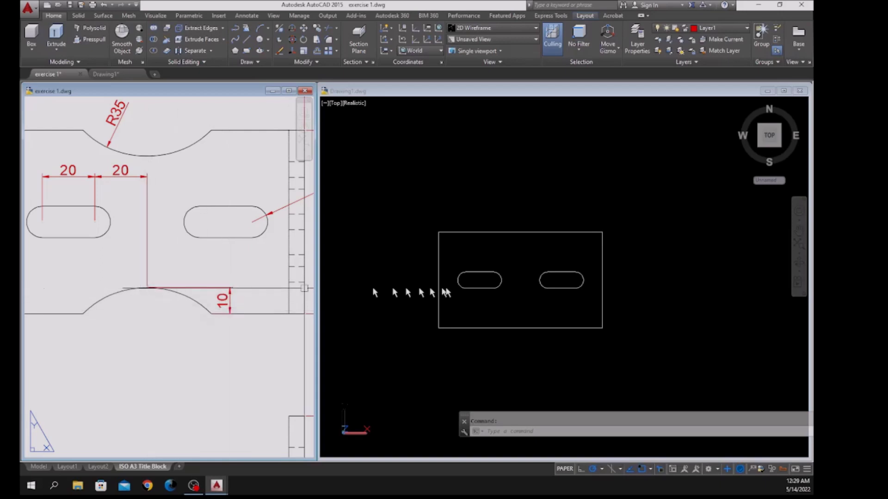
pyautogui.click(484, 296)
pyautogui.scroll(-1, 506, 303)
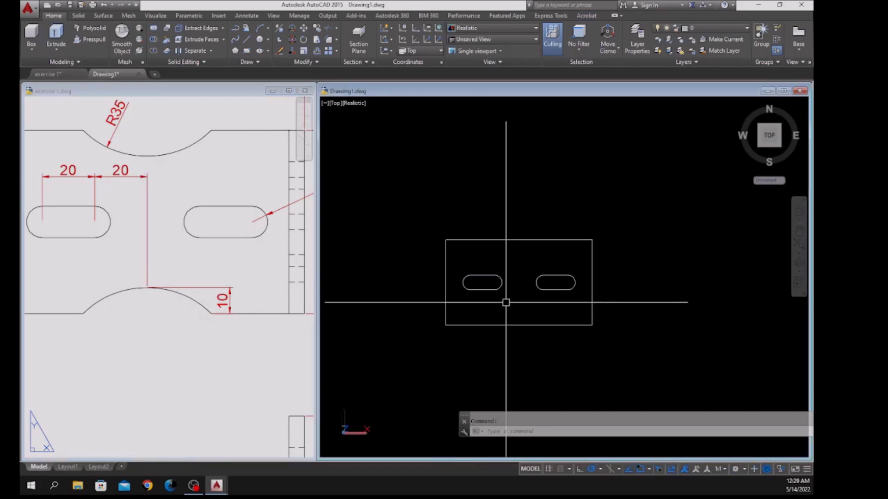
pyautogui.press('Return')
pyautogui.scroll(3, 505, 324)
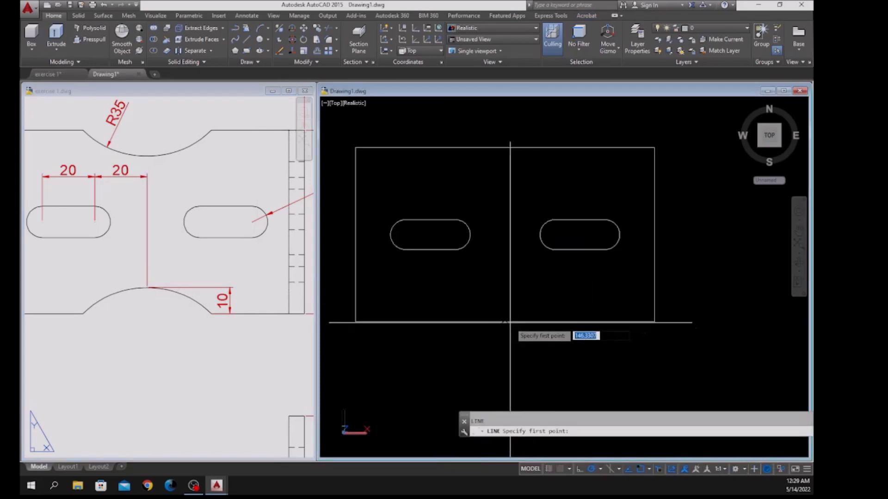
pyautogui.click(504, 321)
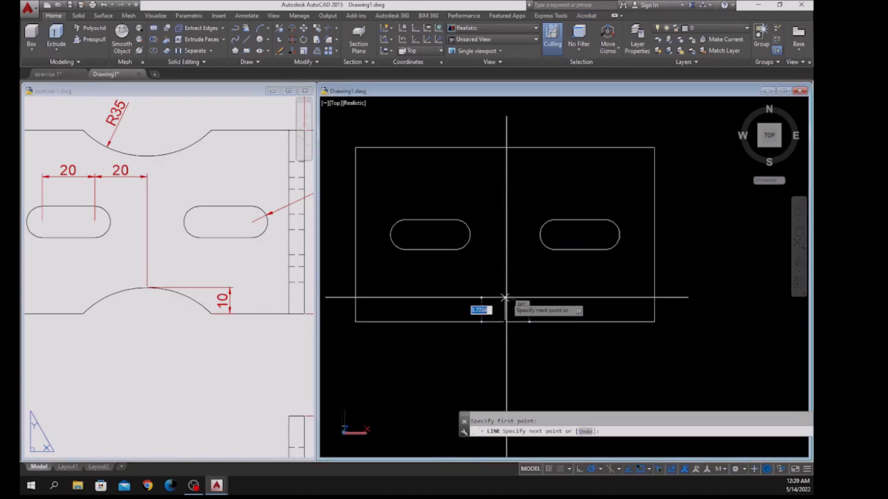
pyautogui.write('10')
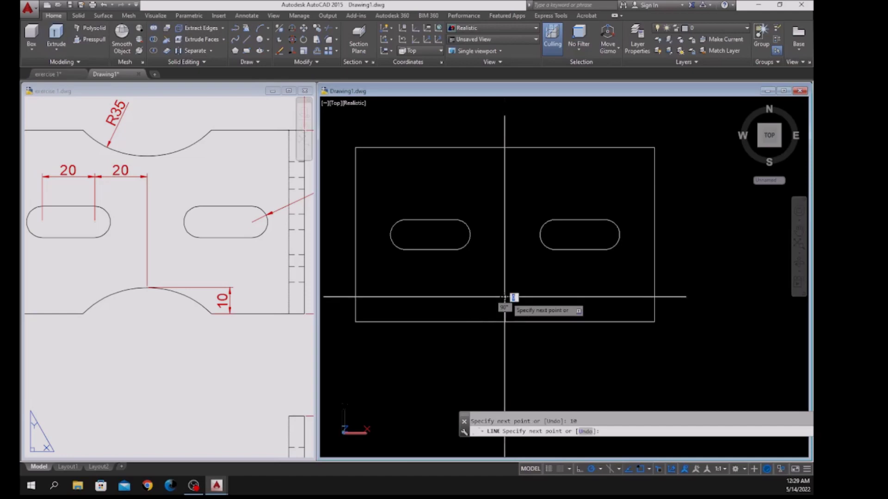
pyautogui.press('Return')
pyautogui.rightClick(553, 295)
pyautogui.click(573, 299)
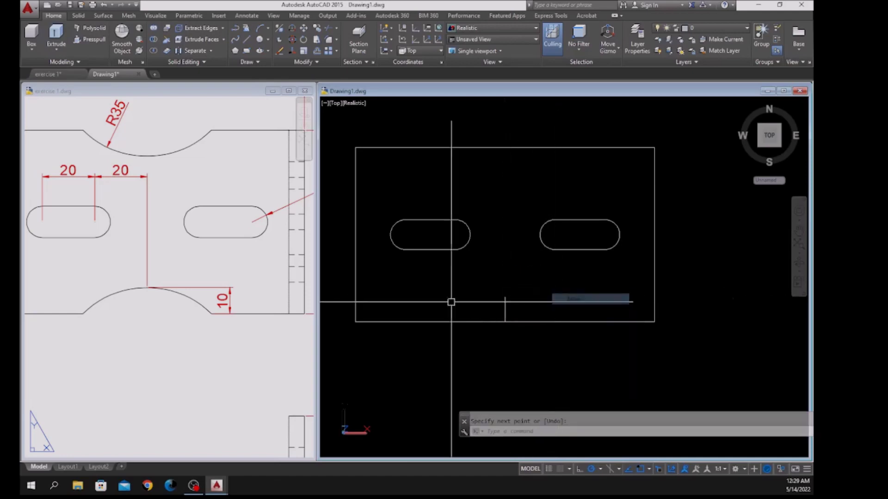
# Compare the bracket model against the slot area of the reference exercise 1 drawing.
pyautogui.click(174, 311)
pyautogui.scroll(2, 203, 332)
pyautogui.moveTo(194, 328); pyautogui.dragTo(128, 305, button='middle')
pyautogui.scroll(5, 148, 258)
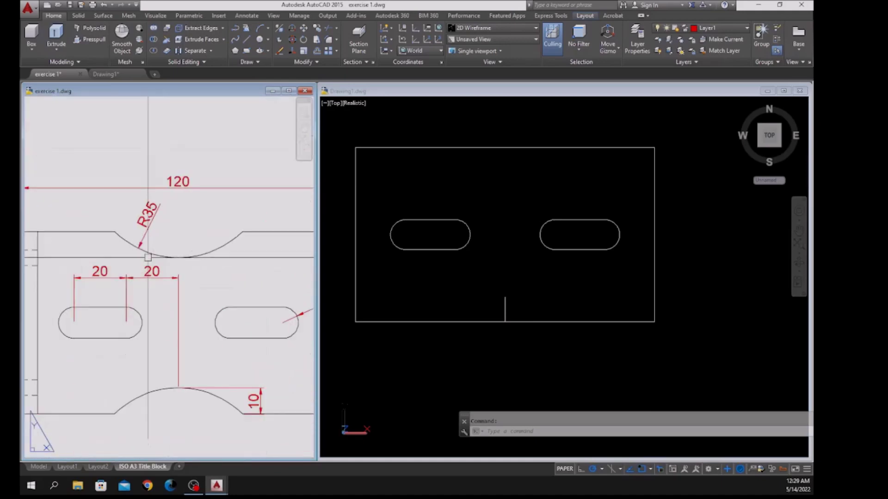
pyautogui.press('Escape')
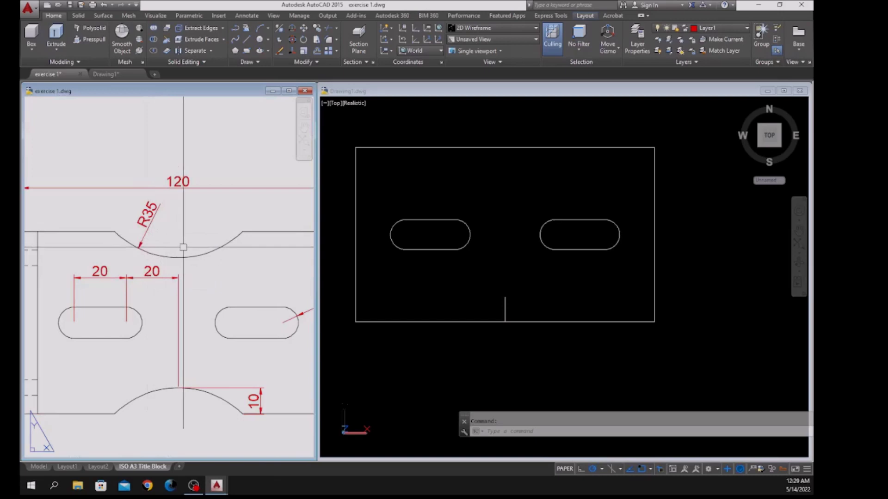
pyautogui.click(509, 309)
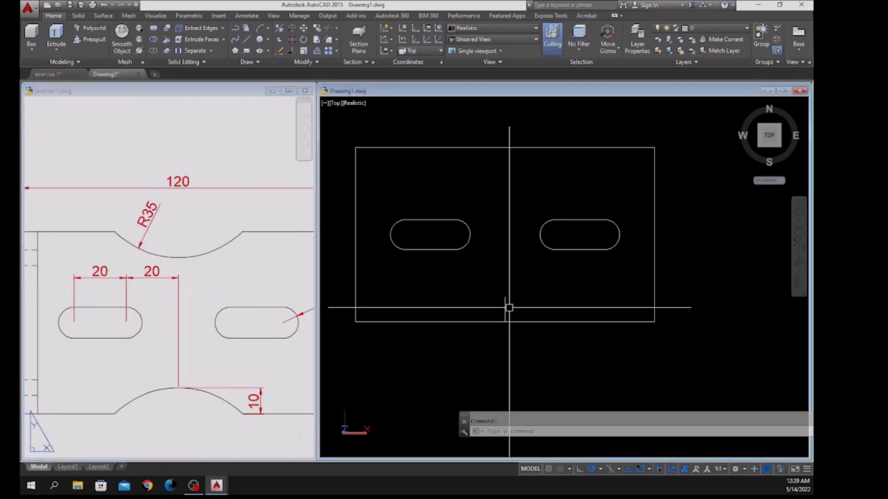
pyautogui.click(181, 318)
pyautogui.scroll(-4, 196, 338)
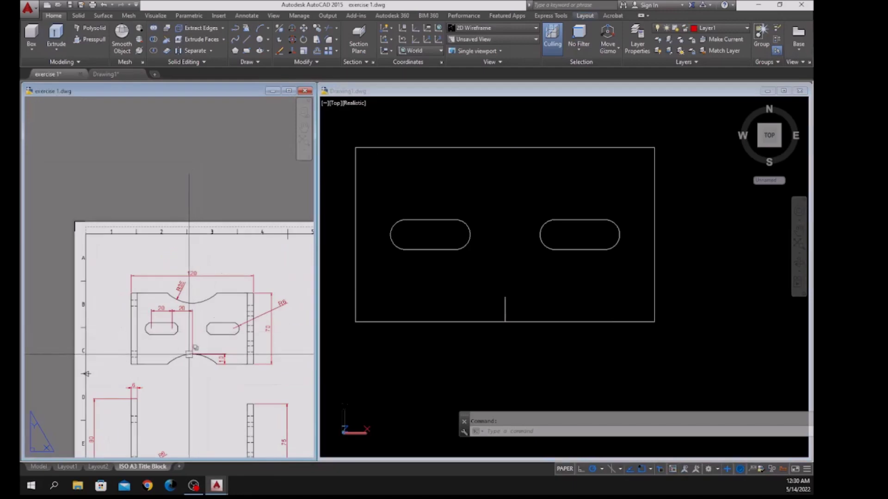
pyautogui.scroll(8, 189, 355)
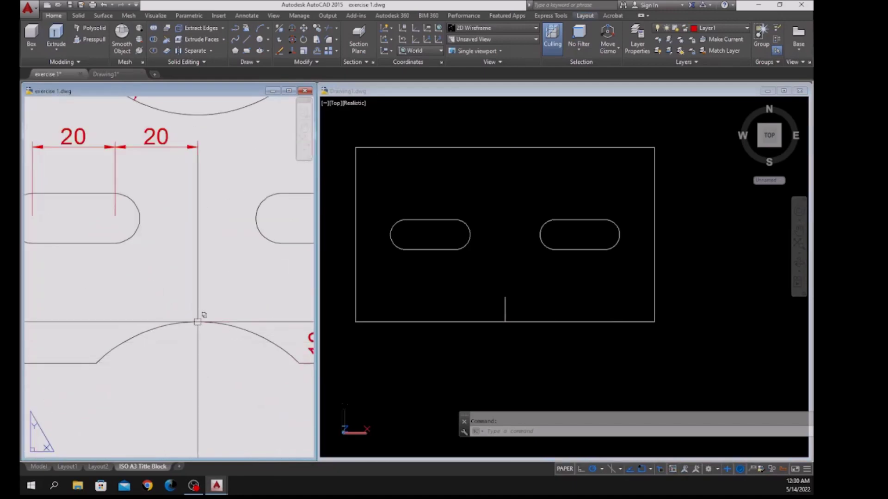
pyautogui.scroll(-4, 198, 321)
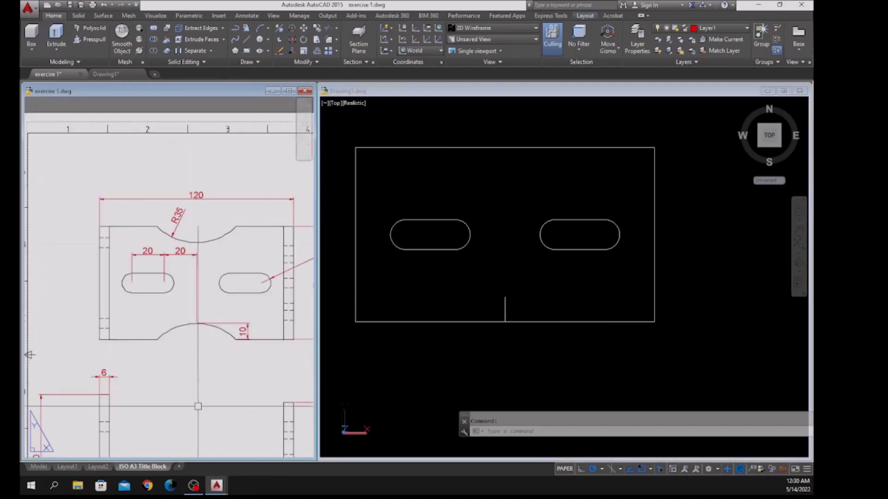
pyautogui.click(512, 364)
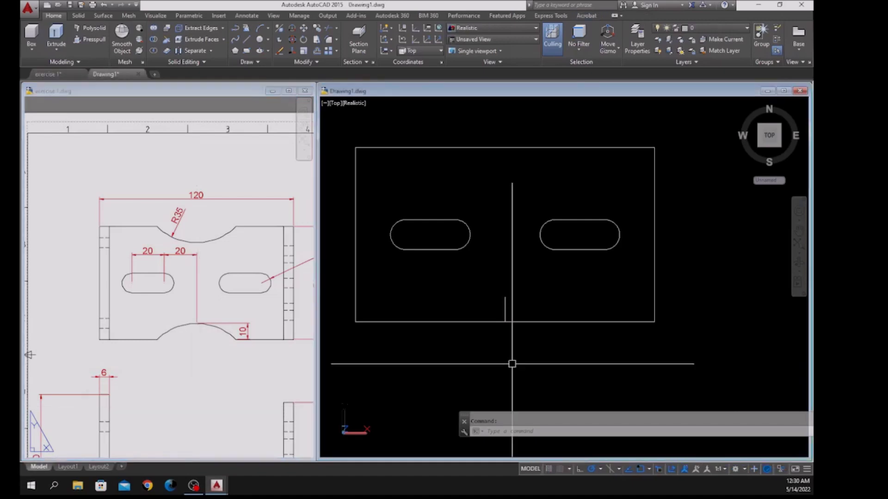
# Draw a 35-unit vertical line from the end of the short vertical line.
pyautogui.write('l')
pyautogui.press('Return')
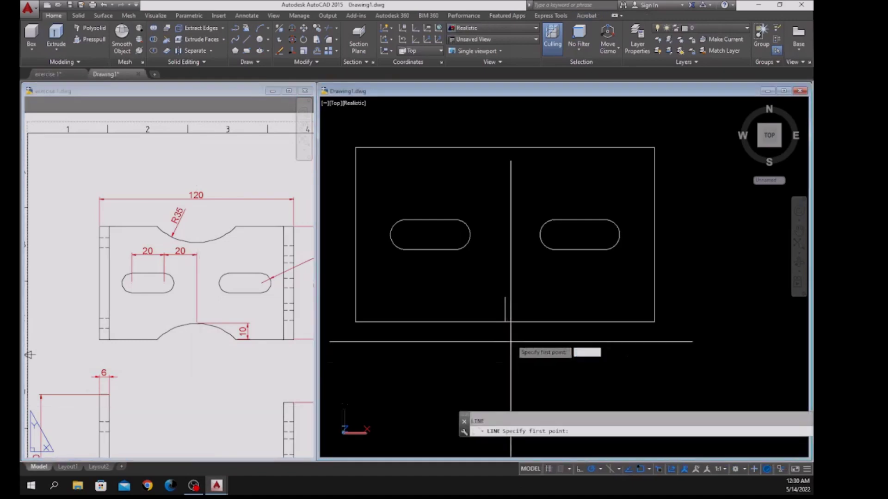
pyautogui.click(504, 297)
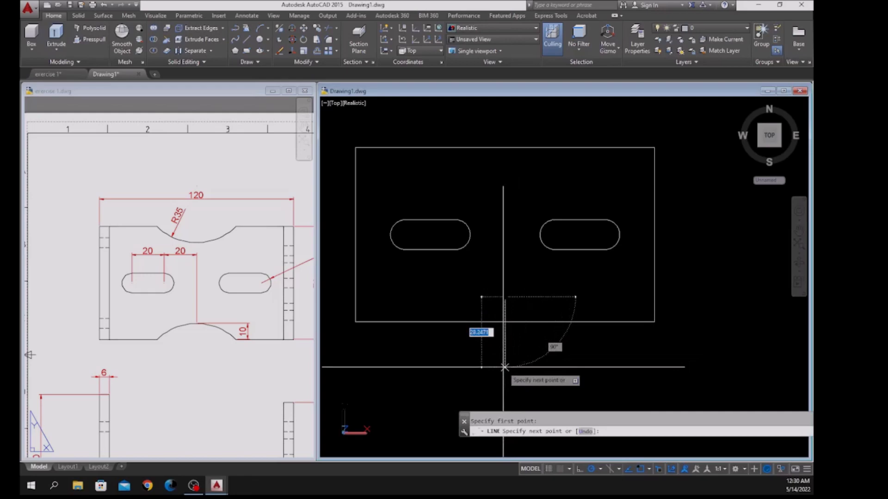
pyautogui.write('35')
pyautogui.press('Return')
pyautogui.rightClick(512, 354)
pyautogui.click(555, 357)
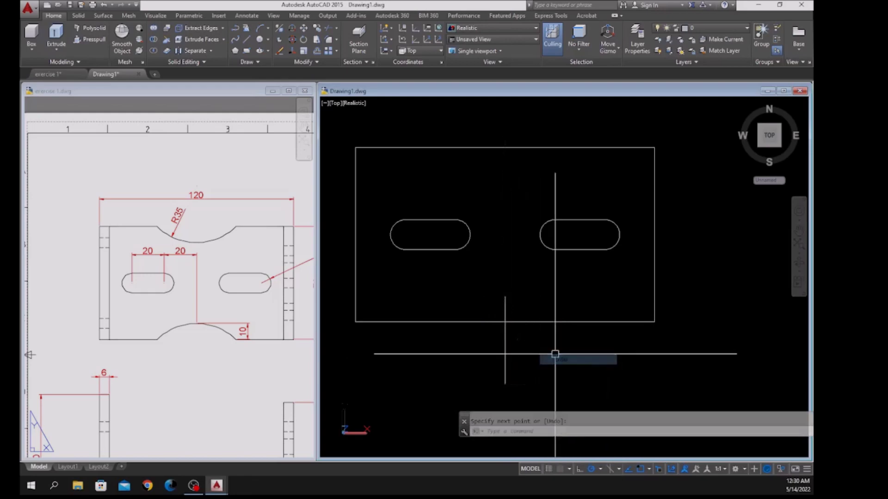
pyautogui.scroll(3, 501, 388)
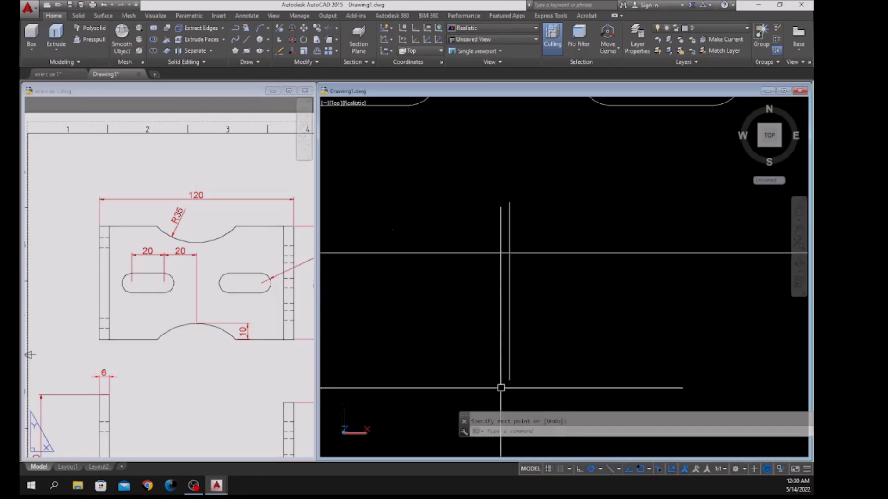
# Draw a radius-35 circle centred on the new line's lower end and check it.
pyautogui.write('c')
pyautogui.press('Return')
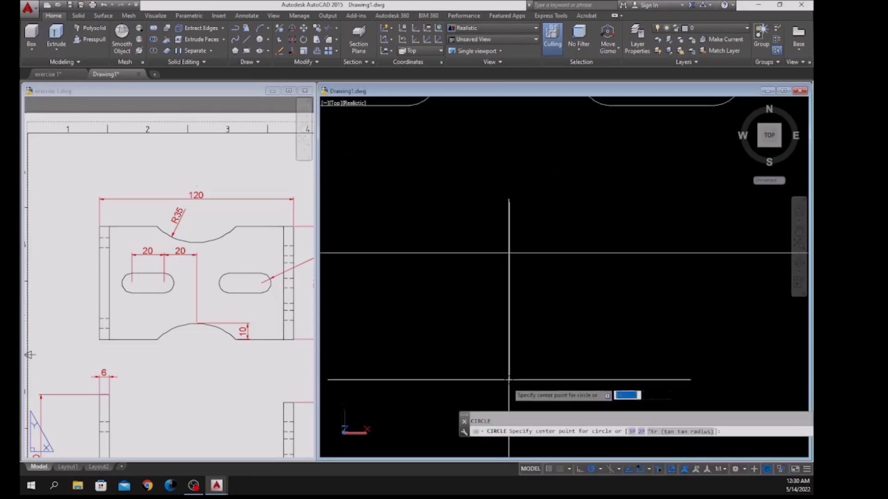
pyautogui.click(509, 380)
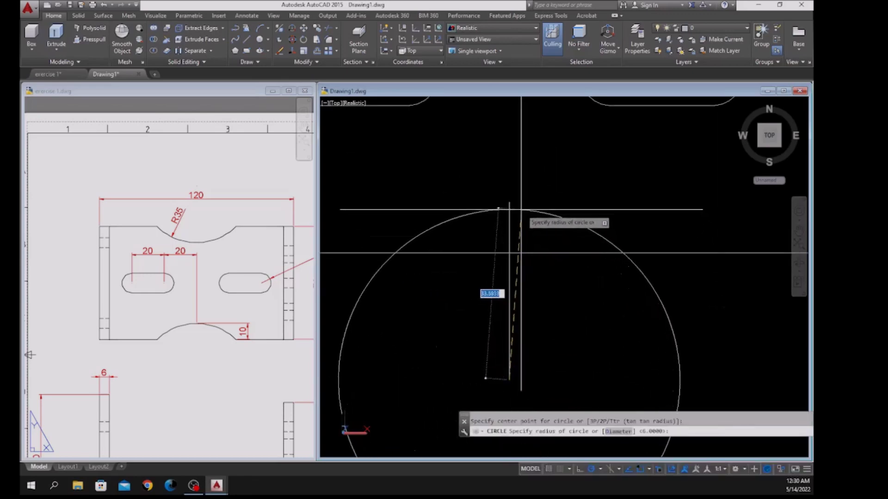
pyautogui.click(508, 202)
pyautogui.scroll(-4, 535, 204)
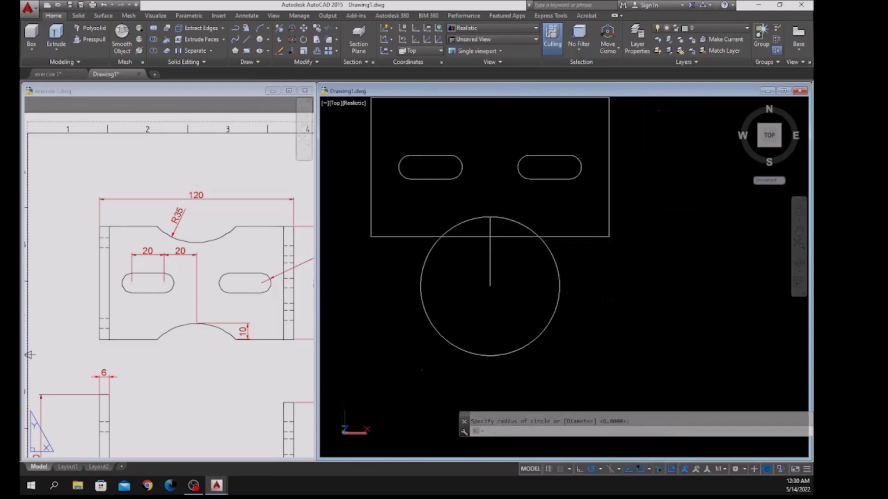
pyautogui.click(517, 220)
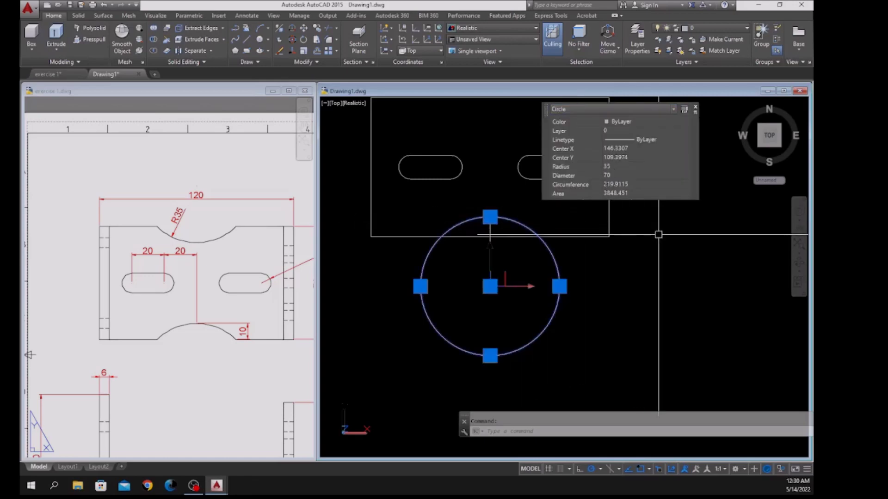
pyautogui.press('Escape')
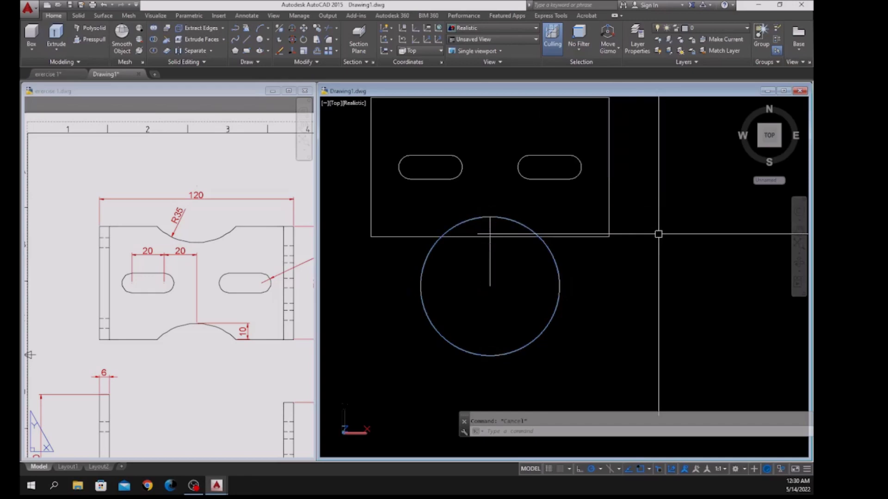
# Erase the vertical guide line running through the circle.
pyautogui.click(491, 266)
pyautogui.scroll(5, 490, 217)
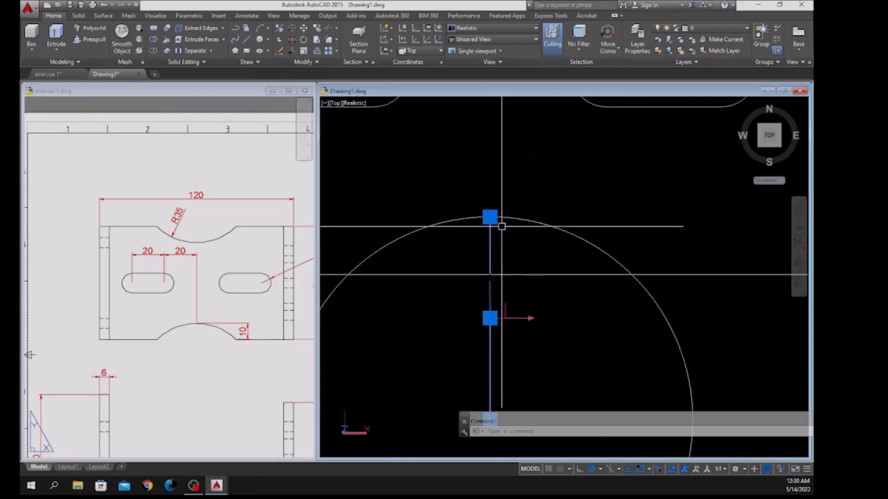
pyautogui.press('Delete')
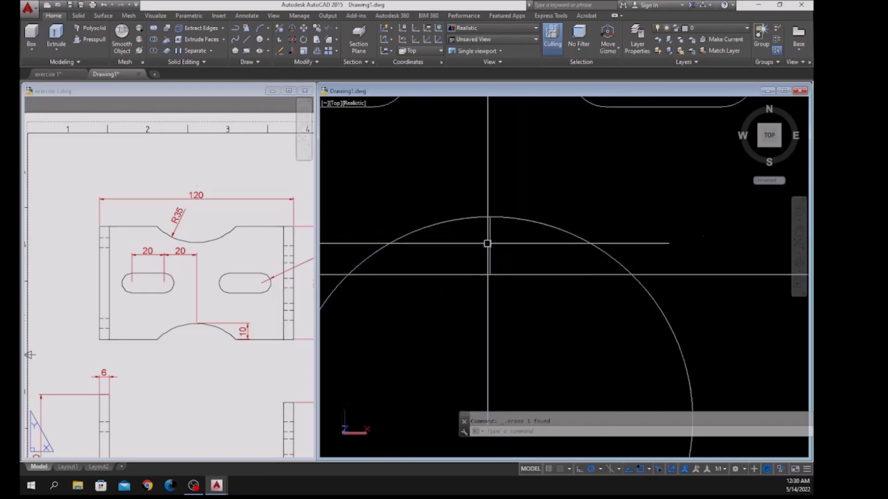
pyautogui.scroll(-2, 509, 245)
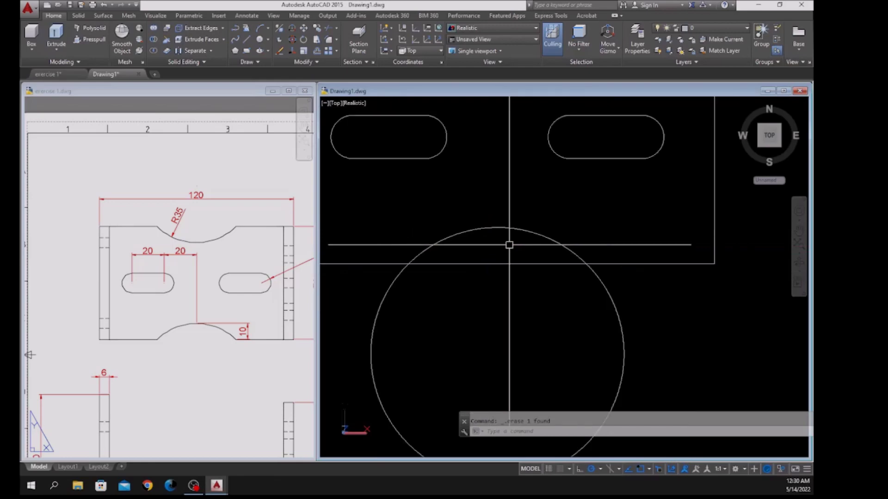
# Trim the outer circle portion and the bottom-edge segment into an R35 notch arc.
pyautogui.write('r')
pyautogui.press('Return')
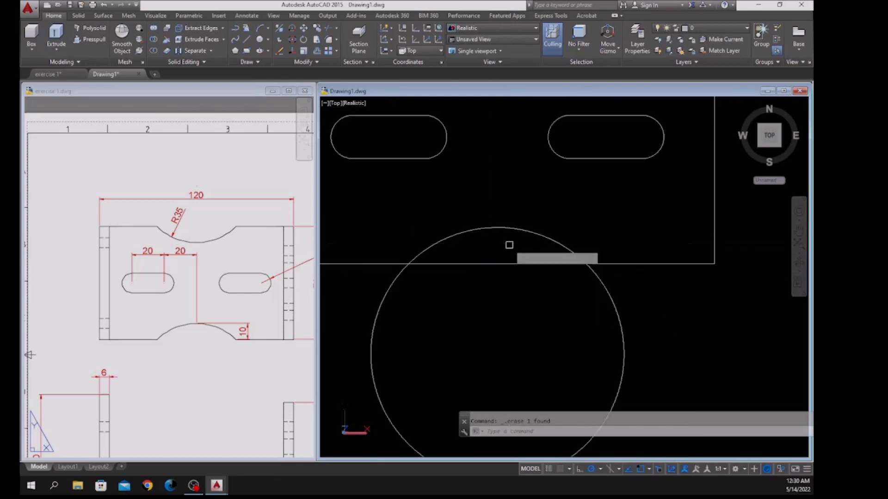
pyautogui.press('Return')
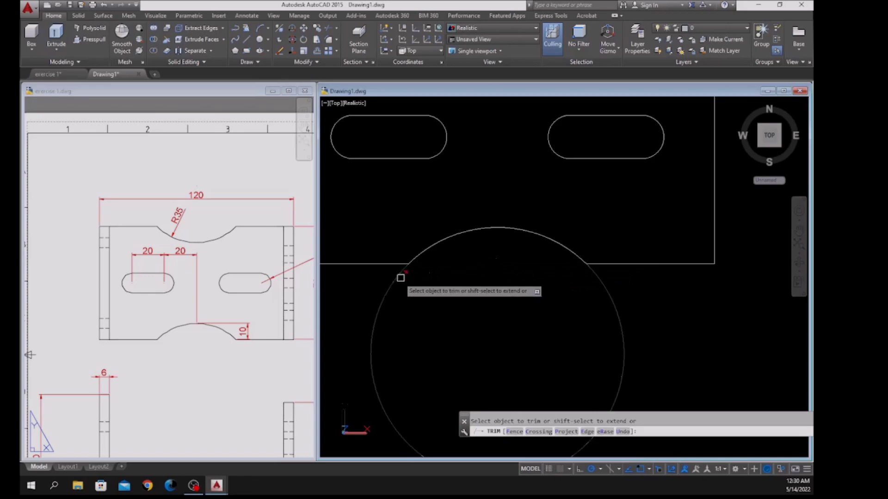
pyautogui.rightClick(460, 267)
pyautogui.click(469, 275)
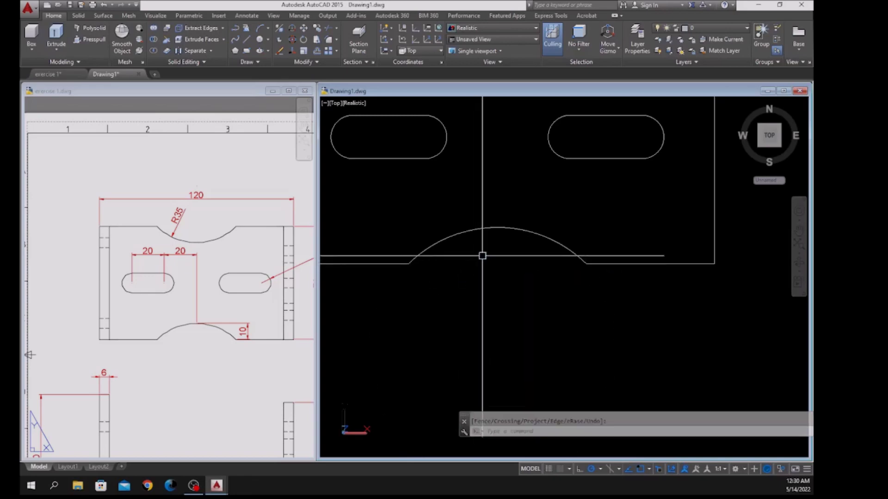
pyautogui.click(486, 229)
pyautogui.press('Escape')
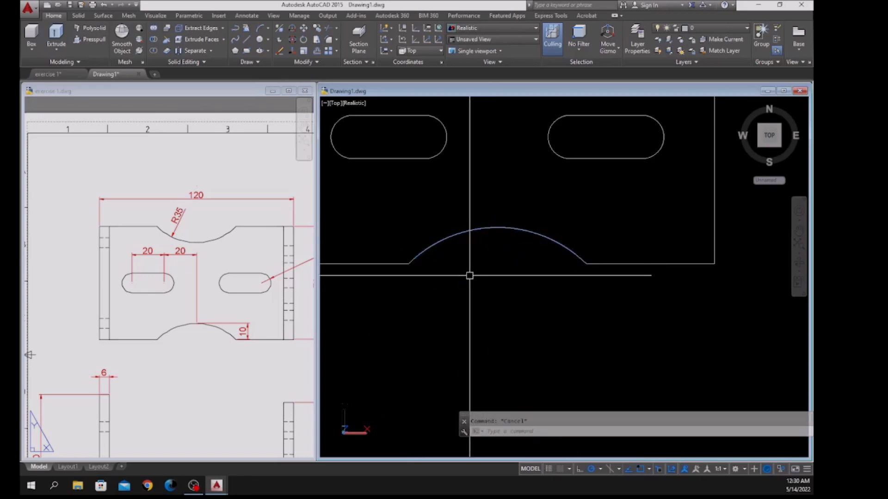
# Start mirroring the R35 notch arc with the mi command.
pyautogui.write('mi')
pyautogui.press('Return')
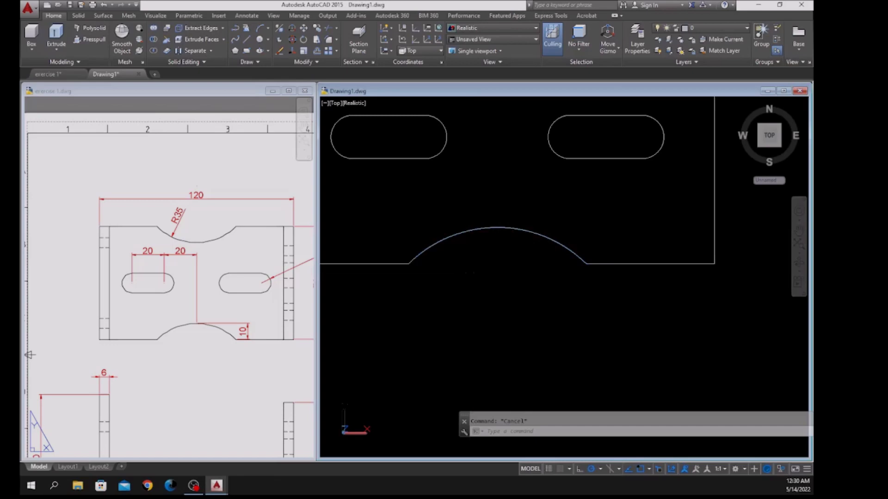
pyautogui.scroll(-6, 470, 234)
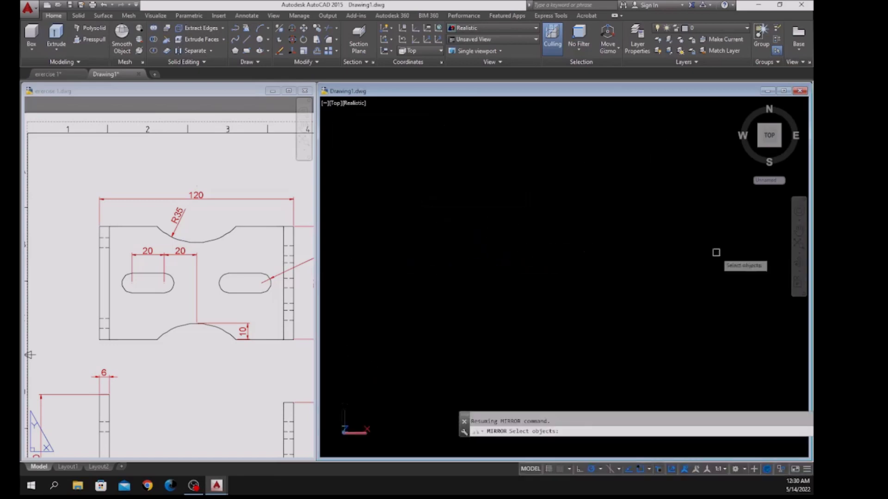
# Mirror the R35 arc onto the plate's top edge, keeping the original arc.
pyautogui.click(798, 245)
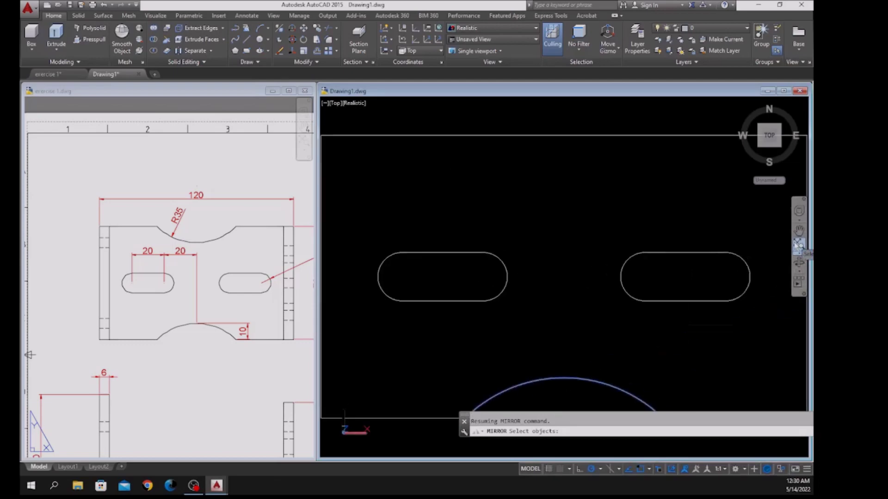
pyautogui.scroll(-2, 509, 248)
pyautogui.press('Return')
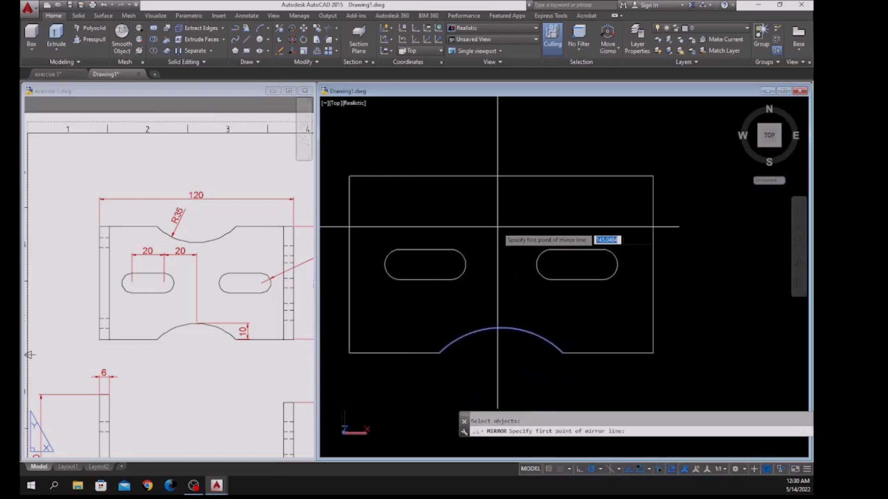
pyautogui.click(652, 264)
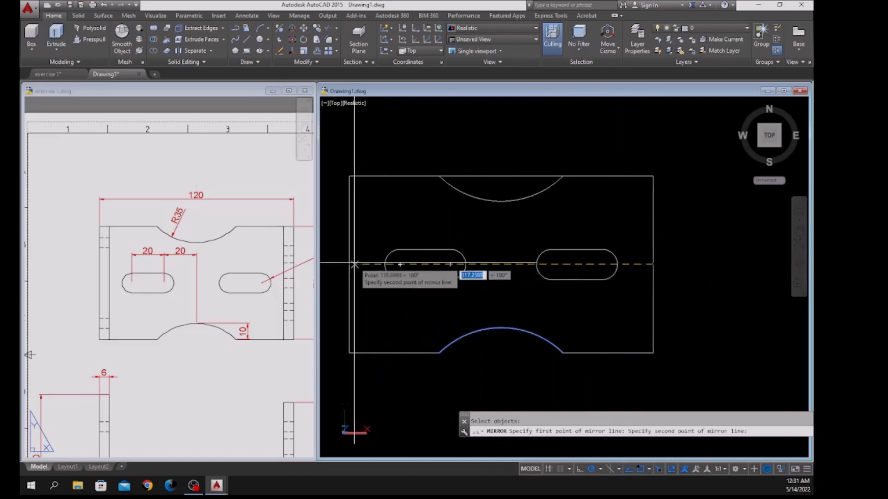
pyautogui.click(396, 253)
pyautogui.rightClick(394, 248)
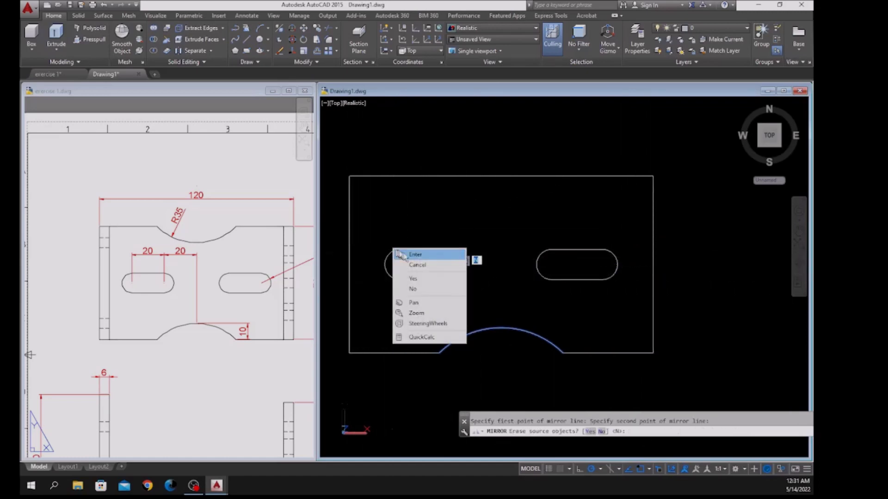
pyautogui.click(402, 253)
pyautogui.moveTo(413, 252); pyautogui.dragTo(416, 267, button='middle')
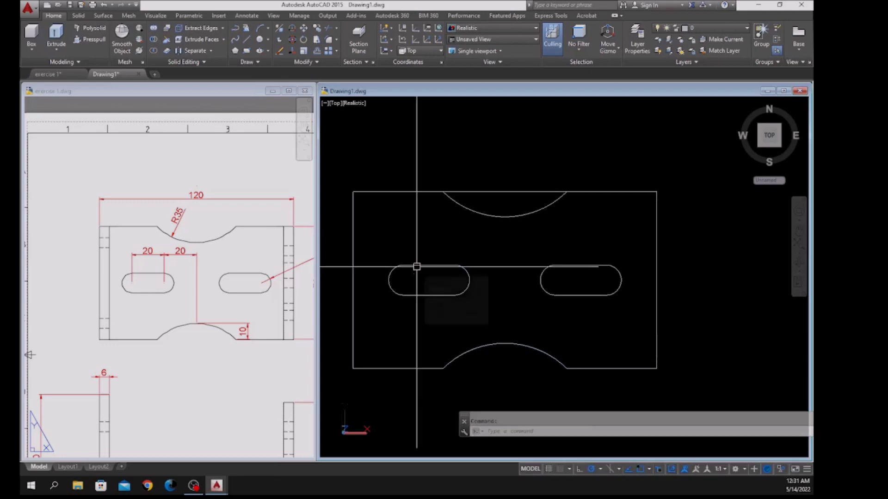
# Trim away the top-edge segment inside the mirrored arc.
pyautogui.write('r')
pyautogui.press('Return')
pyautogui.press('Return')
pyautogui.rightClick(483, 232)
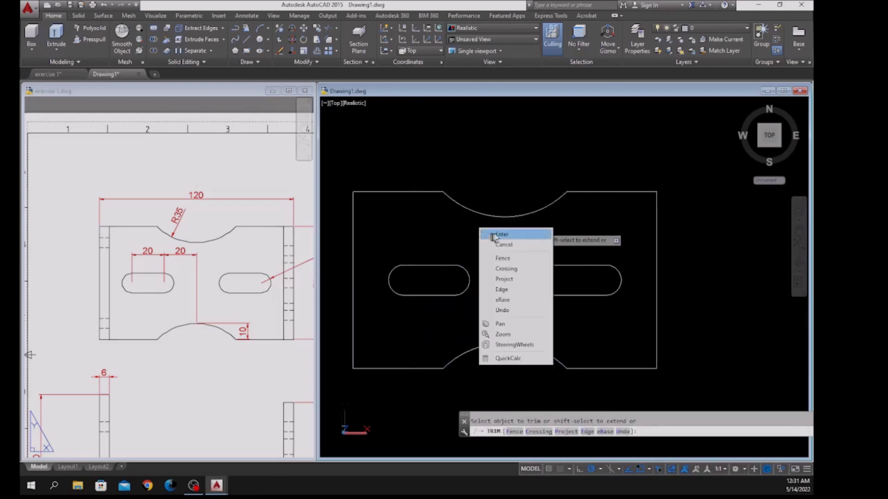
pyautogui.click(495, 233)
pyautogui.scroll(-1, 494, 233)
# Join the whole notched plate outline into one polyline.
pyautogui.write('join')
pyautogui.press('Return')
pyautogui.click(372, 177)
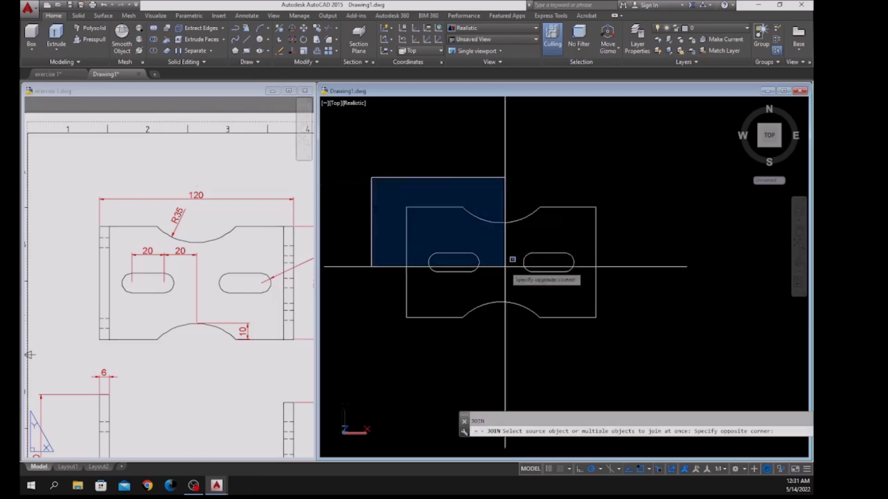
pyautogui.click(643, 341)
pyautogui.press('Return')
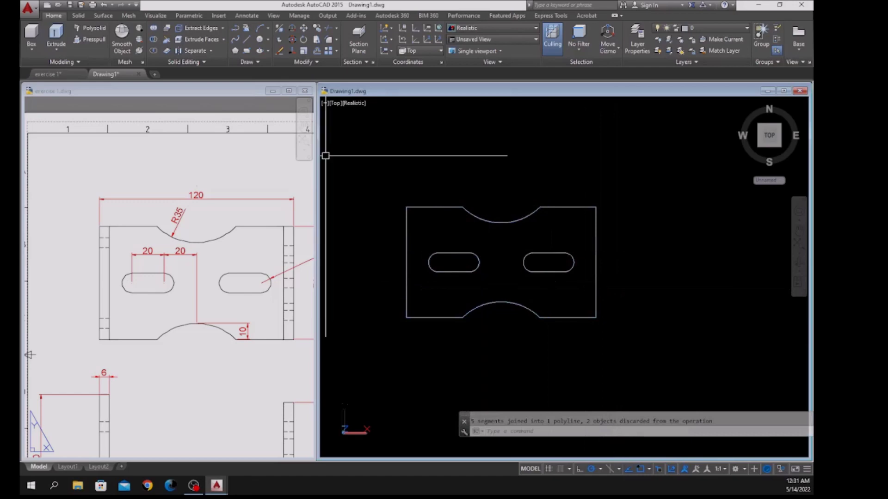
# Switch to SE Isometric and extrude the notched outline 6 mm into a solid plate.
pyautogui.click(334, 103)
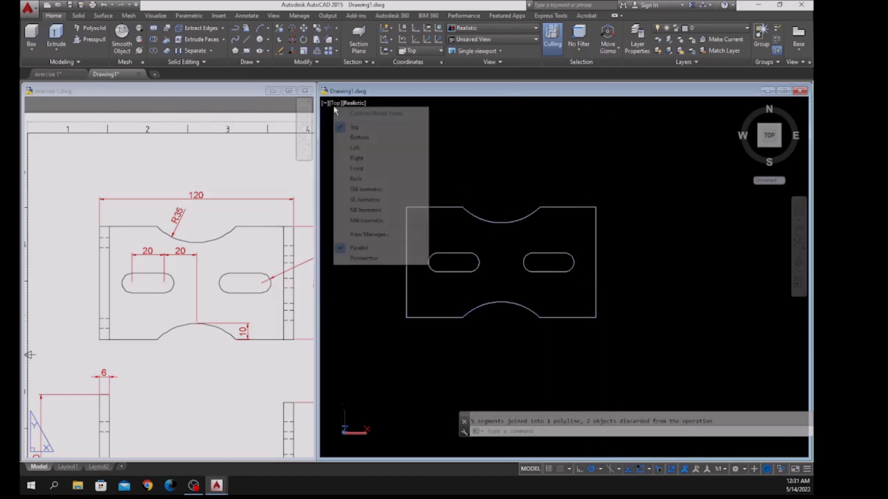
pyautogui.click(376, 202)
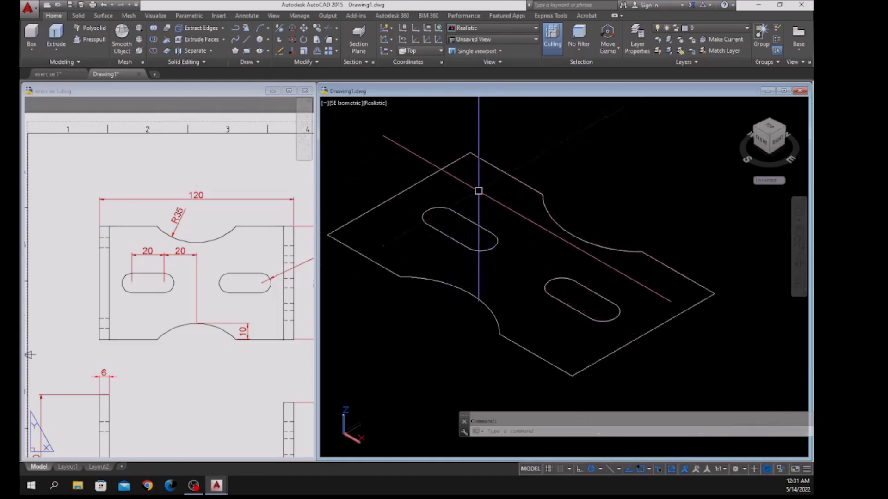
pyautogui.write('xt')
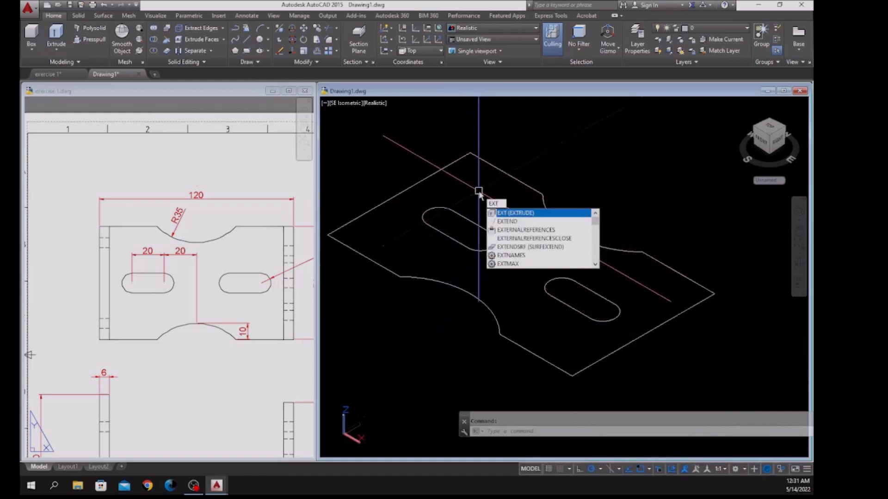
pyautogui.press('Return')
pyautogui.click(422, 180)
pyautogui.rightClick(453, 187)
pyautogui.click(474, 190)
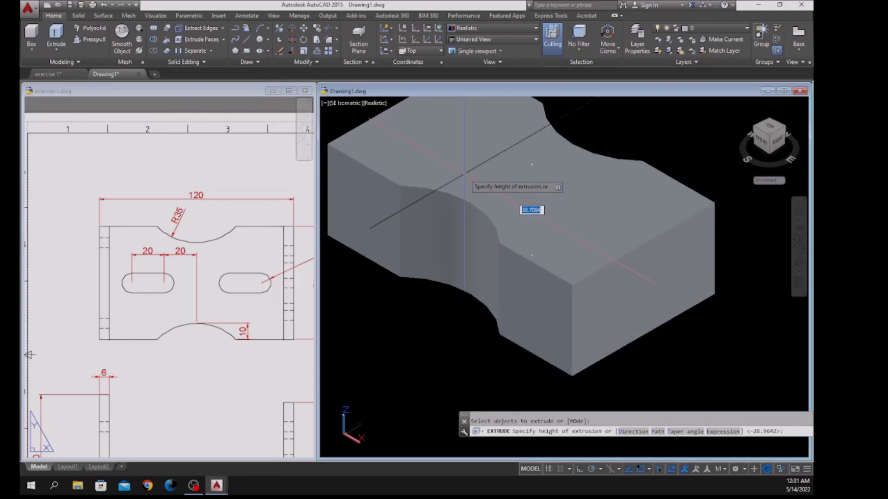
pyautogui.press('Return')
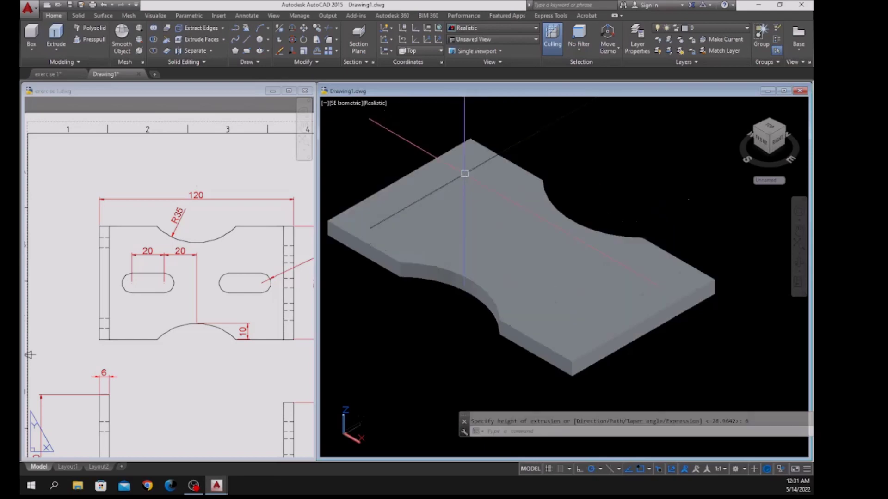
pyautogui.keyDown('shift'); pyautogui.moveTo(463, 197); pyautogui.dragTo(460, 224, button='middle'); pyautogui.keyUp('shift')
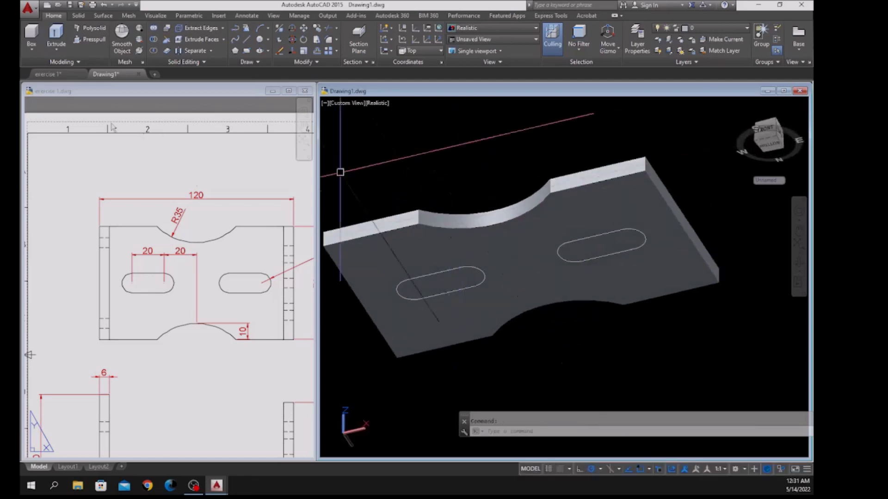
# Press-pull the left and right slot areas through the 6 mm slab.
pyautogui.click(94, 41)
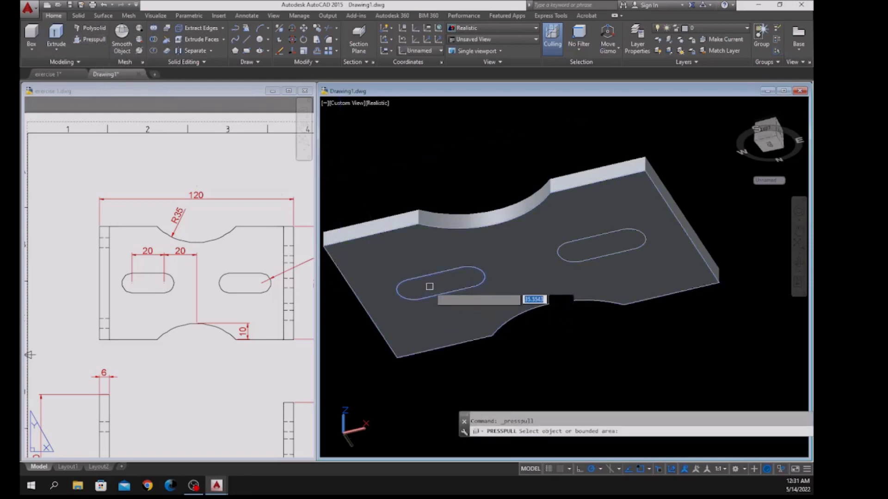
pyautogui.click(429, 287)
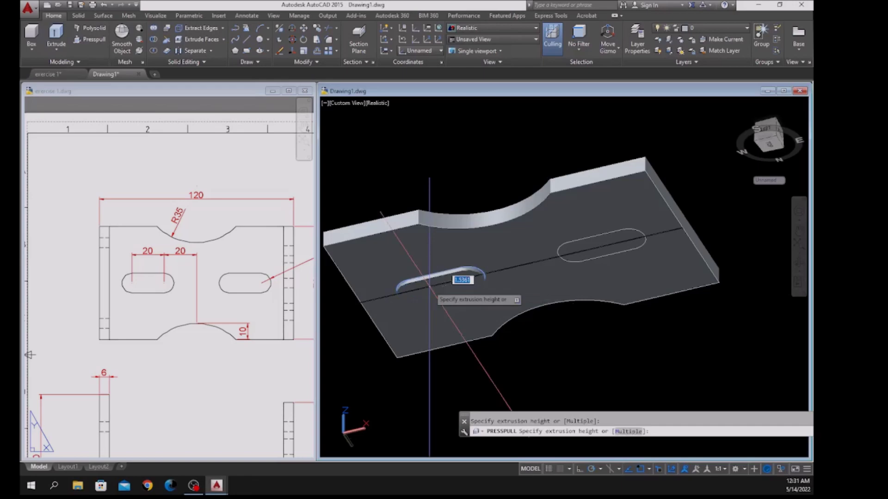
pyautogui.click(436, 169)
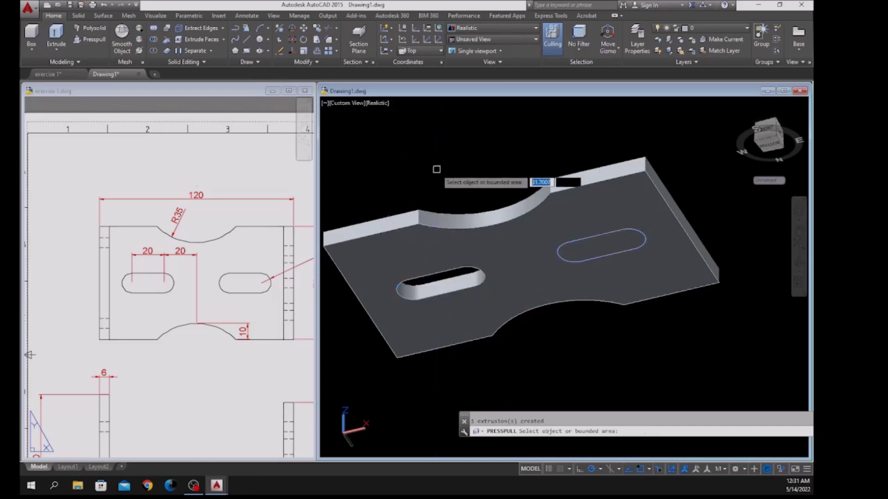
pyautogui.click(601, 245)
pyautogui.click(555, 161)
pyautogui.press('Escape')
pyautogui.keyDown('shift'); pyautogui.moveTo(568, 305); pyautogui.dragTo(500, 279, button='middle'); pyautogui.keyUp('shift')
pyautogui.scroll(-5, 521, 286)
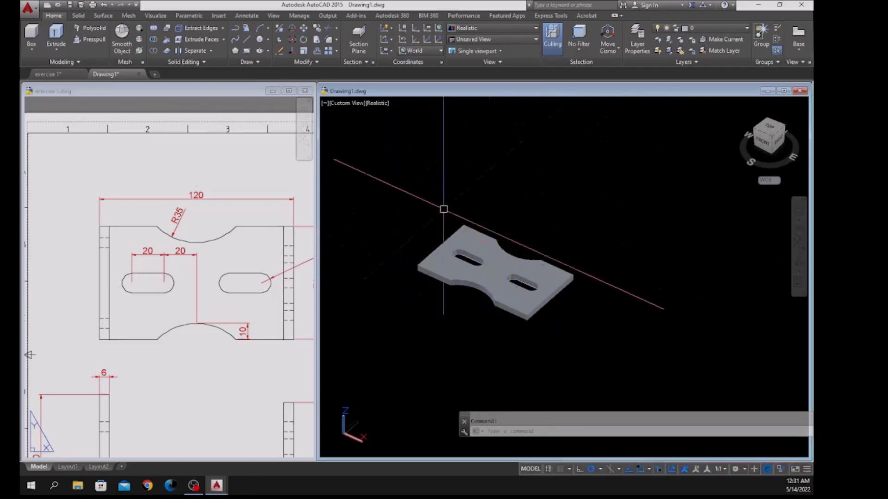
# End object isolation so all three bracket plates are visible again.
pyautogui.rightClick(526, 159)
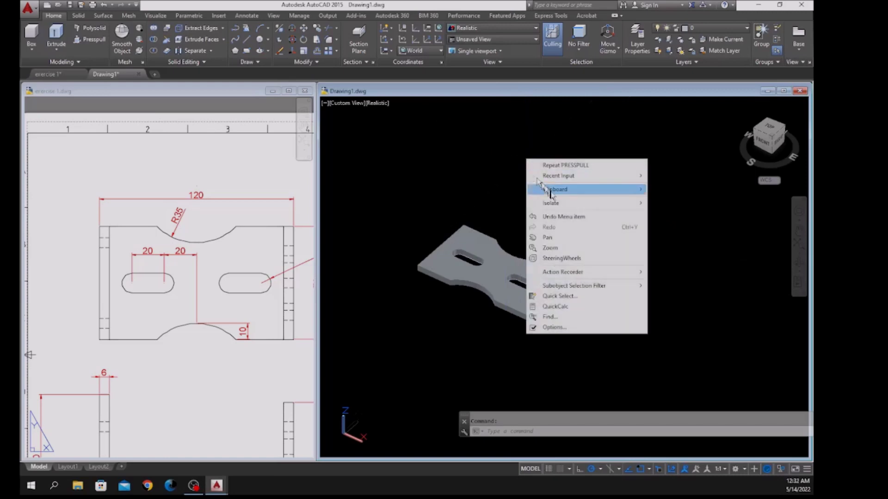
pyautogui.moveTo(587, 205)
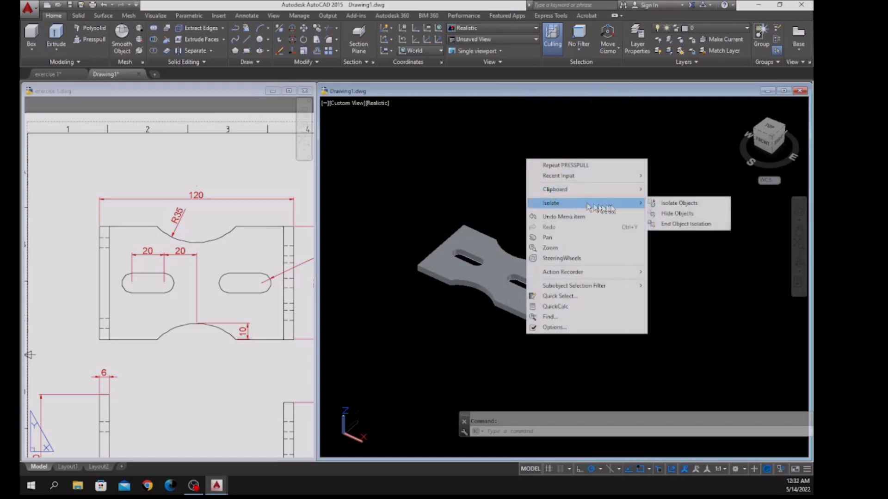
pyautogui.click(676, 225)
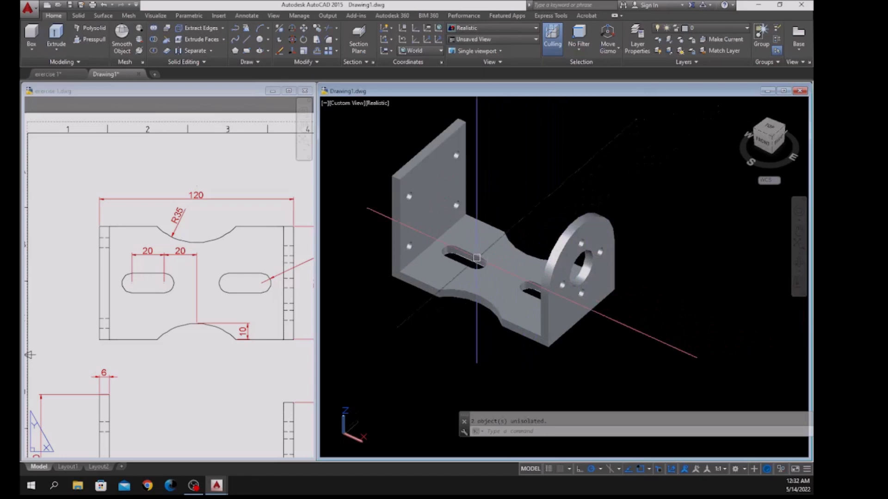
pyautogui.keyDown('shift'); pyautogui.moveTo(477, 259); pyautogui.dragTo(511, 215, button='middle'); pyautogui.keyUp('shift')
# Check the R12 and R6 bend radii on the reference drawing, then return to the bracket.
pyautogui.click(222, 171)
pyautogui.scroll(-3, 178, 297)
pyautogui.scroll(4, 185, 278)
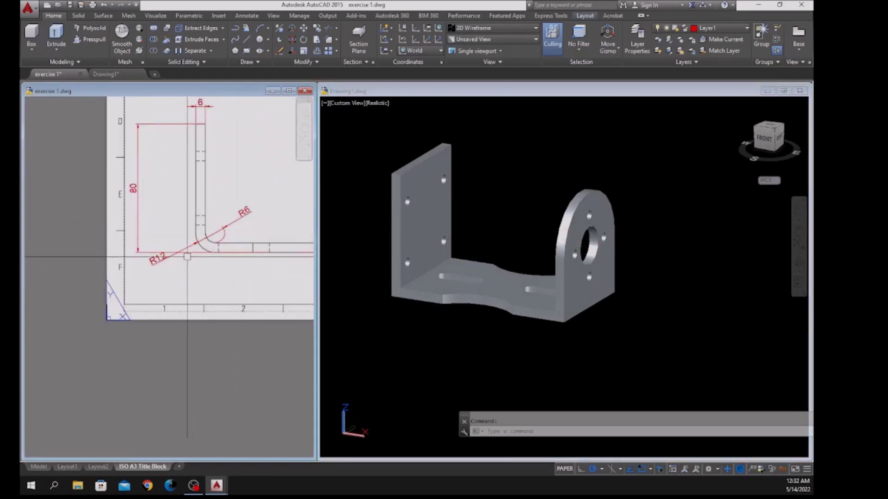
pyautogui.click(356, 258)
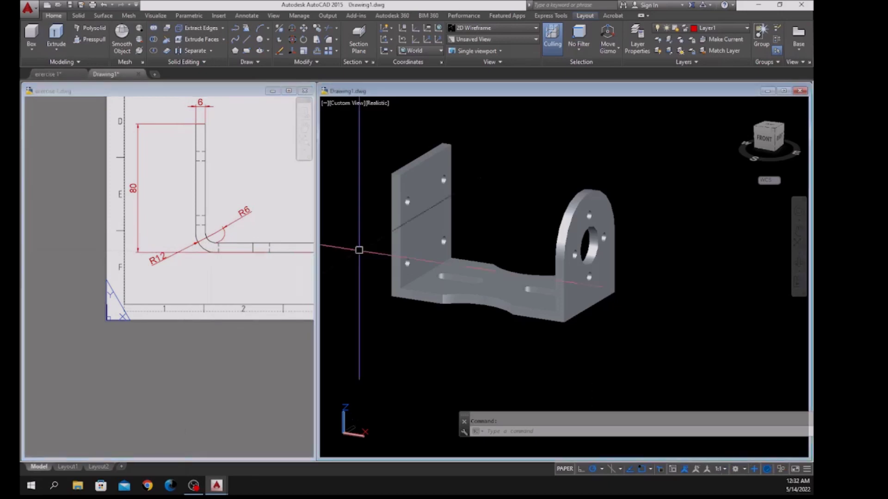
pyautogui.click(78, 16)
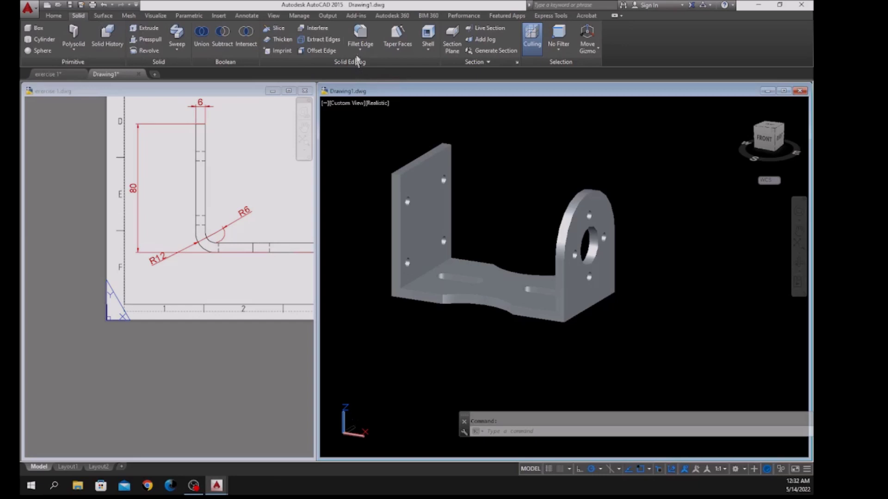
pyautogui.click(364, 40)
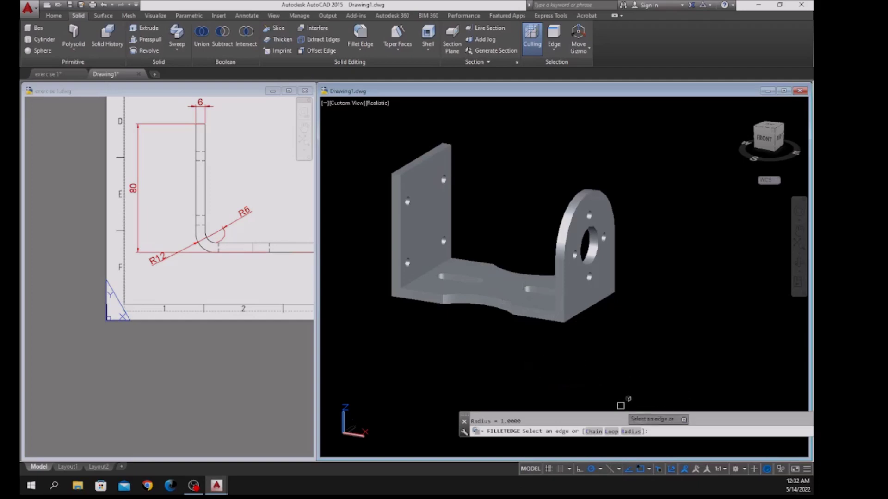
pyautogui.click(626, 432)
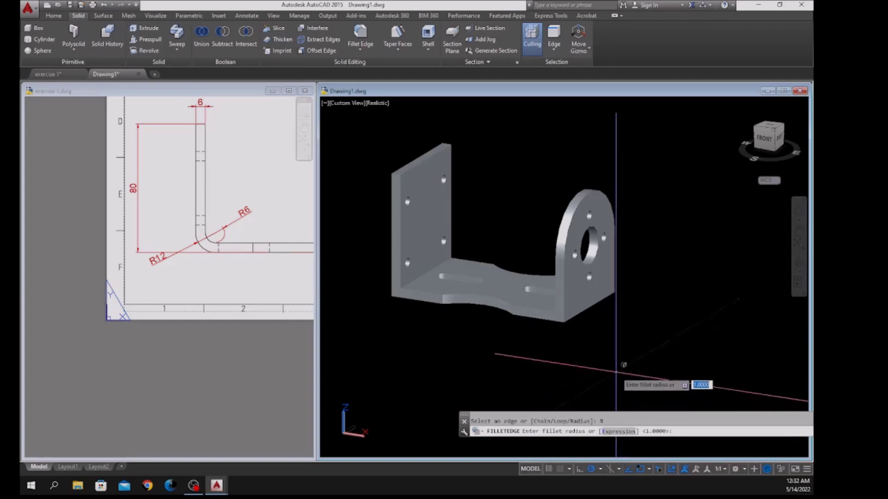
pyautogui.write('6')
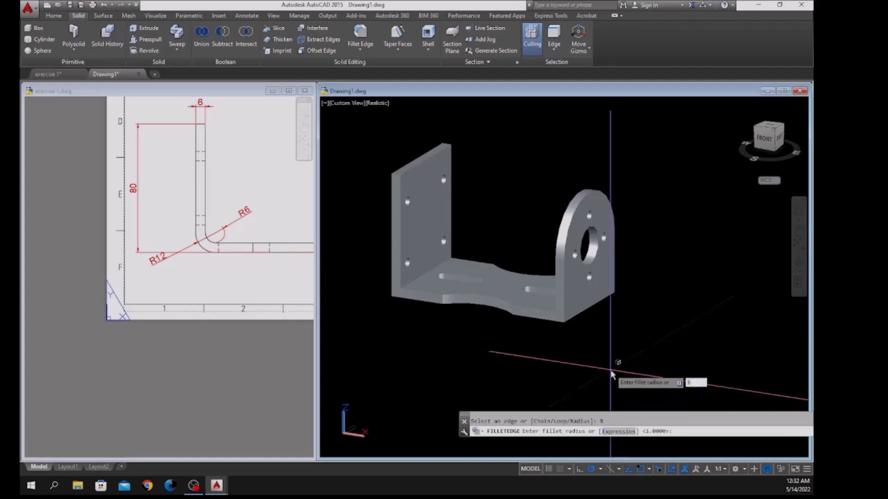
pyautogui.press('Return')
pyautogui.scroll(4, 409, 278)
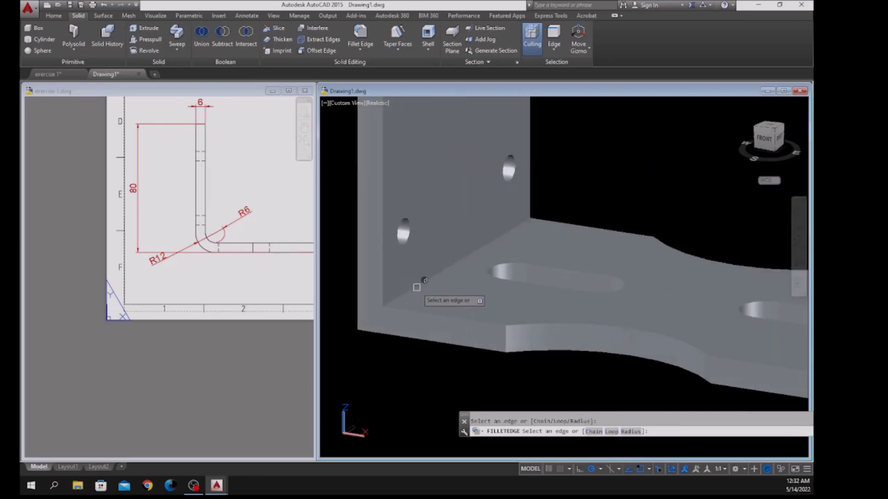
pyautogui.click(418, 290)
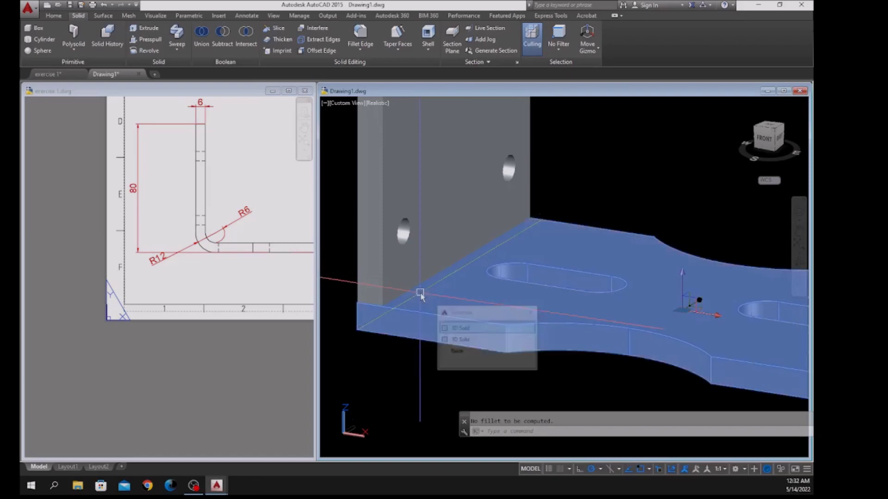
pyautogui.press('Return')
pyautogui.scroll(-4, 419, 292)
pyautogui.scroll(-3, 420, 292)
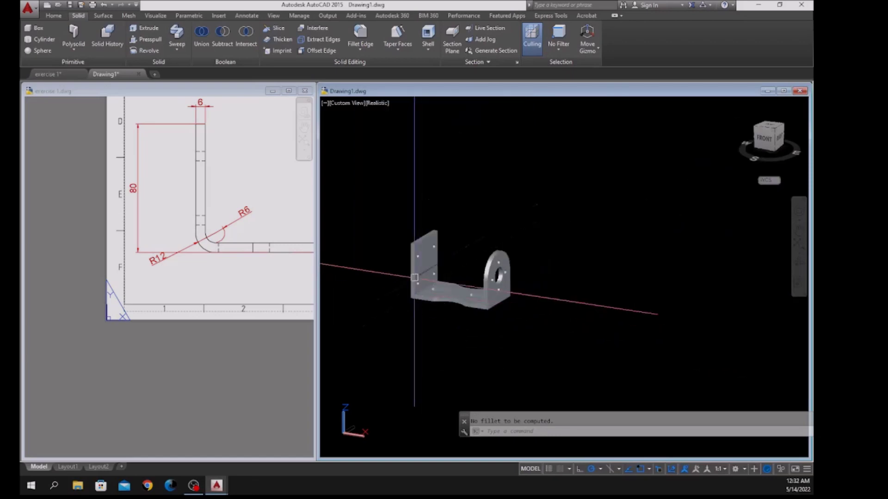
pyautogui.click(54, 16)
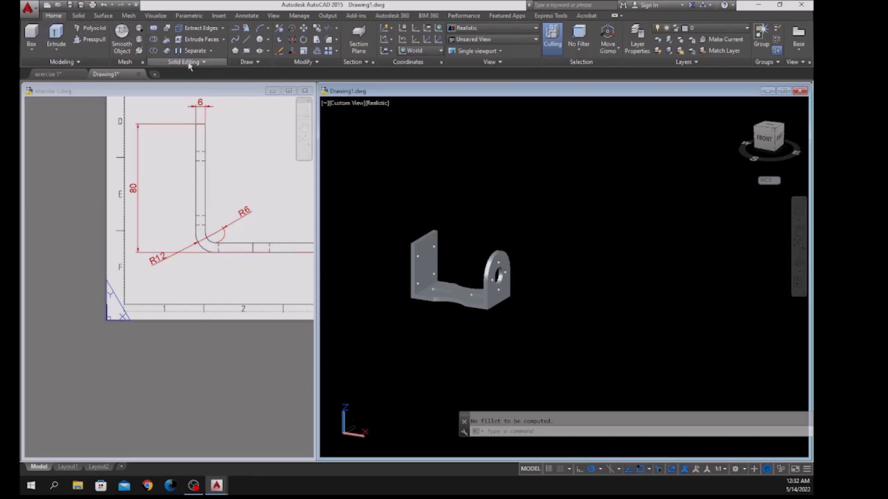
# Start a UNION on the bracket solids with a selection window, then cancel it.
pyautogui.click(153, 29)
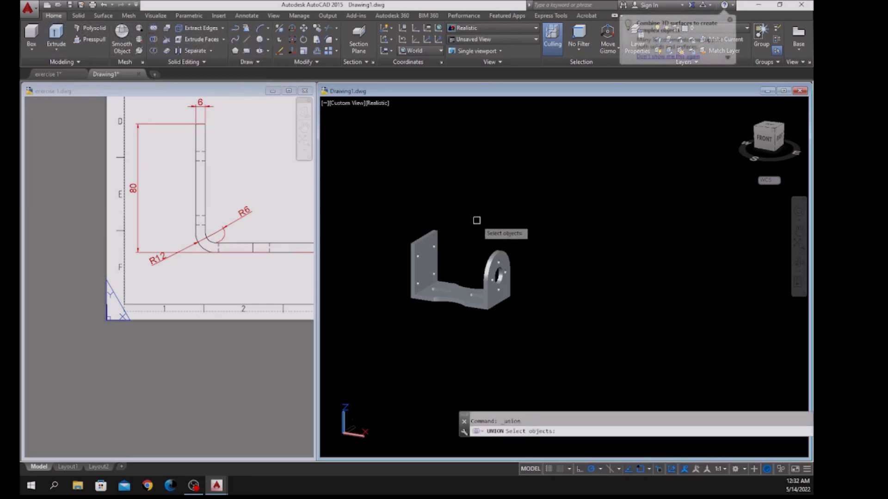
pyautogui.click(382, 206)
pyautogui.click(570, 364)
pyautogui.press('Return')
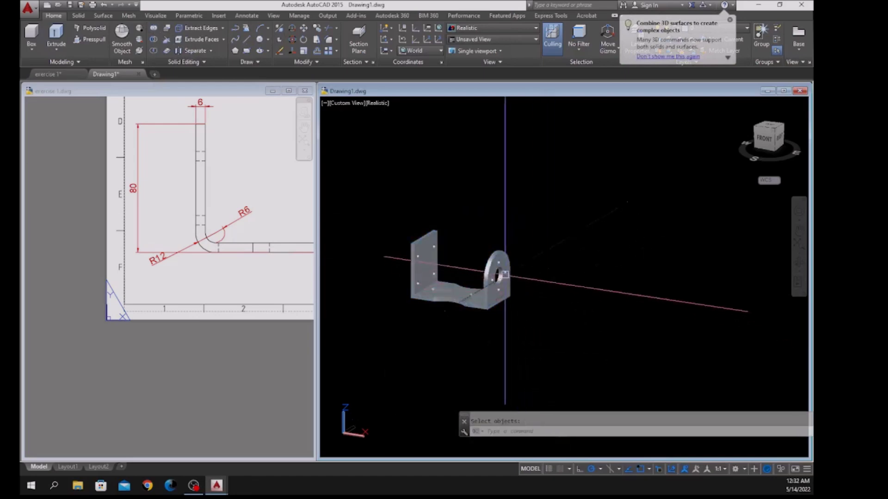
pyautogui.press('Escape')
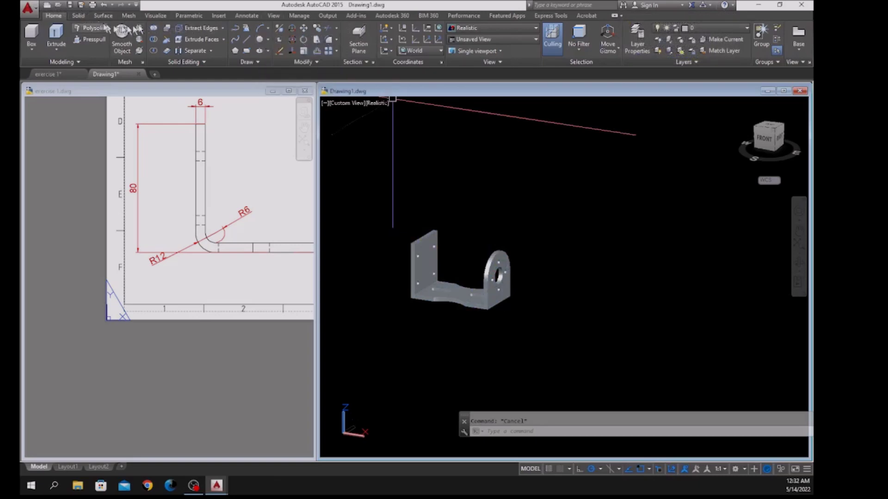
# Start Fillet Edge from the Solid tools with a 6 mm radius.
pyautogui.click(81, 16)
pyautogui.click(364, 37)
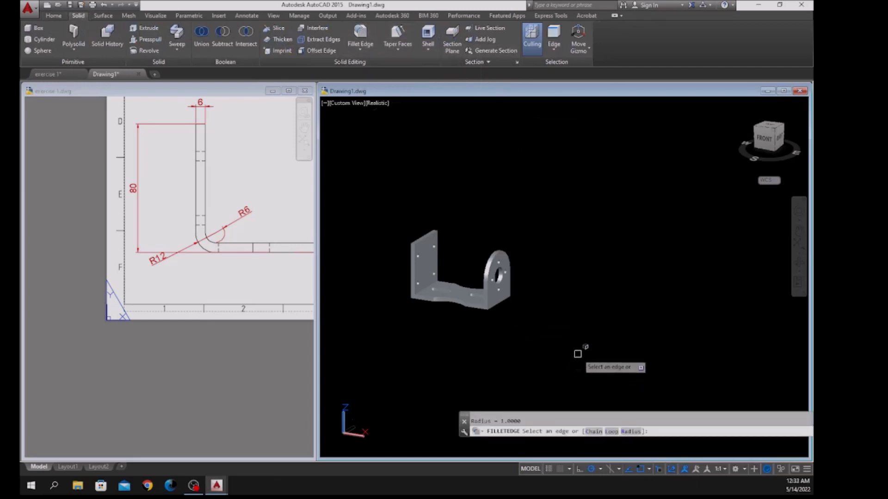
pyautogui.click(631, 432)
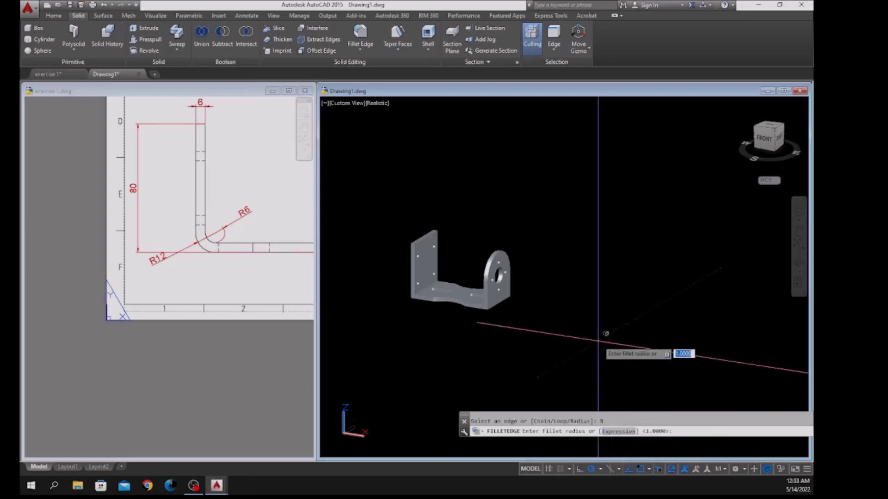
pyautogui.press('Return')
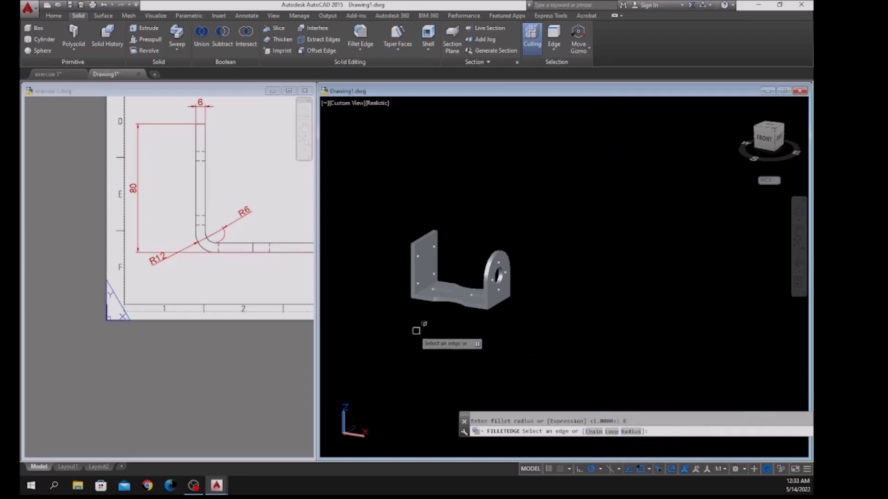
# Fillet both inner bend edges at 6 mm and finish the command.
pyautogui.scroll(5, 421, 296)
pyautogui.scroll(3, 421, 291)
pyautogui.click(423, 278)
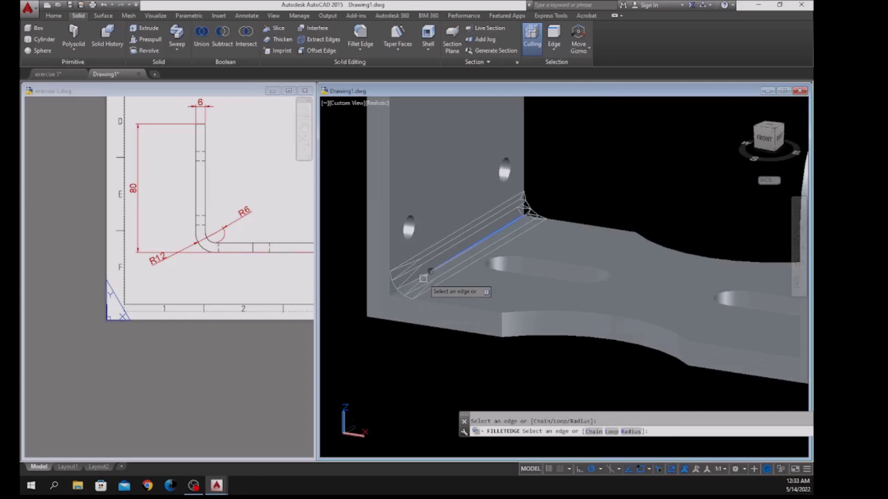
pyautogui.scroll(-8, 423, 281)
pyautogui.keyDown('shift'); pyautogui.moveTo(423, 281); pyautogui.dragTo(499, 298, button='middle'); pyautogui.keyUp('shift')
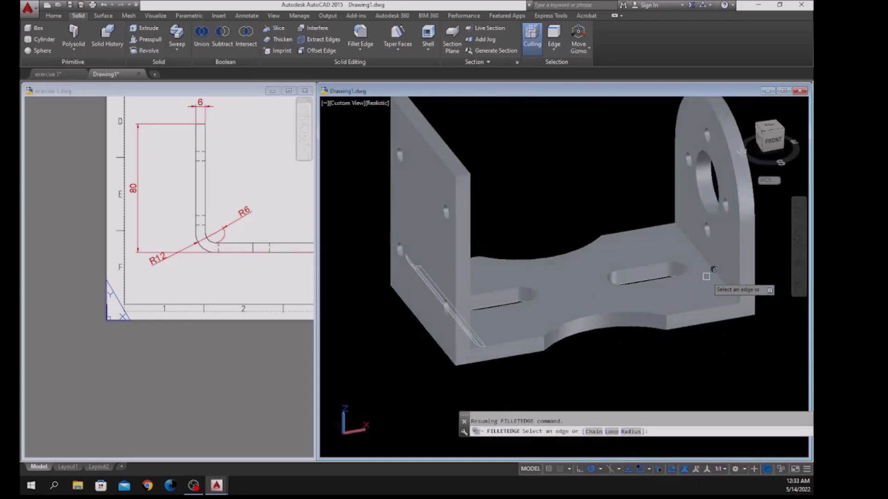
pyautogui.click(706, 262)
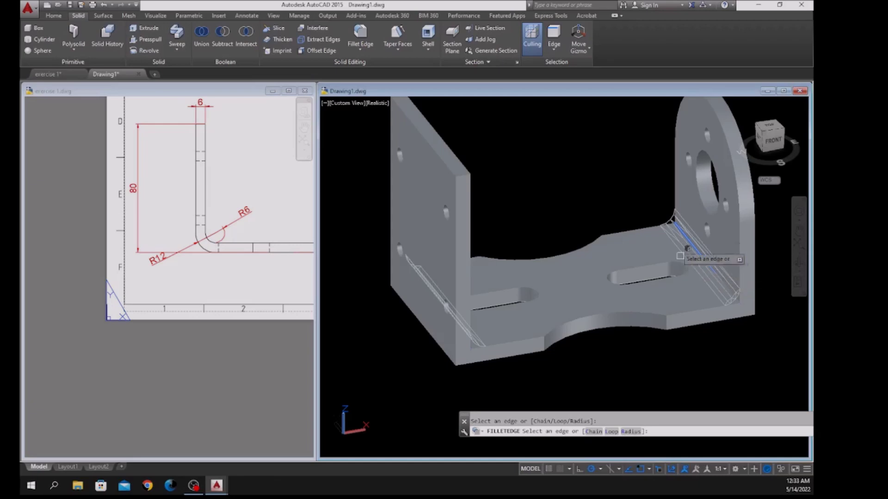
pyautogui.rightClick(620, 185)
pyautogui.click(640, 194)
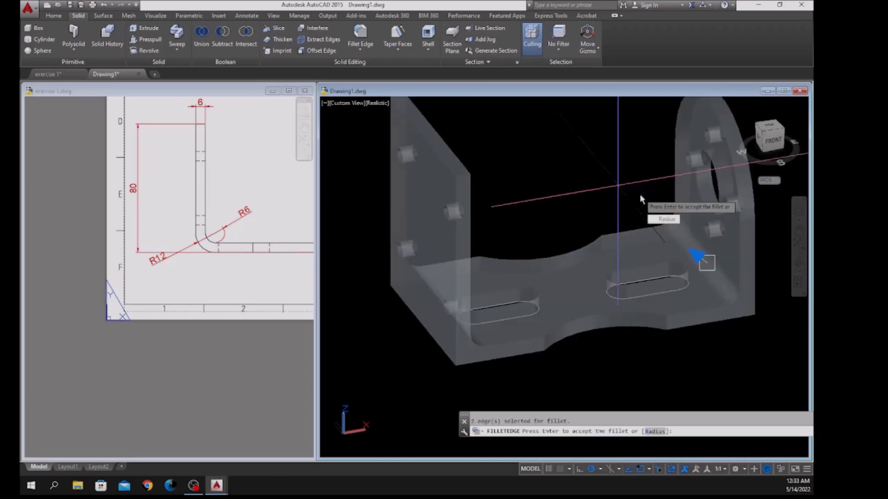
pyautogui.rightClick(640, 194)
pyautogui.click(648, 199)
pyautogui.moveTo(650, 201)
pyautogui.keyDown('shift'); pyautogui.mouseDown(button='middle')
pyautogui.moveTo(575, 198)
pyautogui.moveTo(564, 167)
pyautogui.mouseUp(button='middle'); pyautogui.keyUp('shift')
pyautogui.press('Return')
pyautogui.rightClick(563, 164)
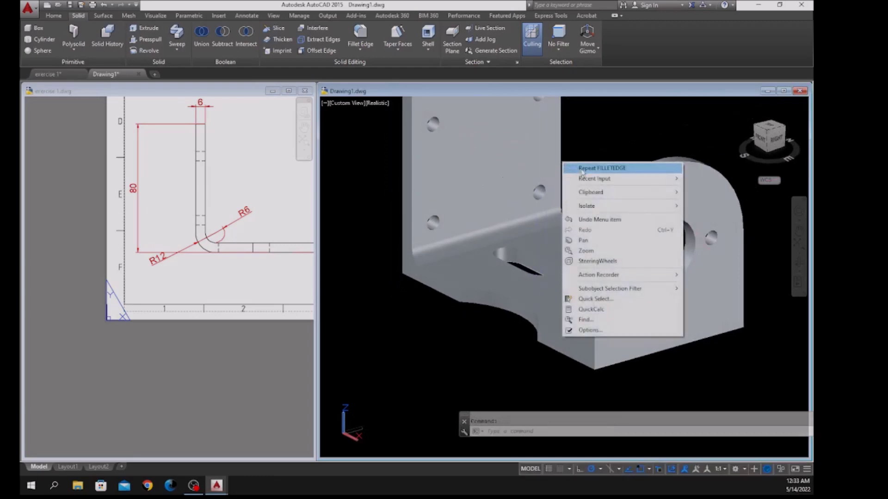
# Repeat Fillet Edge and change its radius to 12 mm.
pyautogui.click(601, 168)
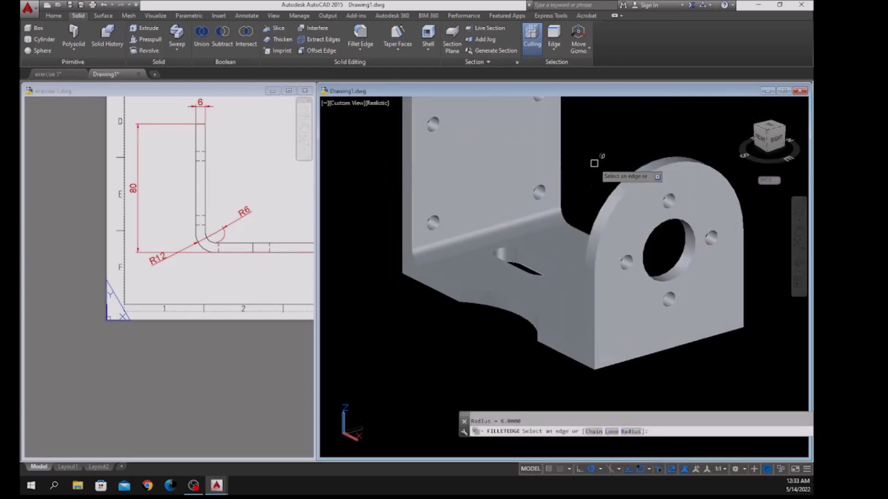
pyautogui.rightClick(570, 158)
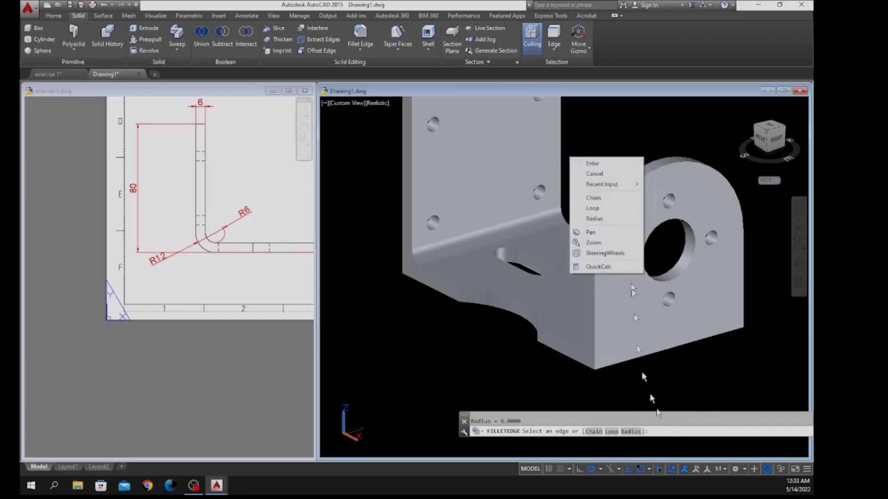
pyautogui.click(617, 219)
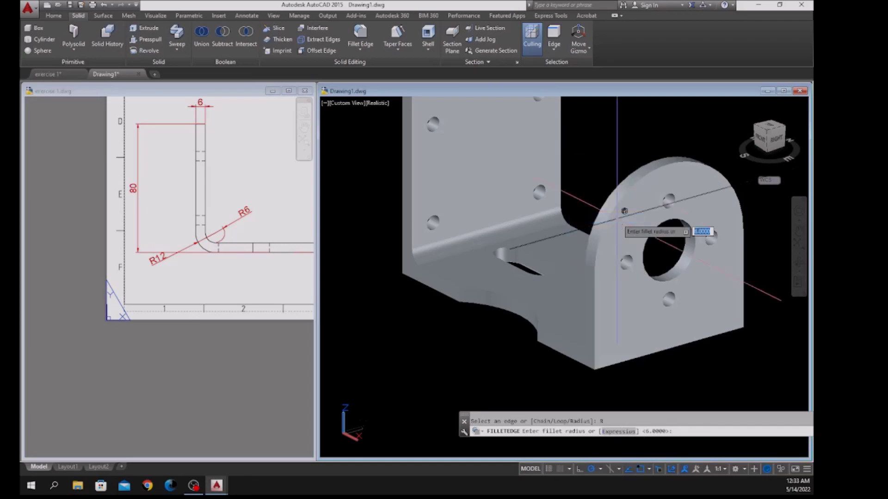
pyautogui.write('12')
pyautogui.press('Return')
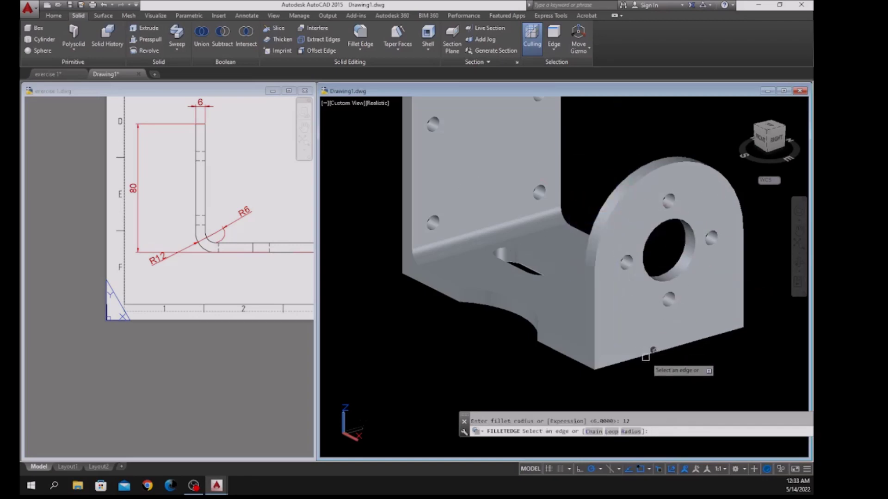
# From the underside, select the outer bend edges for the 12 mm fillet.
pyautogui.keyDown('shift'); pyautogui.moveTo(555, 356); pyautogui.dragTo(575, 302, button='middle'); pyautogui.keyUp('shift')
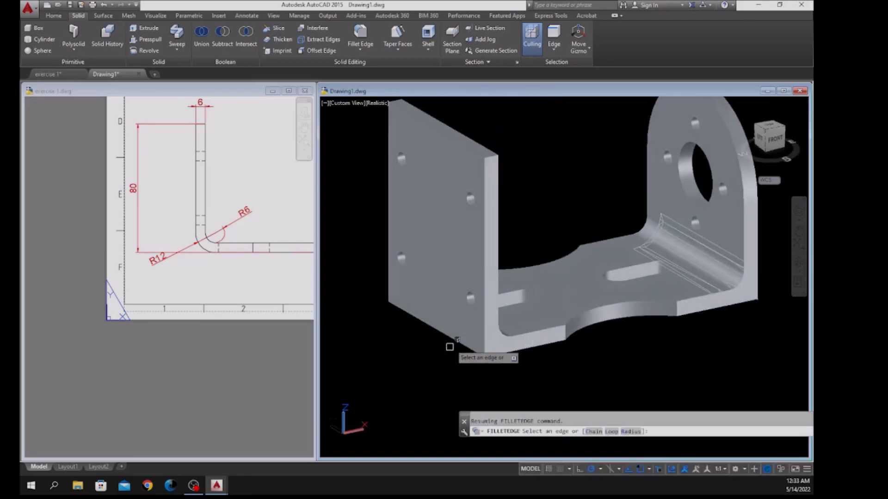
pyautogui.click(437, 330)
pyautogui.rightClick(430, 333)
pyautogui.click(441, 340)
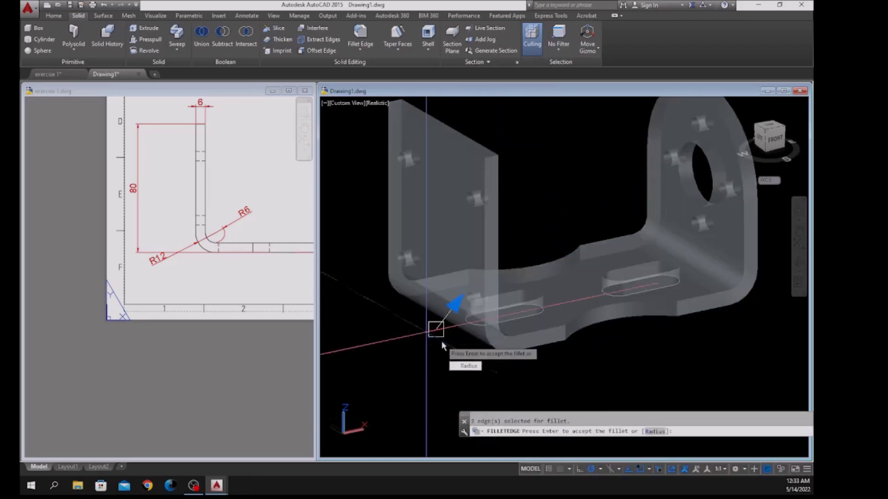